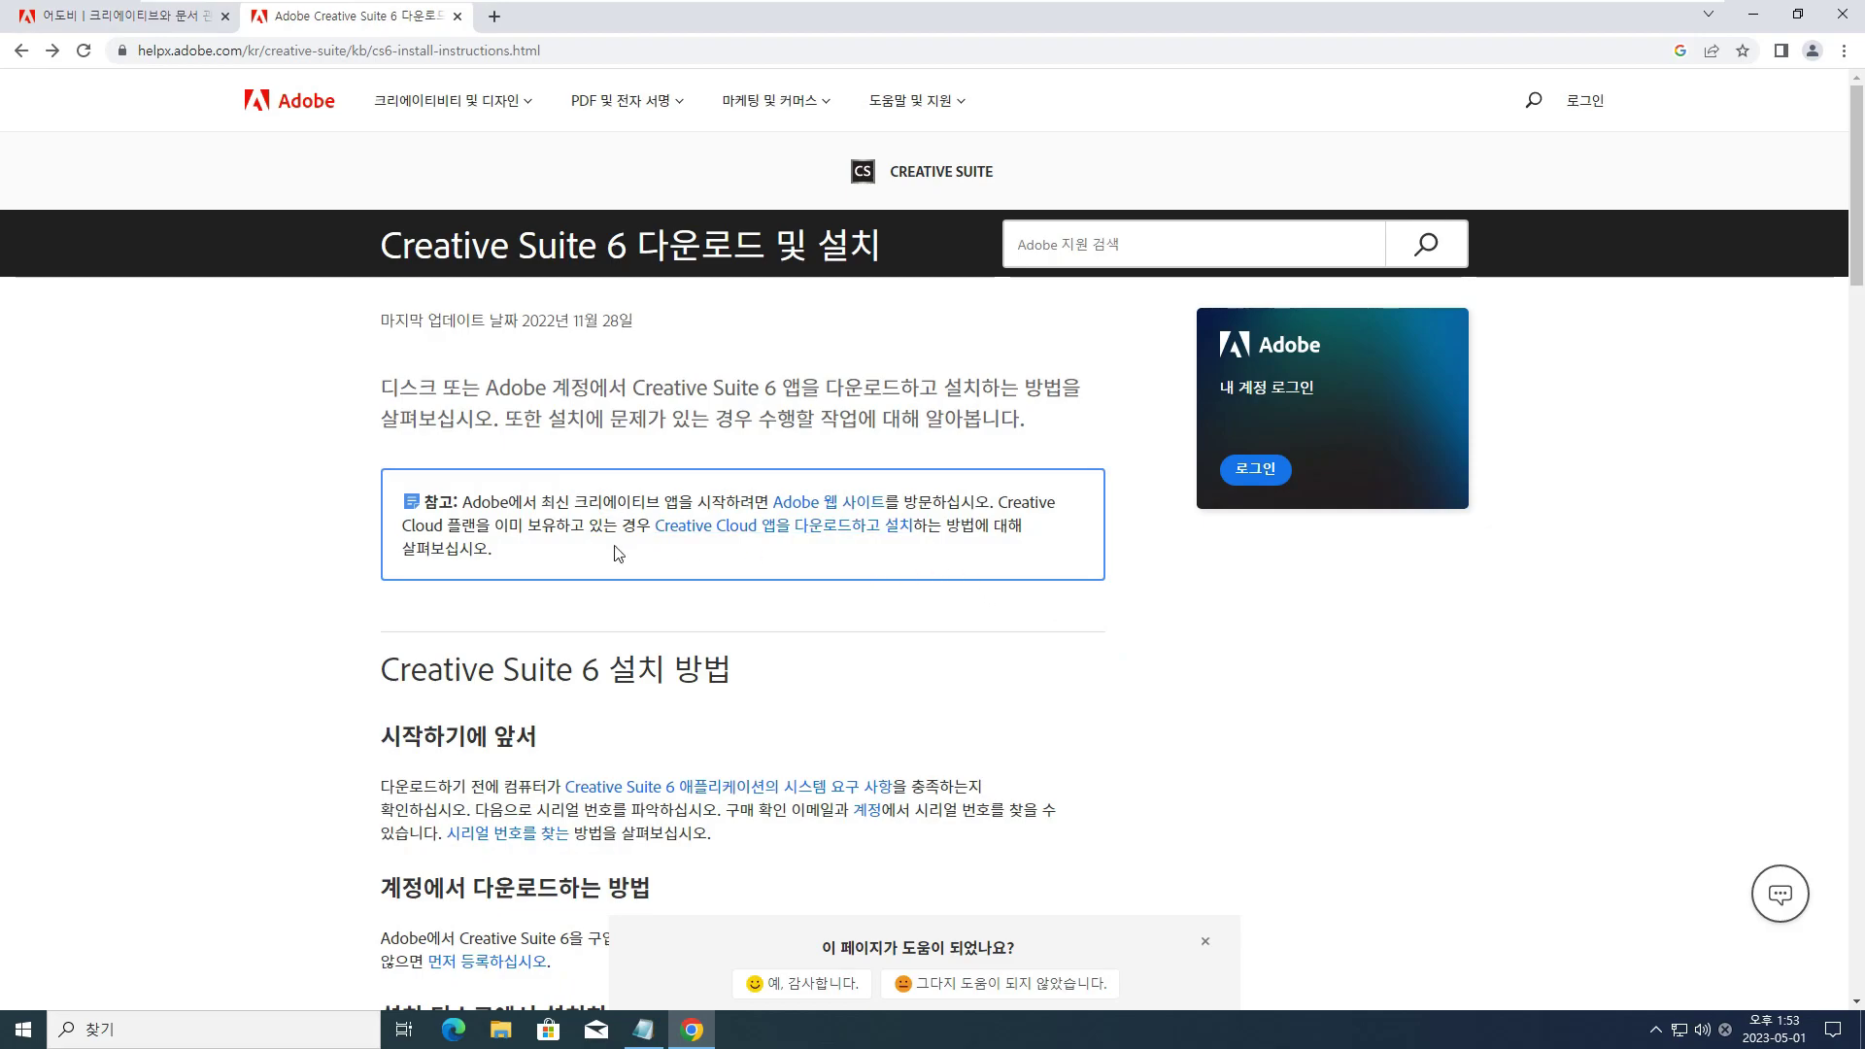
- Scroll the CS6 install help page and select the paragraph under '계정에서 다운로드하는 방법'
scroll(405, 844, down, 1)
scroll(405, 844, down, 2)
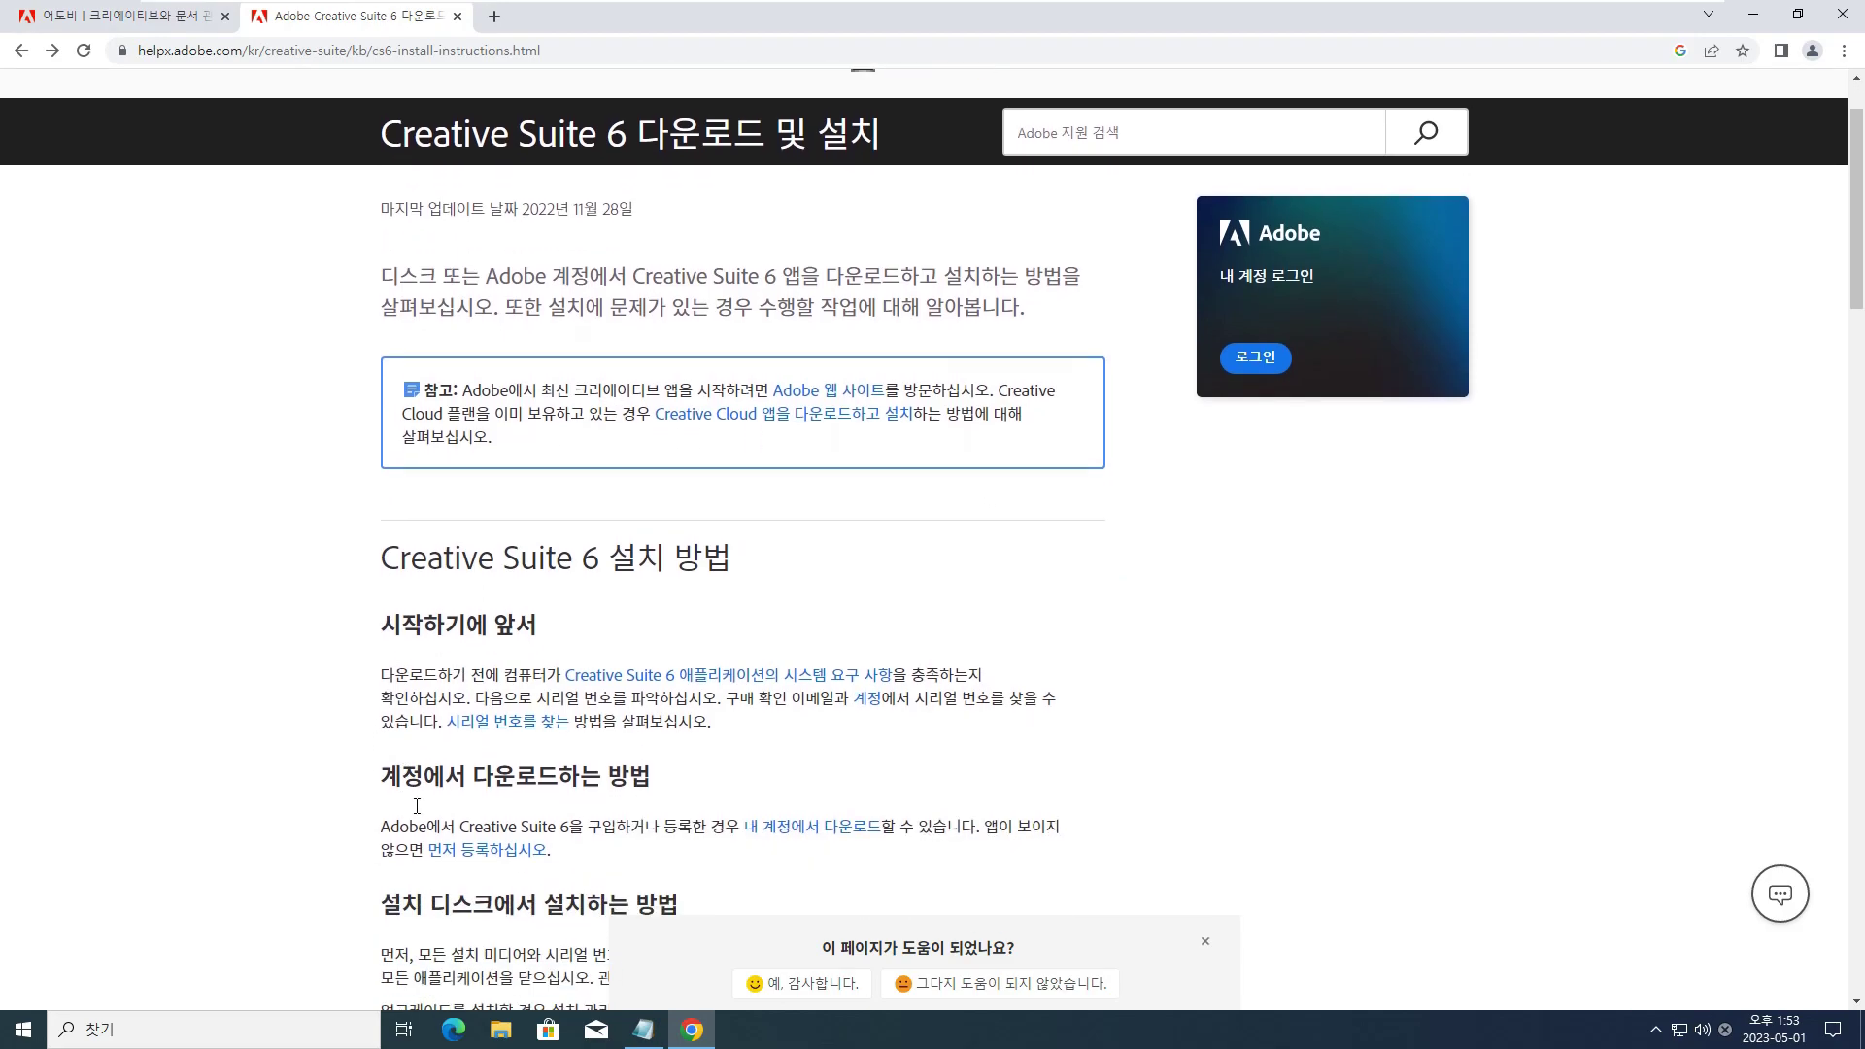
drag(382, 746, 585, 789)
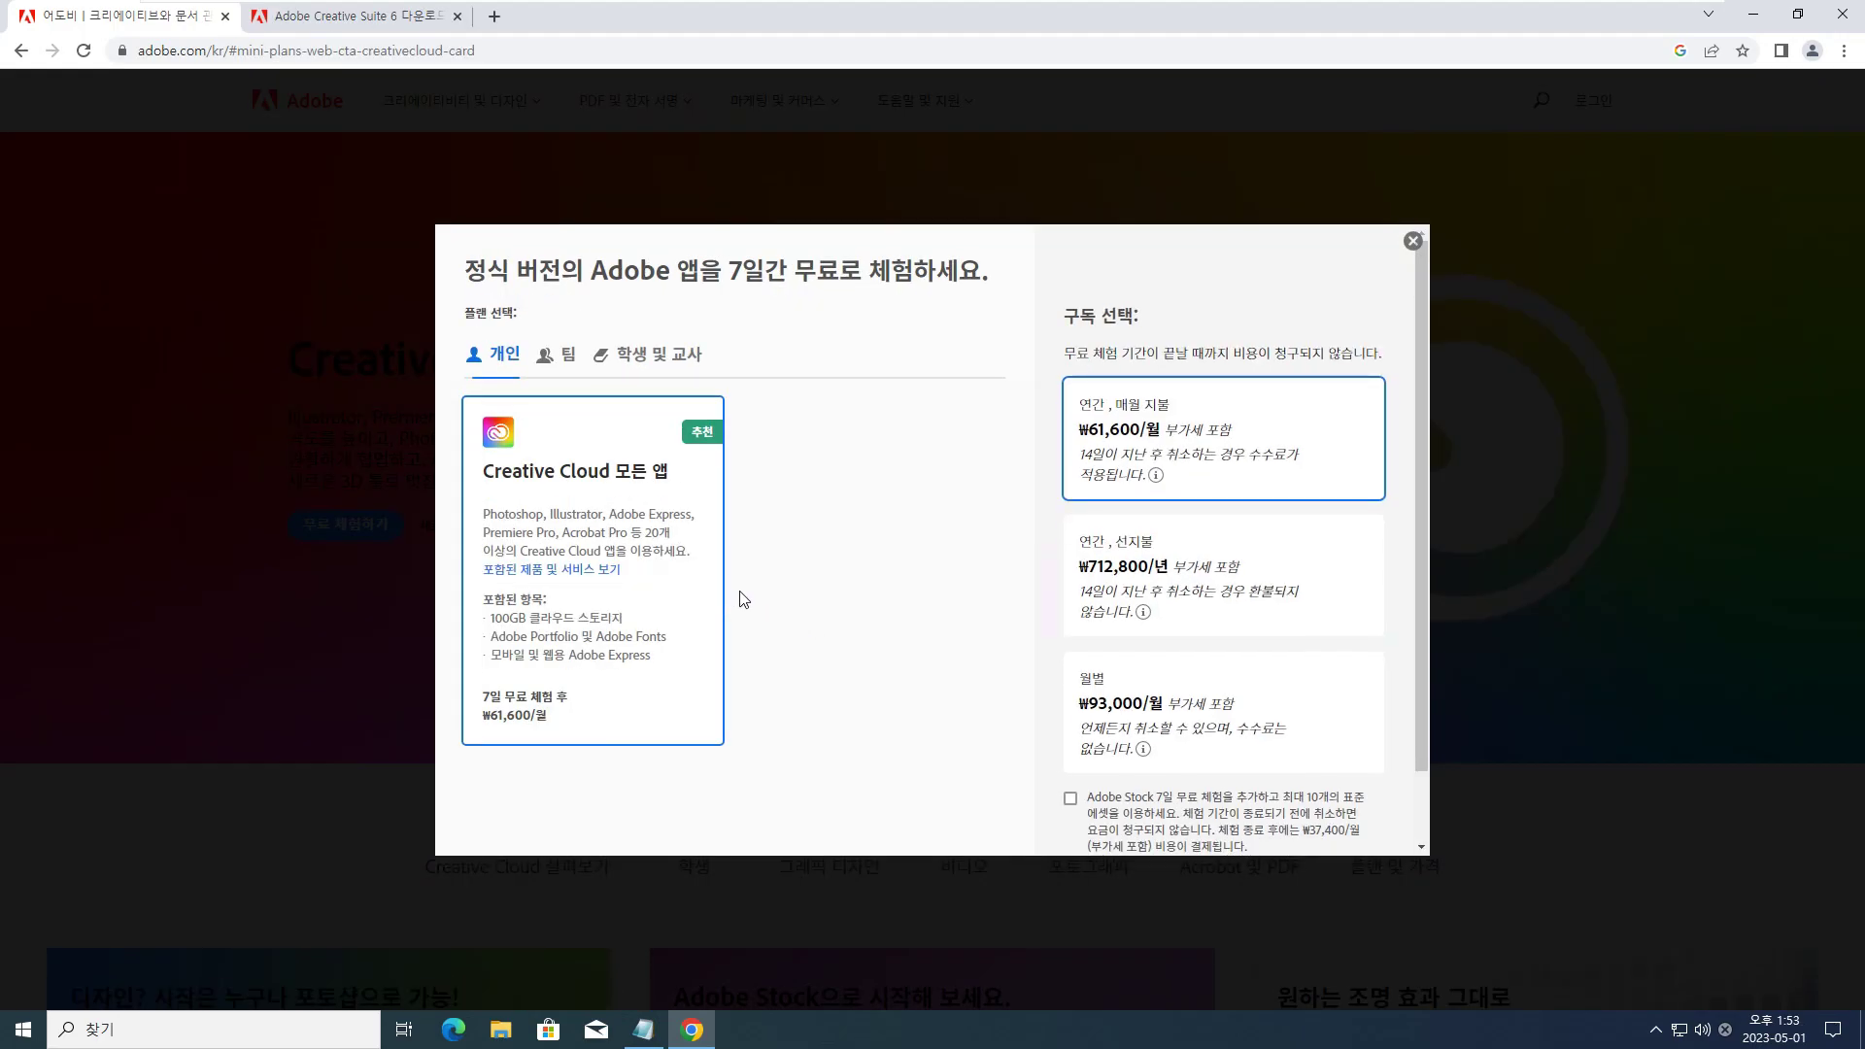
- Compare the Creative Cloud trial prices on the standard and 학생 및 교사 (student and teacher) plans
drag(583, 700, 482, 699)
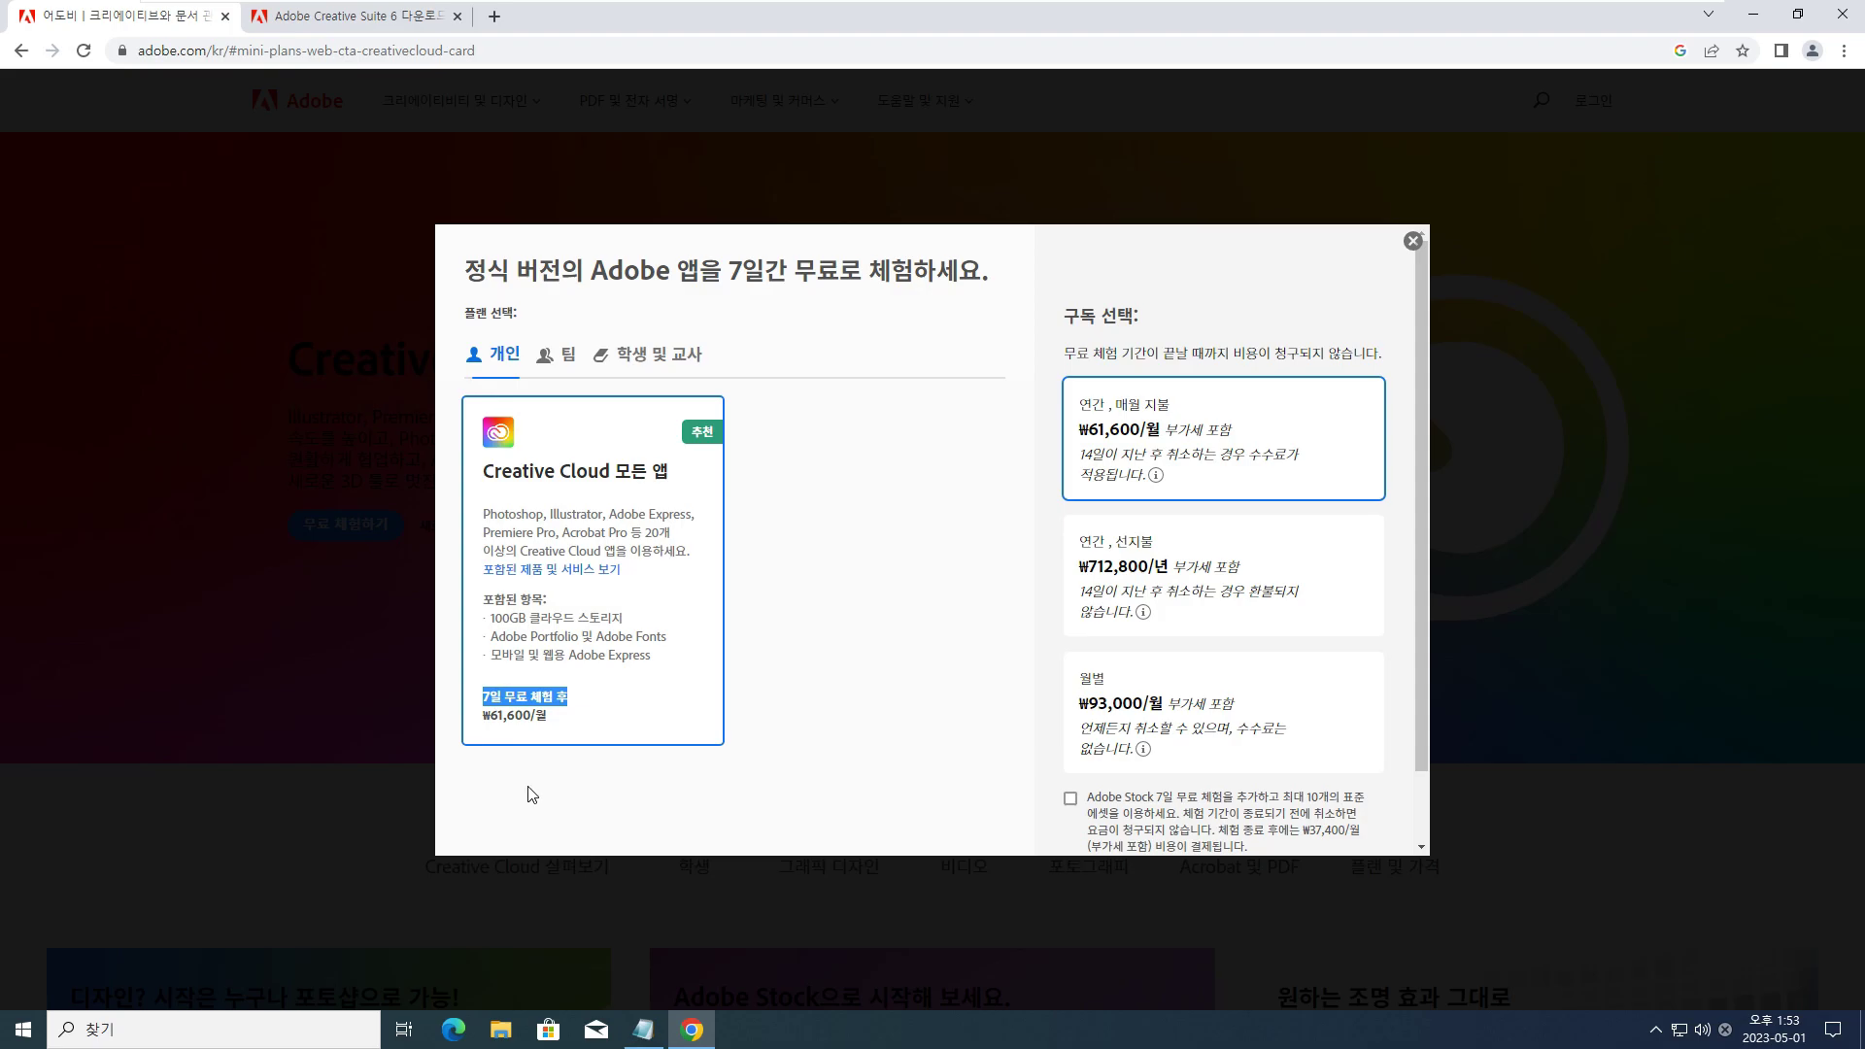
click(649, 358)
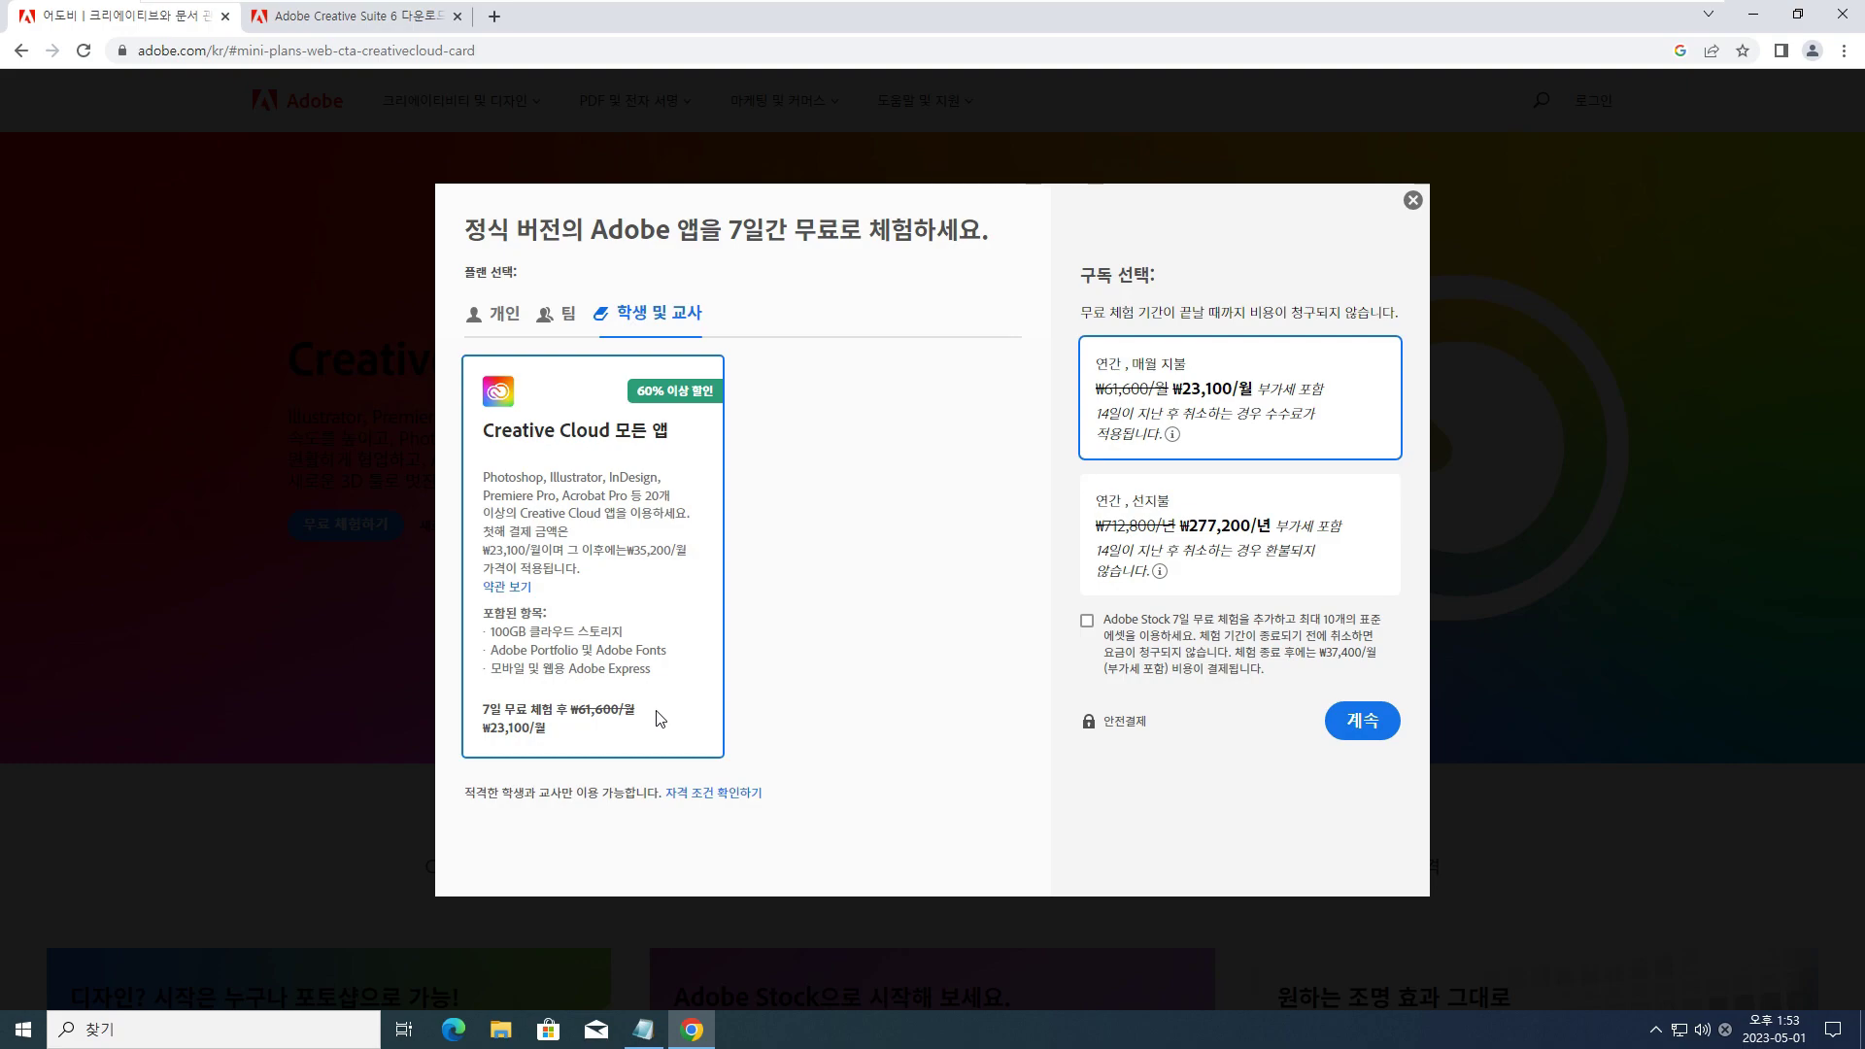
drag(645, 714, 479, 719)
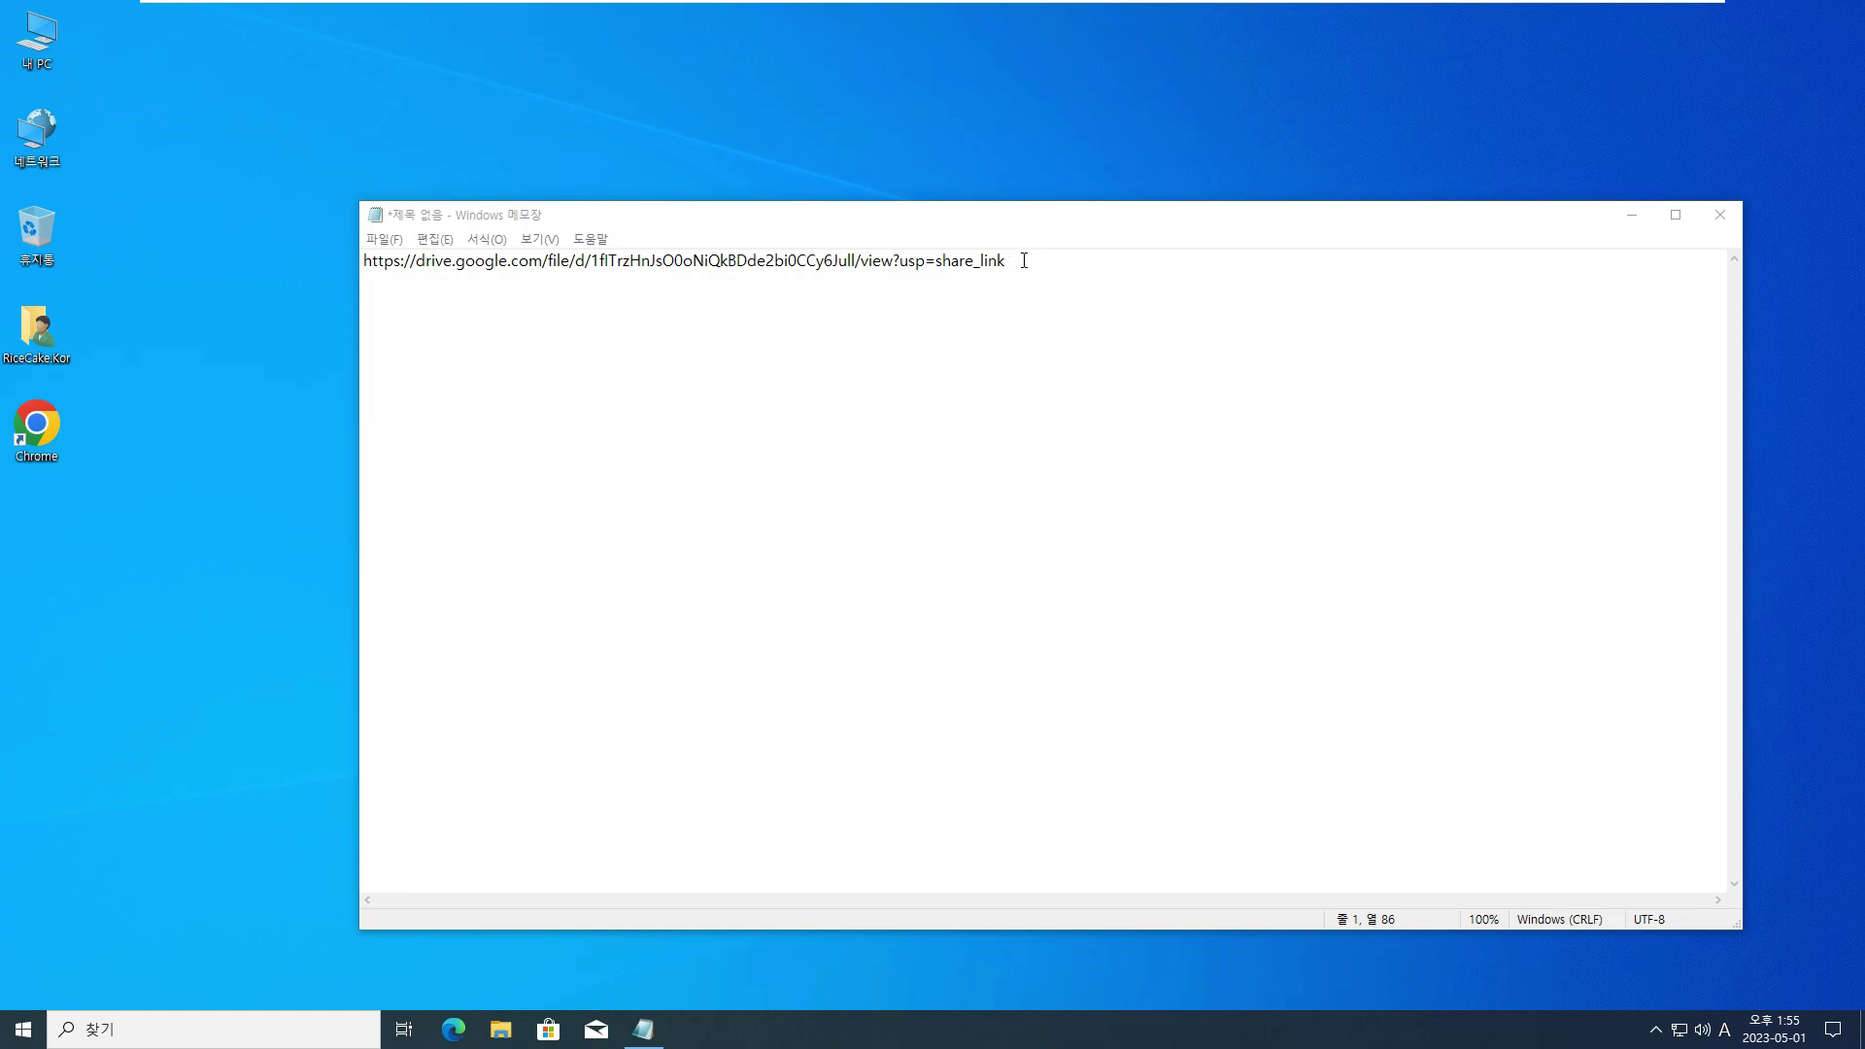
- Copy the Google Drive link from Notepad and launch Chrome, ready to enter an address
drag(1024, 260, 336, 245)
key(ctrl+c)
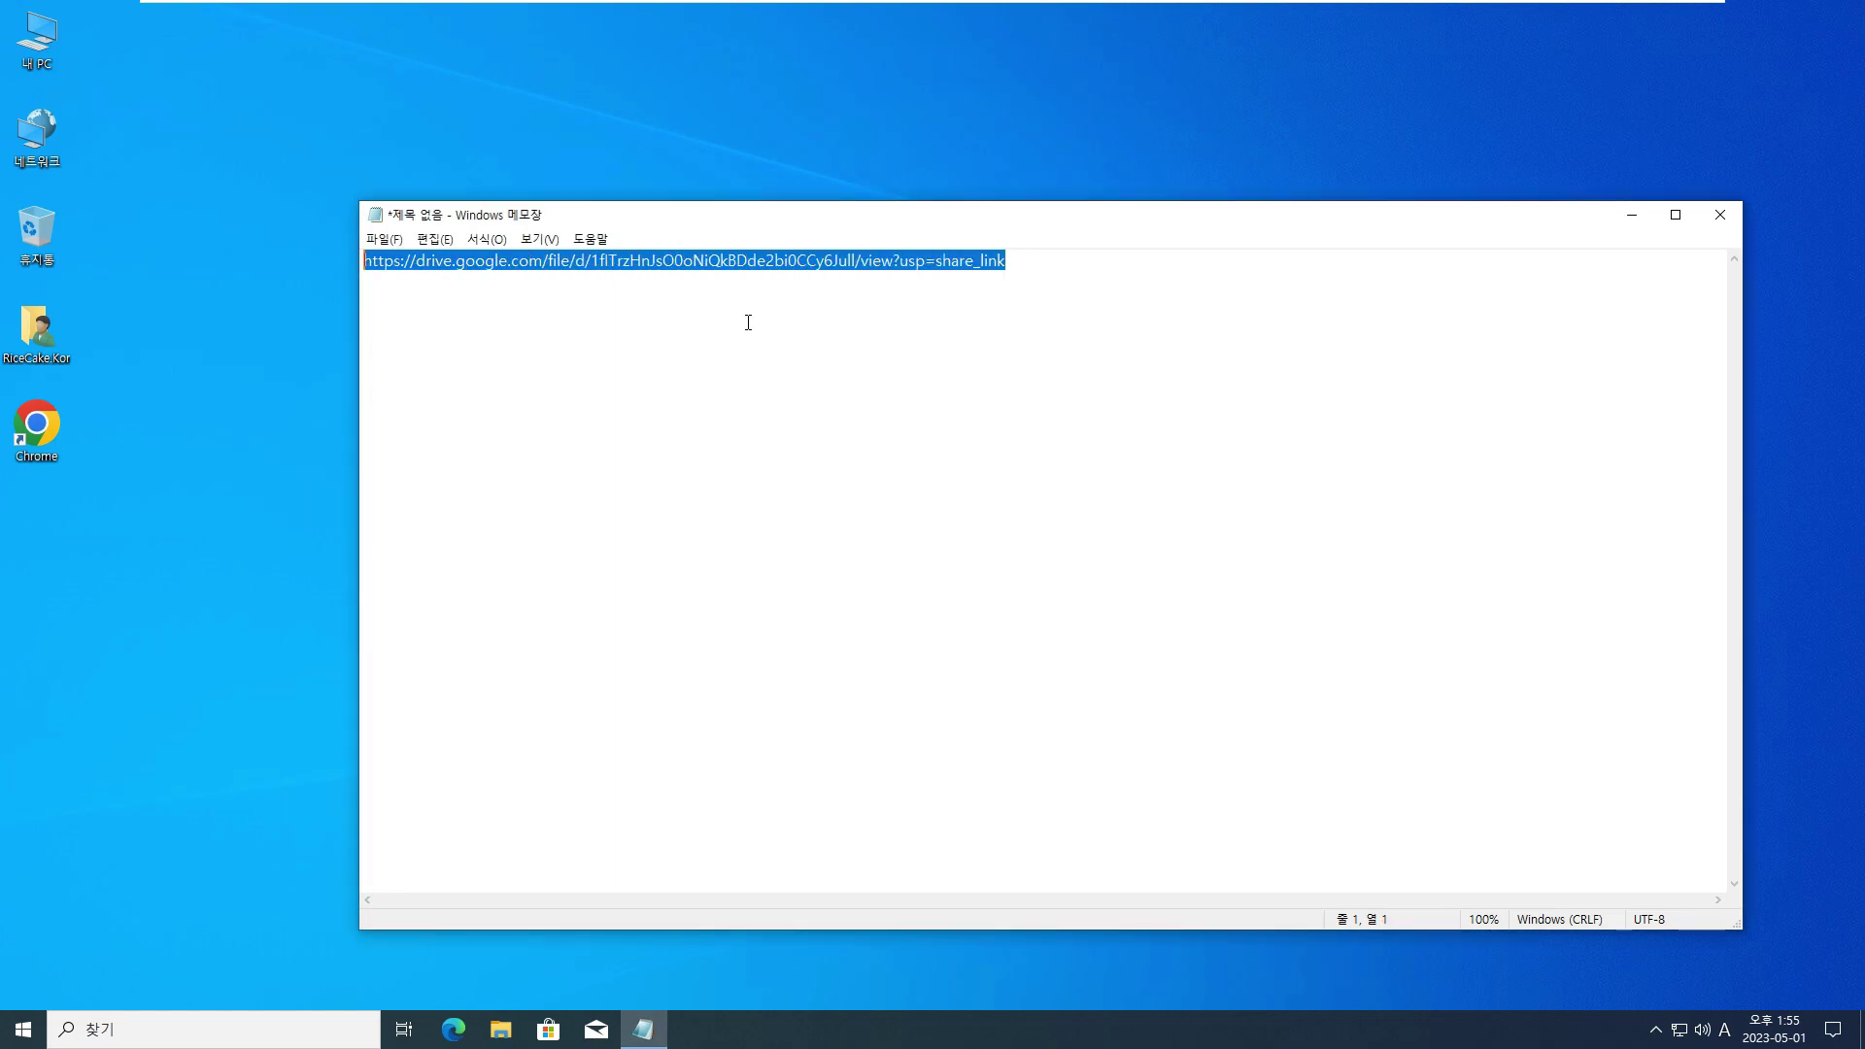
click(67, 433)
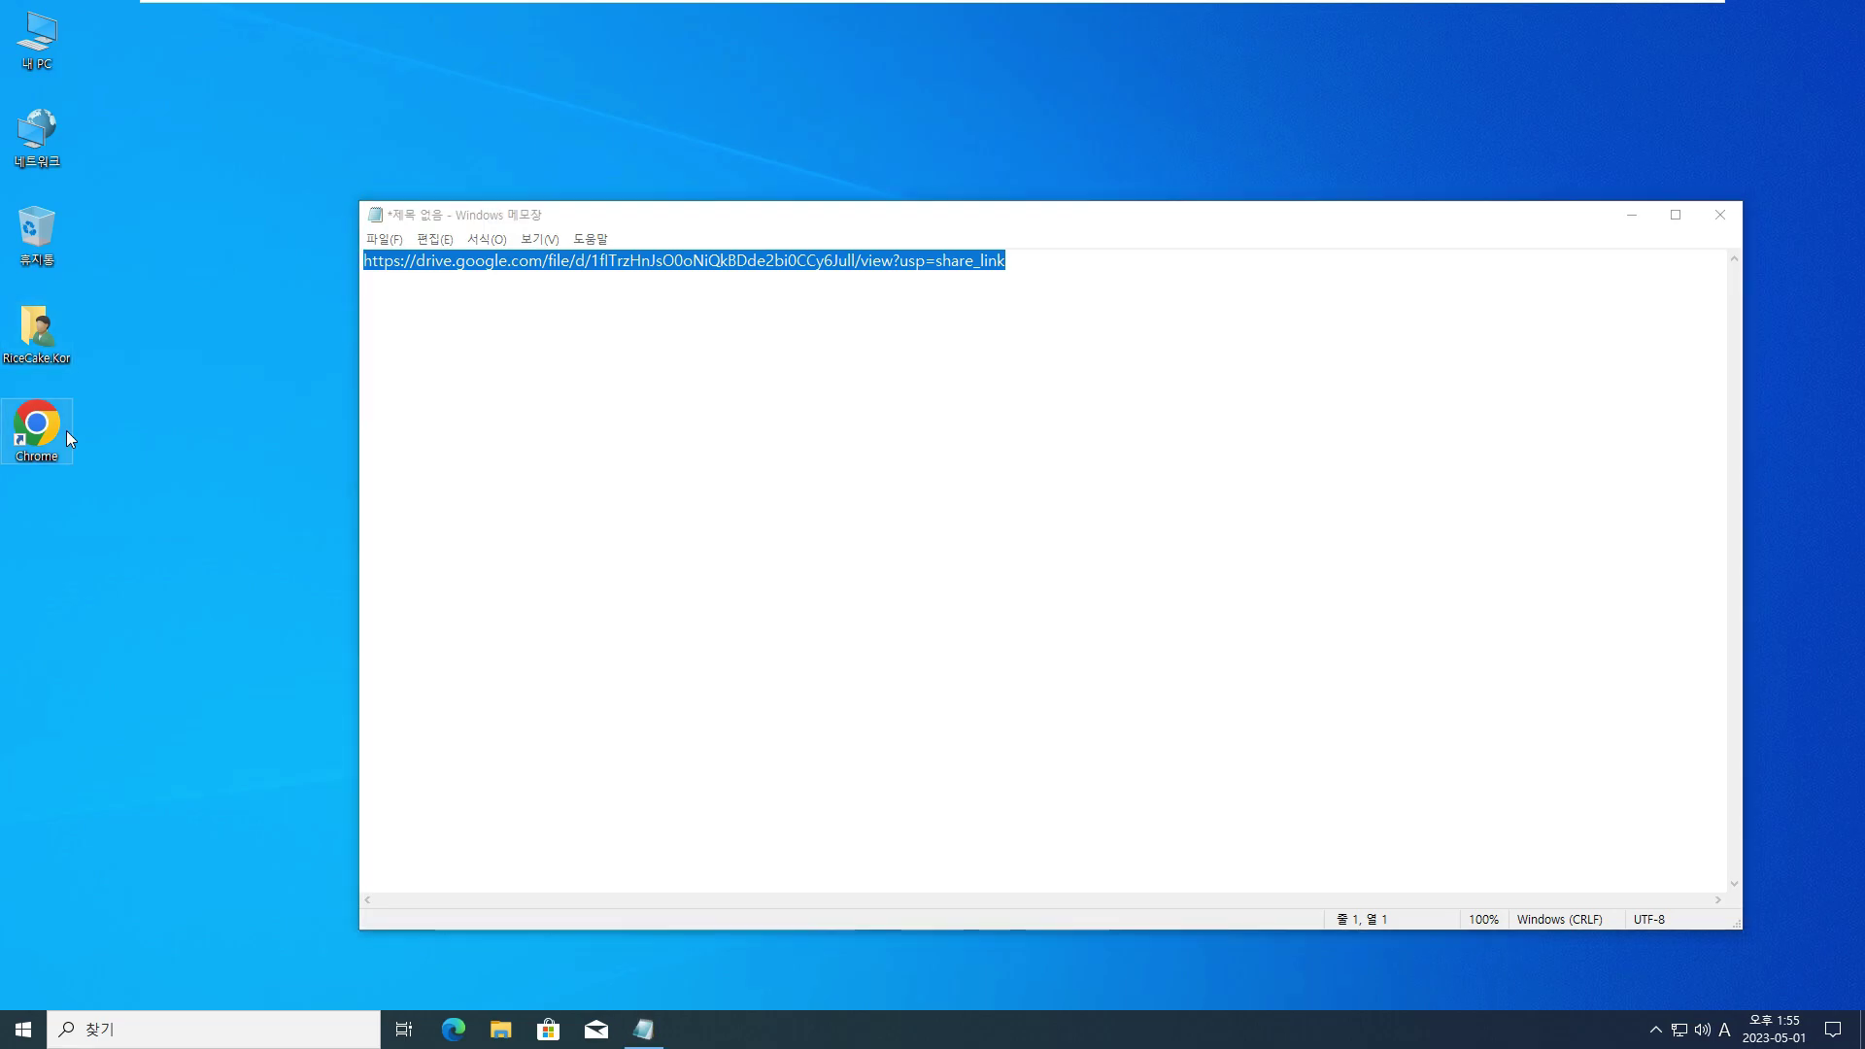
double_click(48, 432)
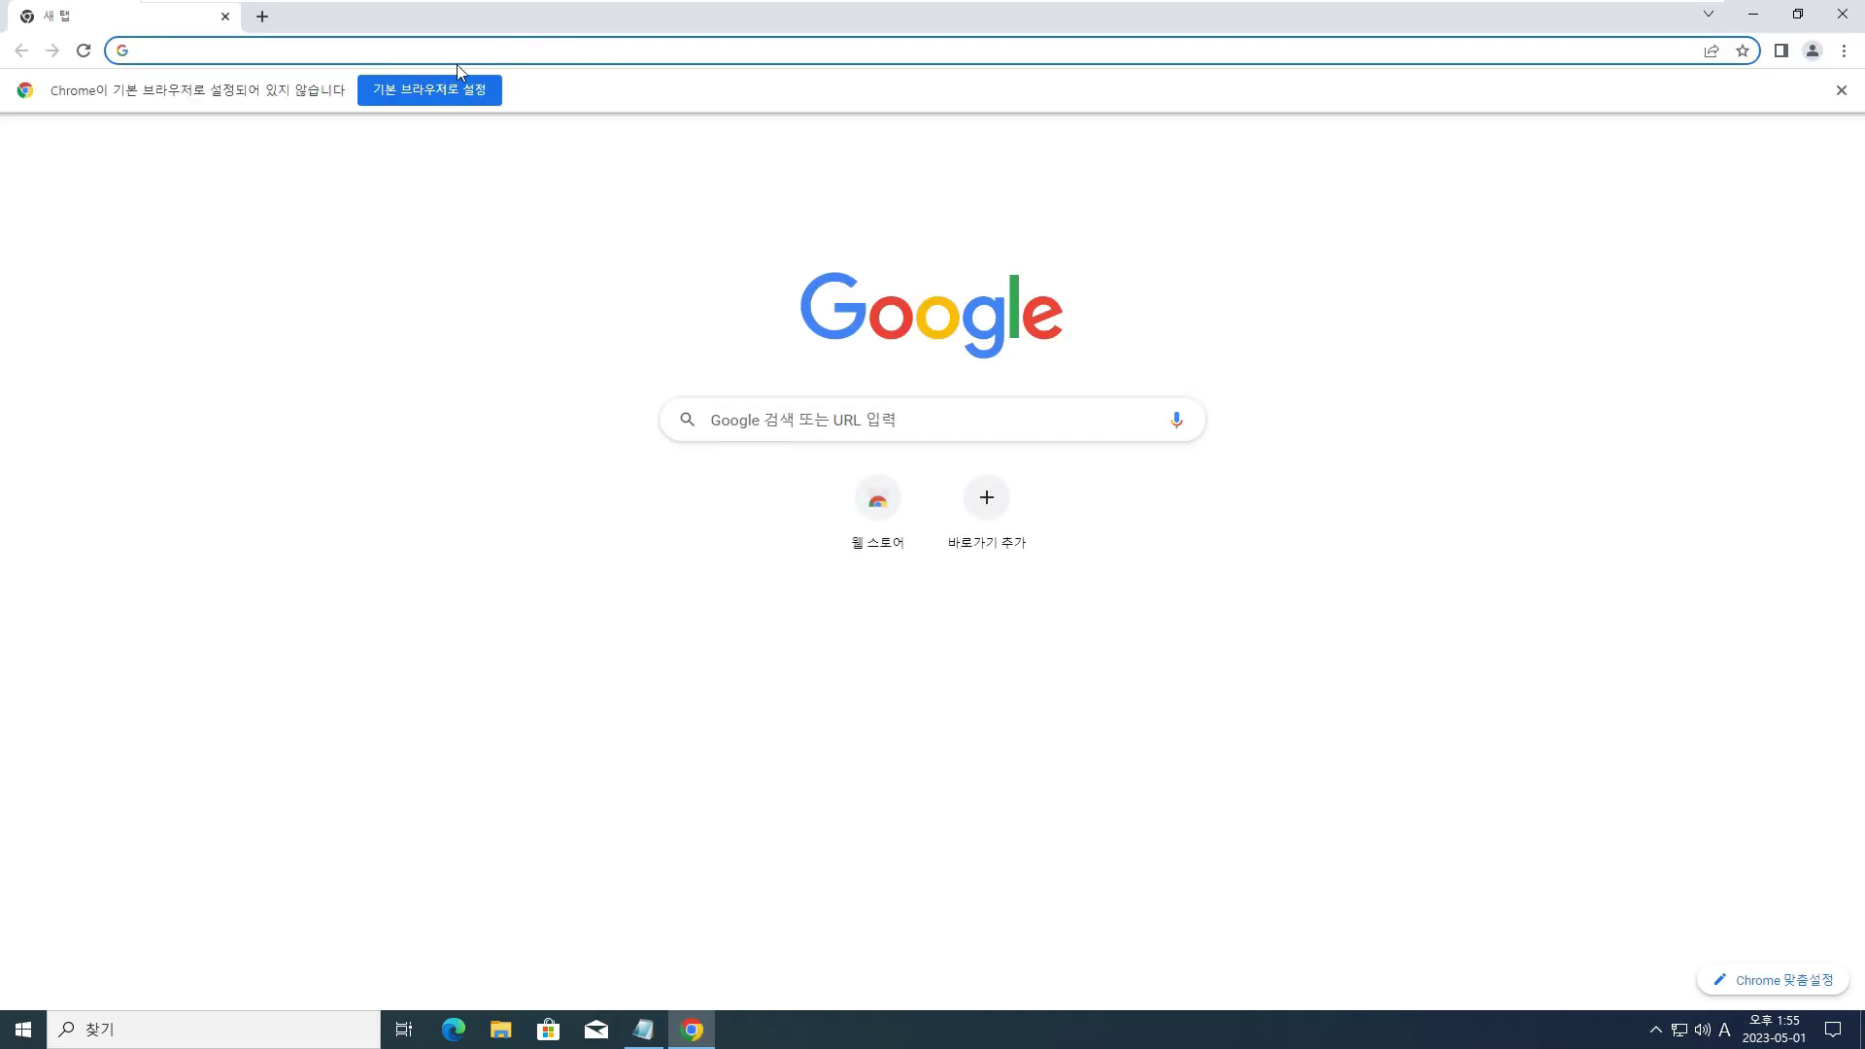
click(267, 56)
- Open the pasted Drive link and download the 1.5 GB Photoshop CS6 zip, bypassing the virus-scan warning
key(ctrl+v)
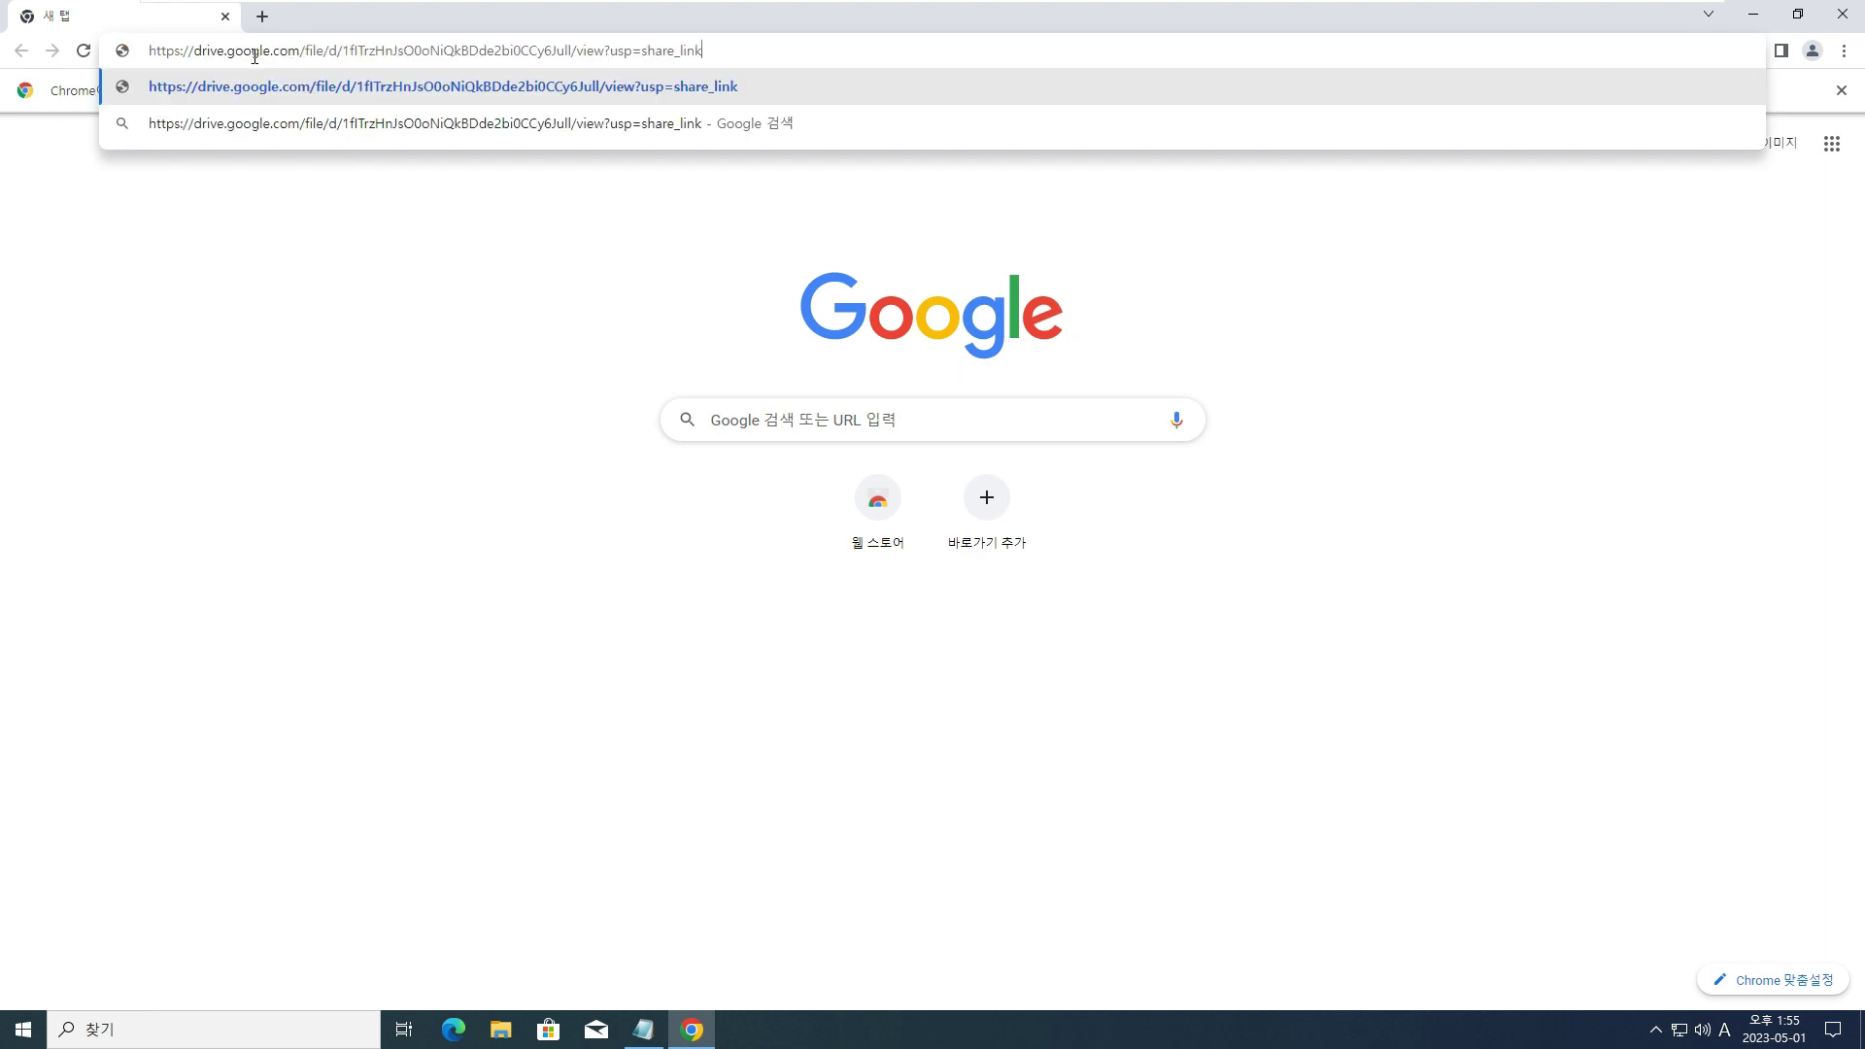
key(Return)
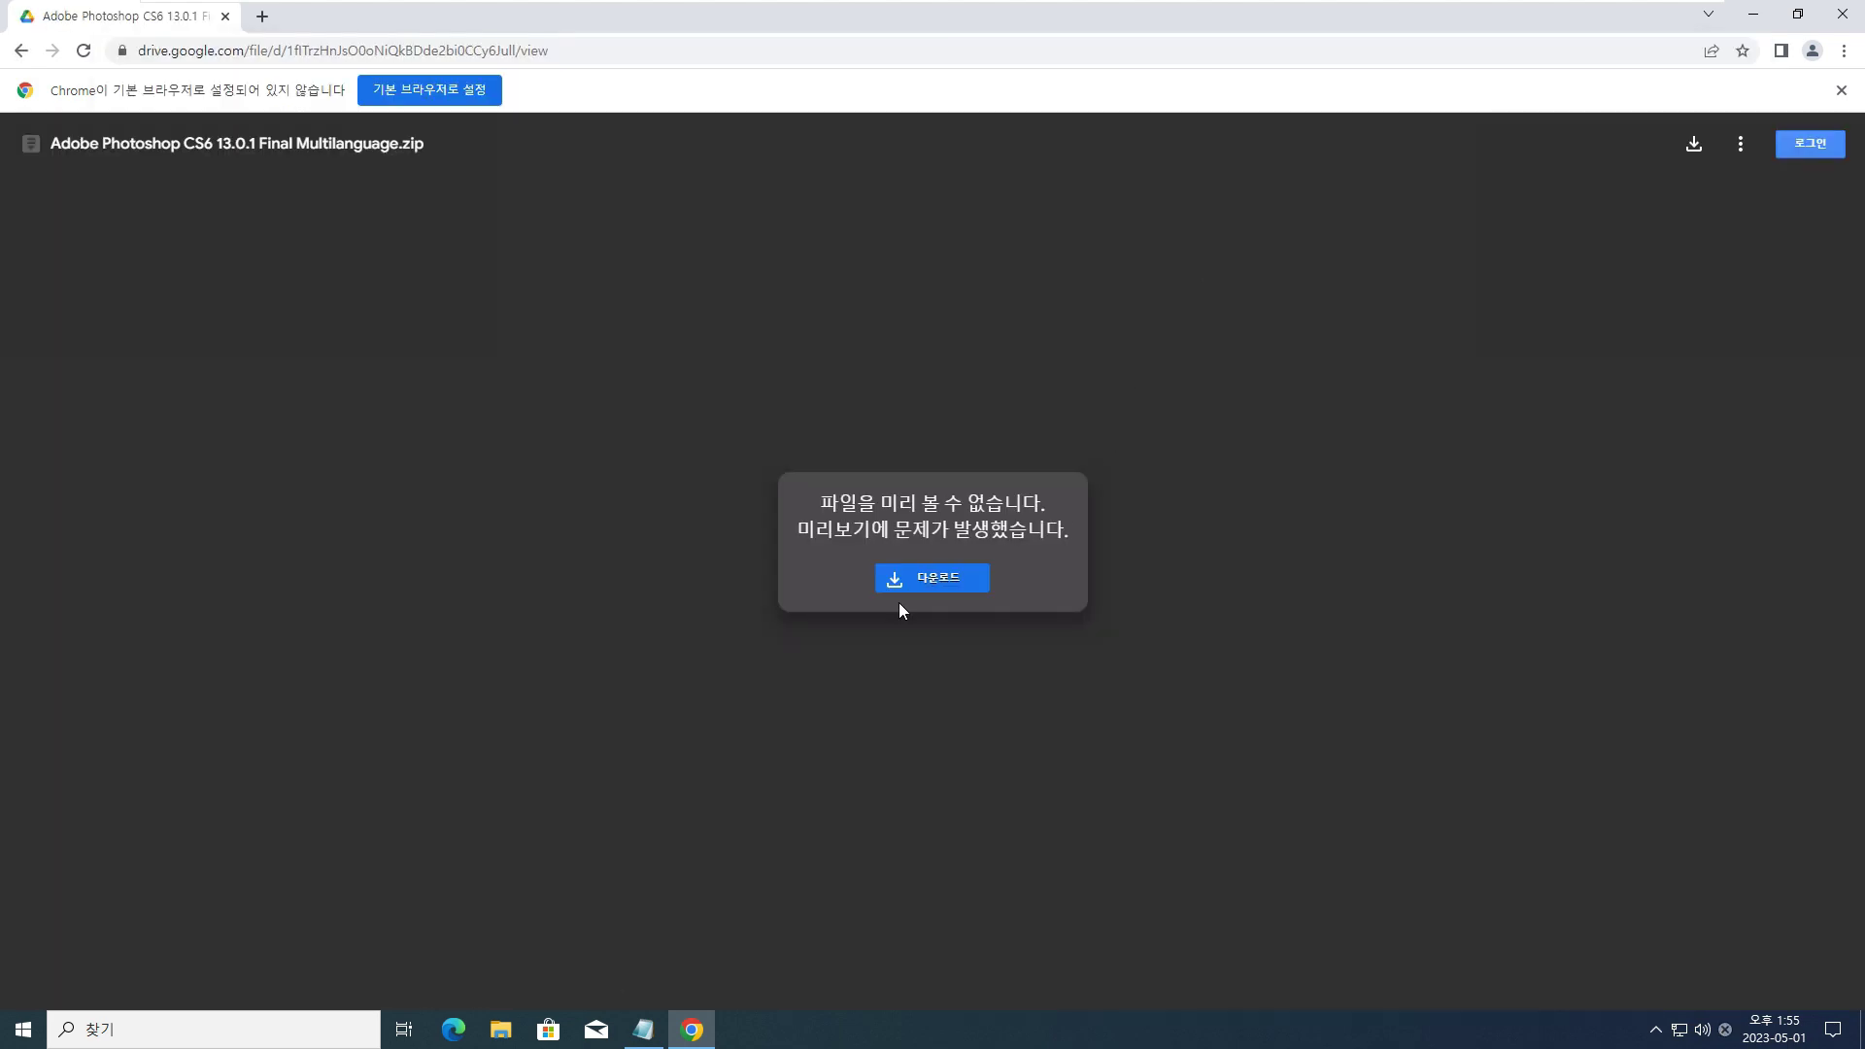
click(934, 580)
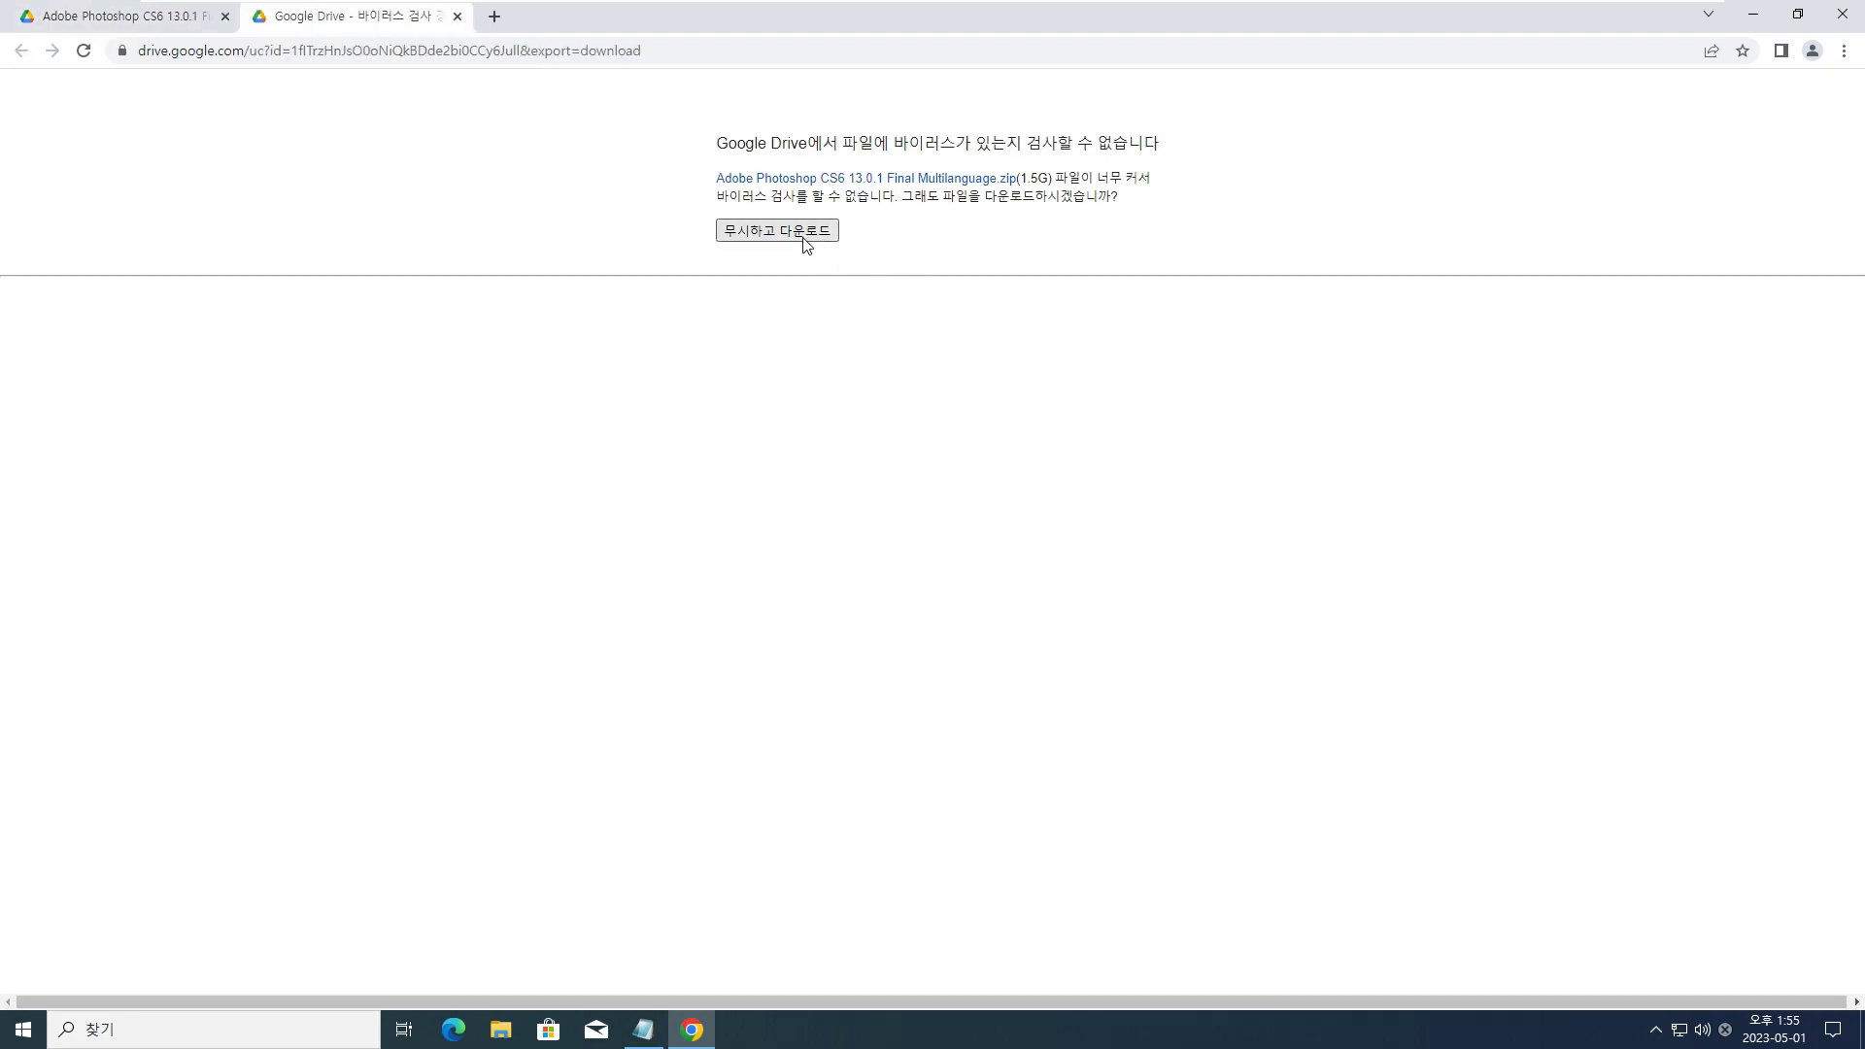
click(772, 239)
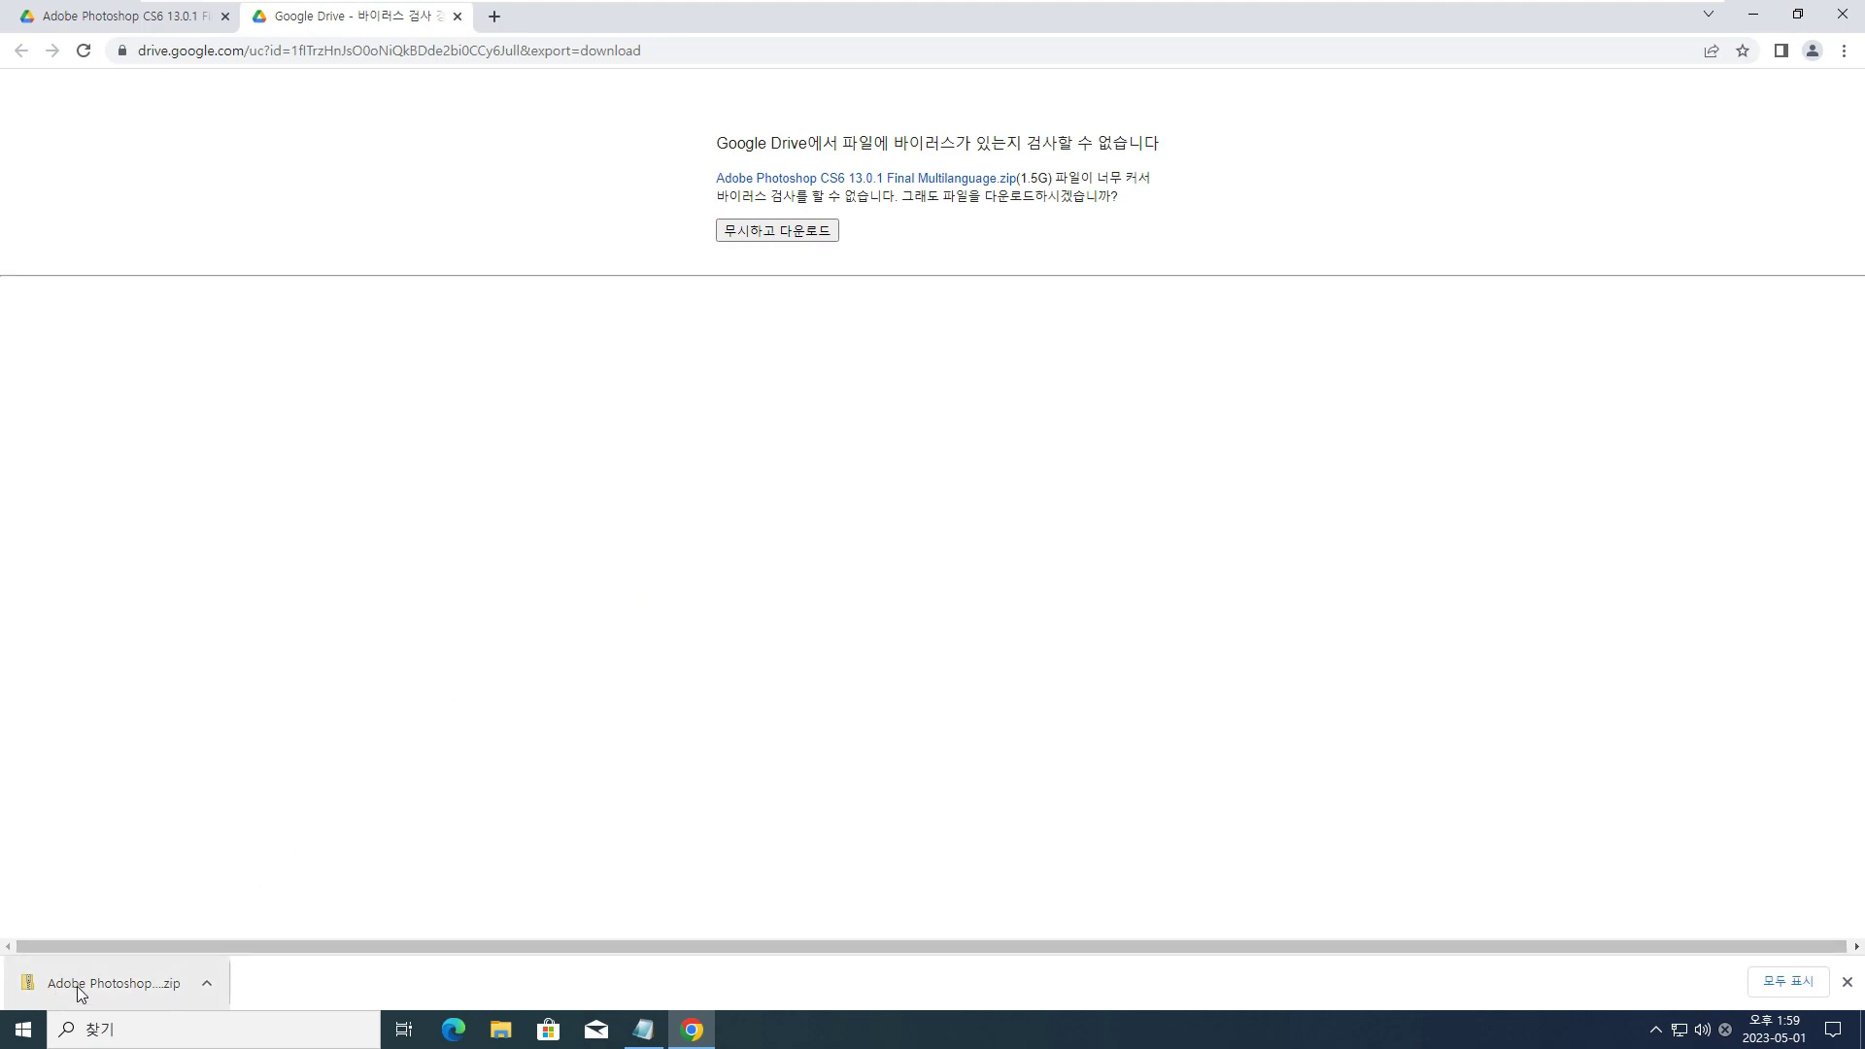
click(209, 985)
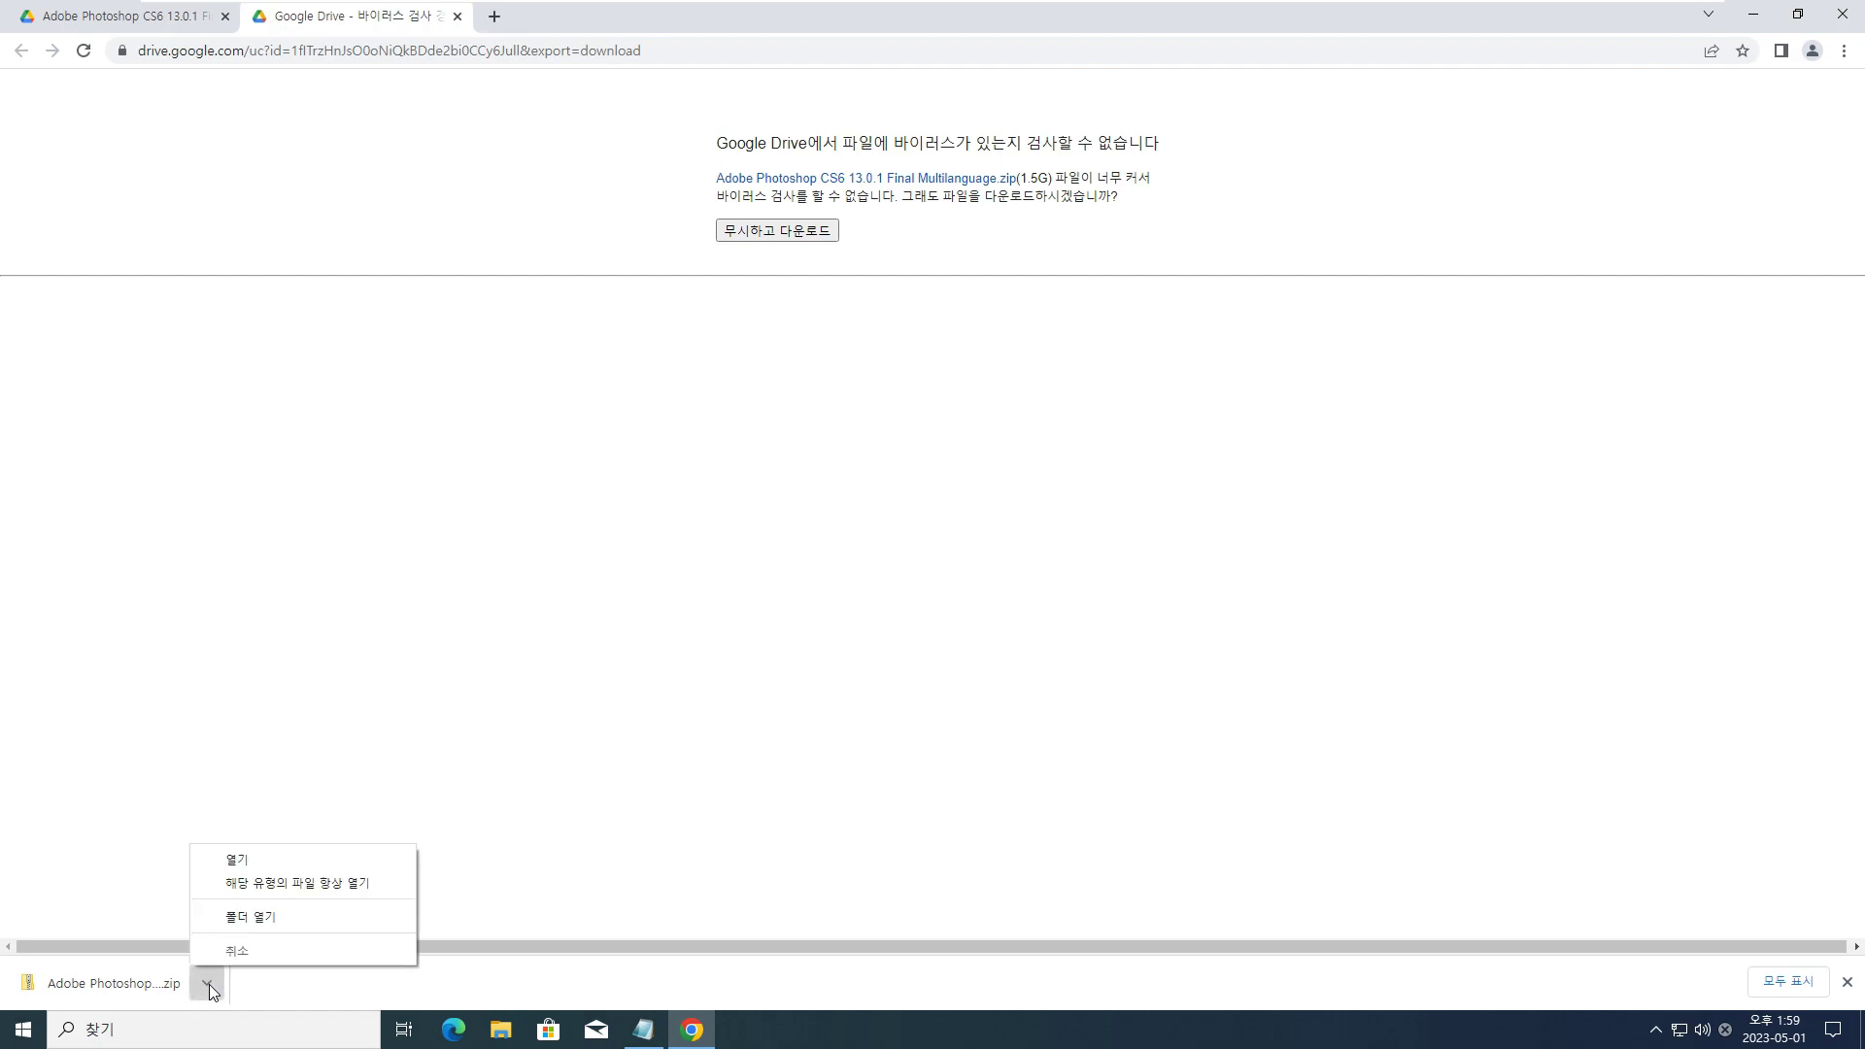
- Extract the Photoshop CS6 13.0.1 Final Multilanguage zip in Downloads to its suggested folder
click(252, 918)
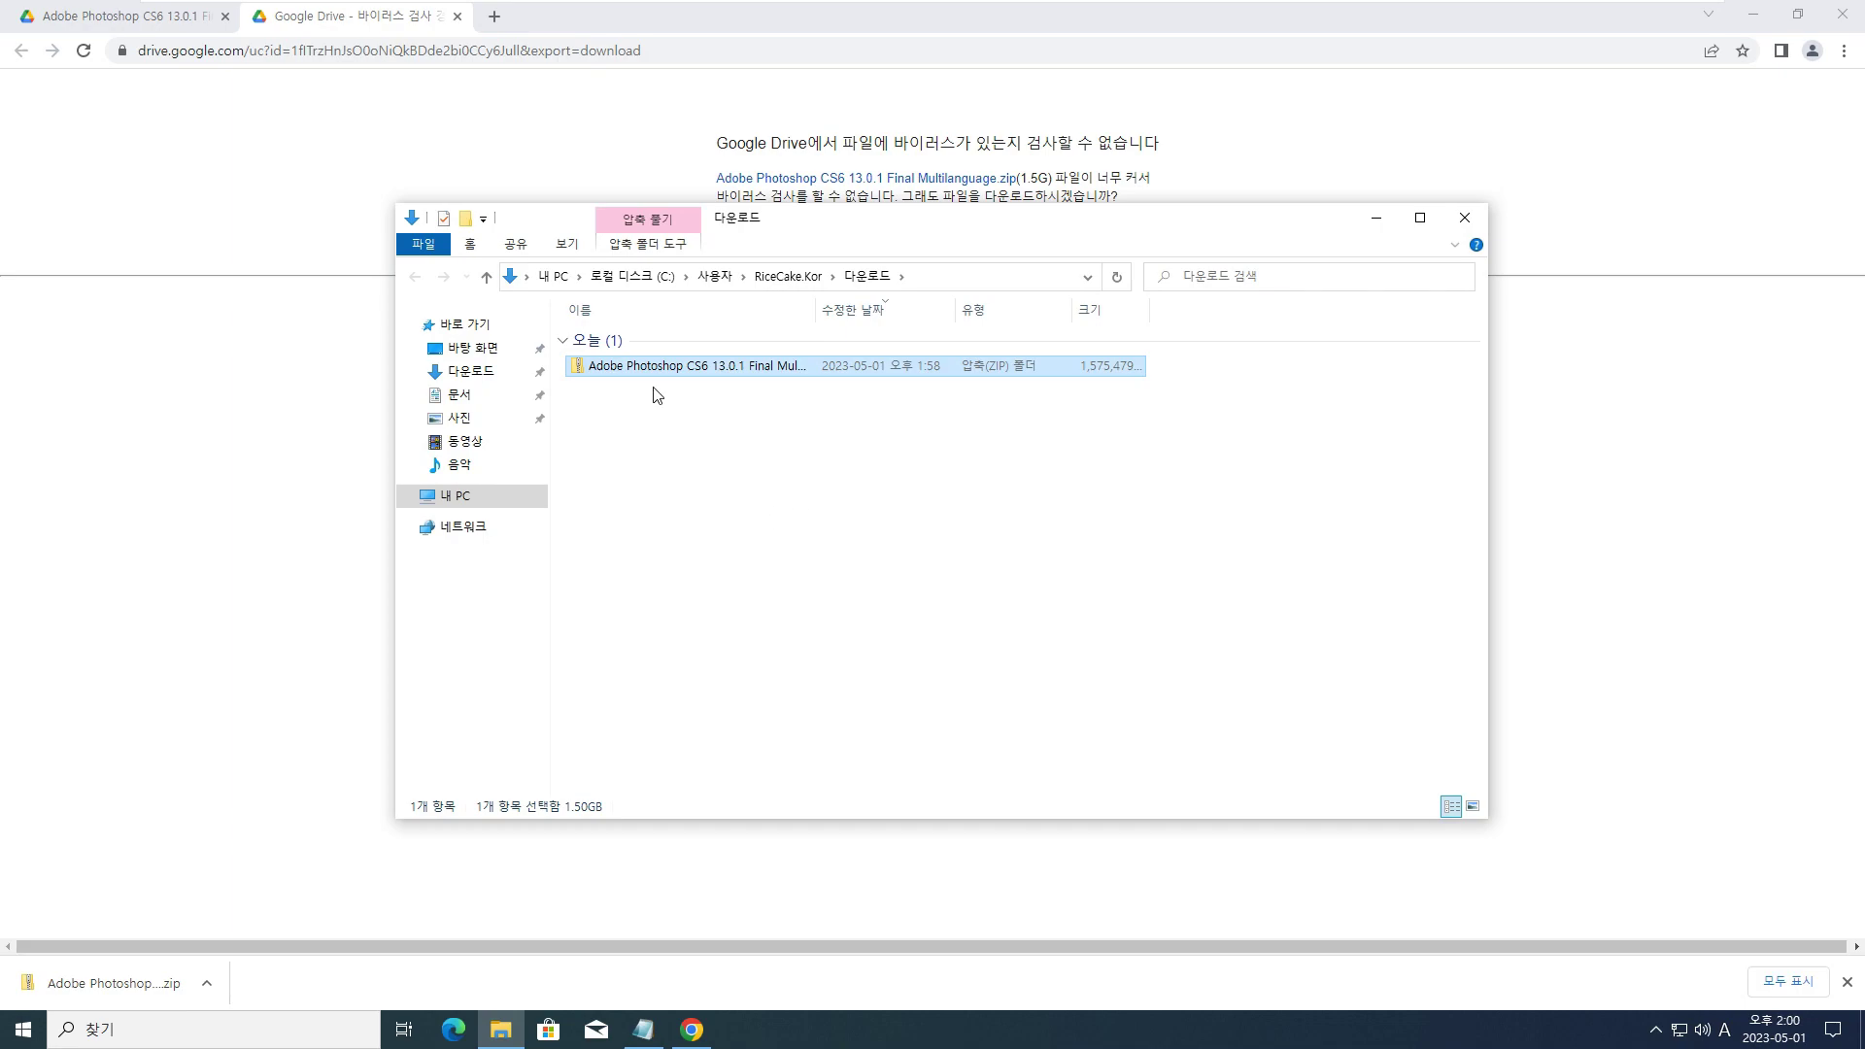
mouse_move(694, 365)
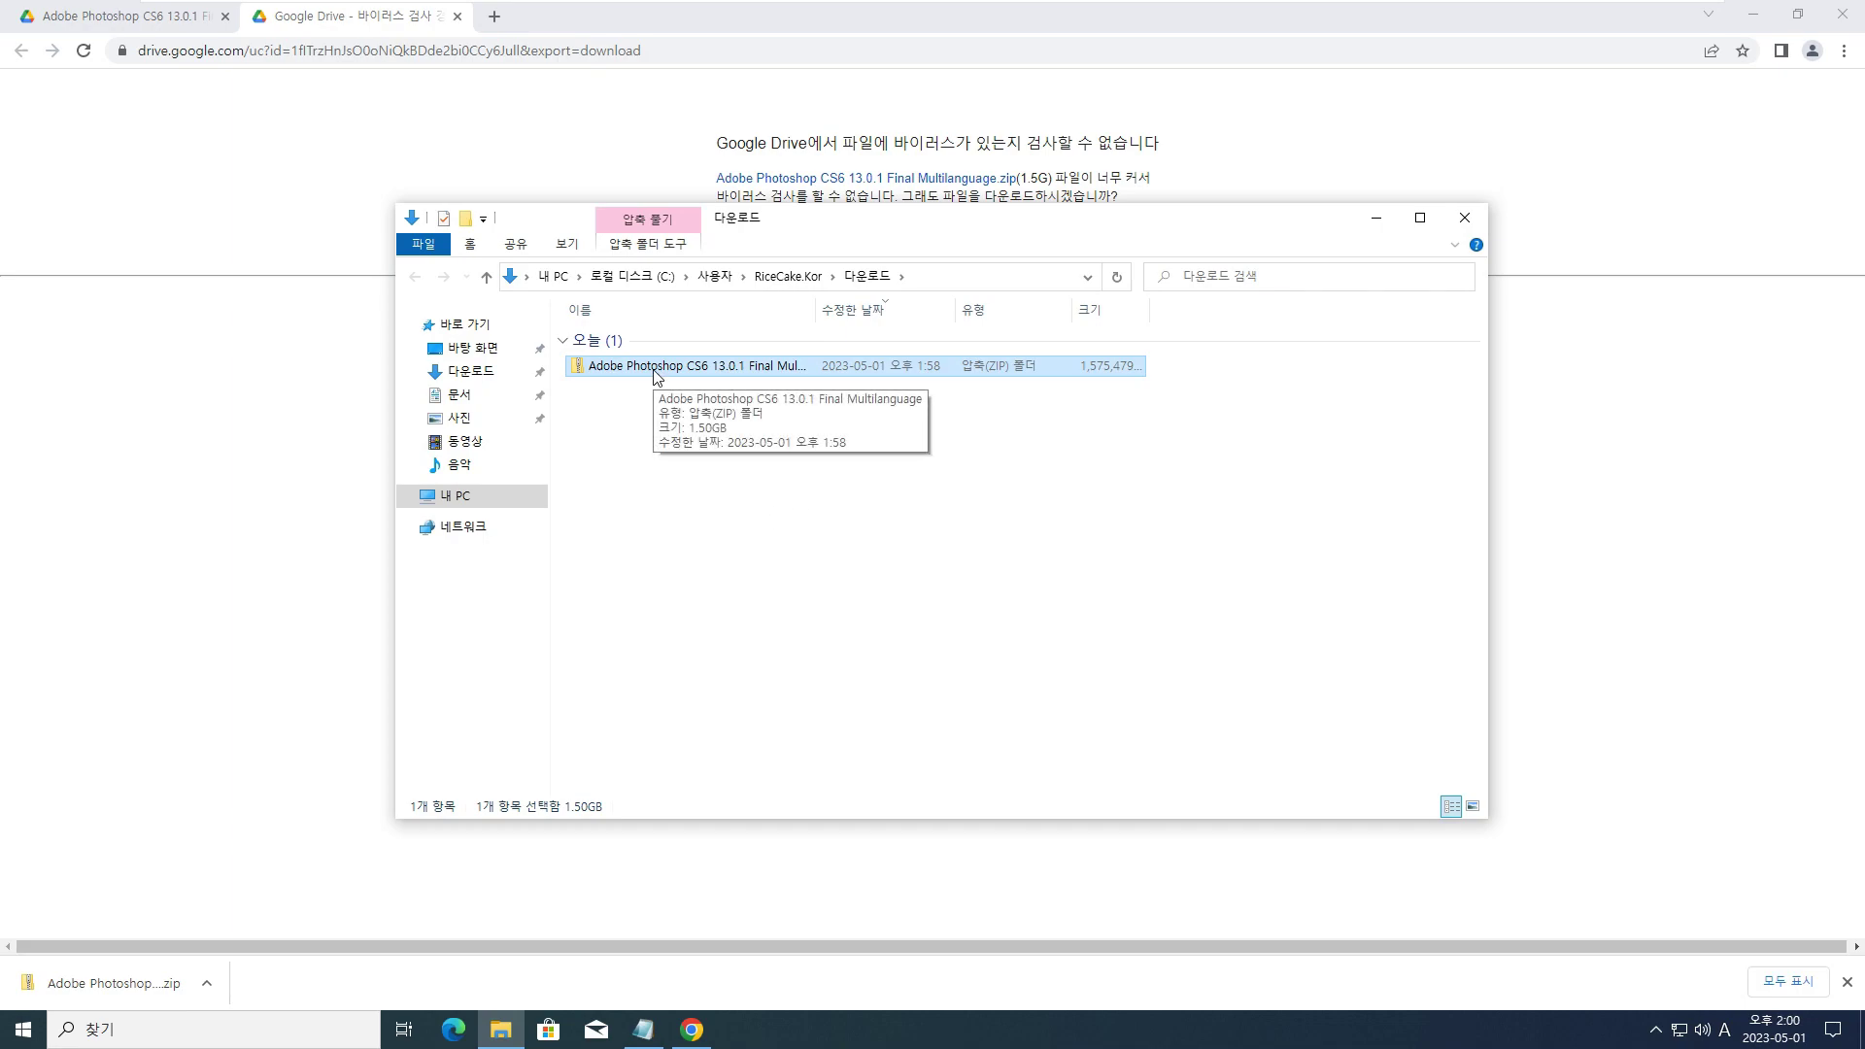
right_click(655, 369)
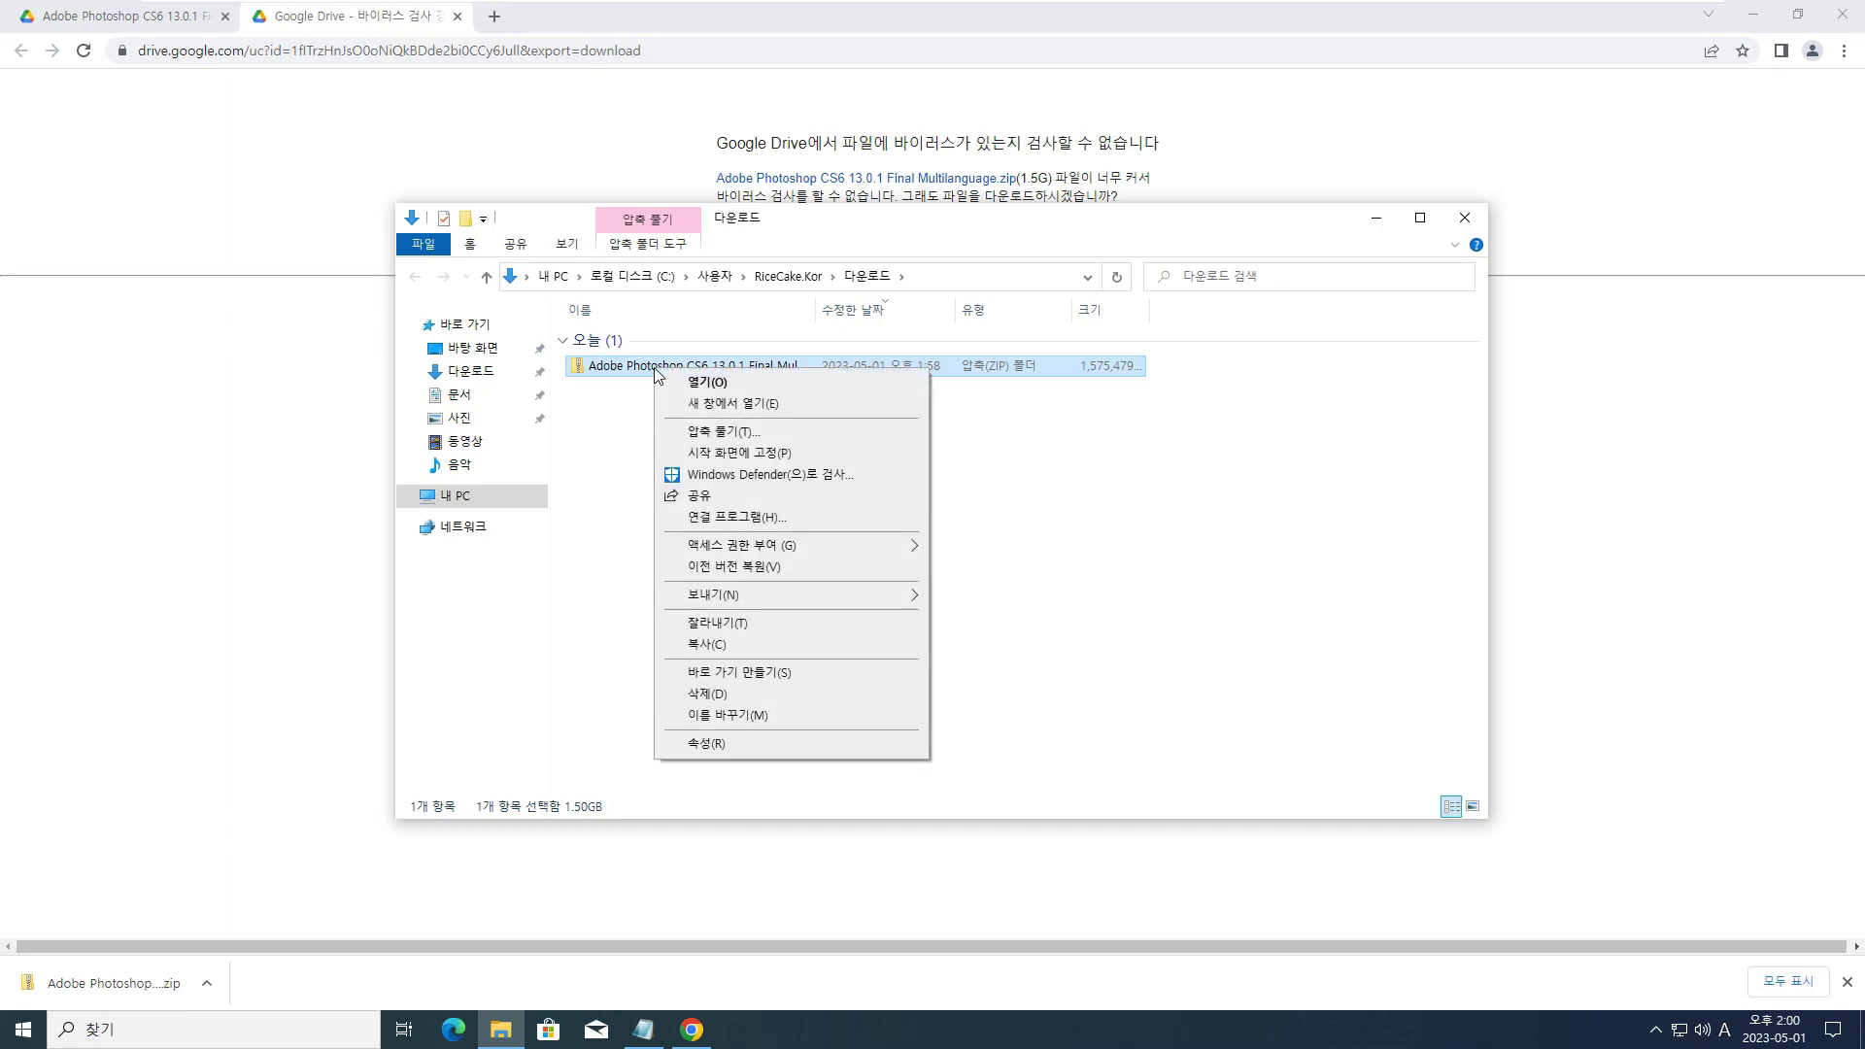
click(728, 433)
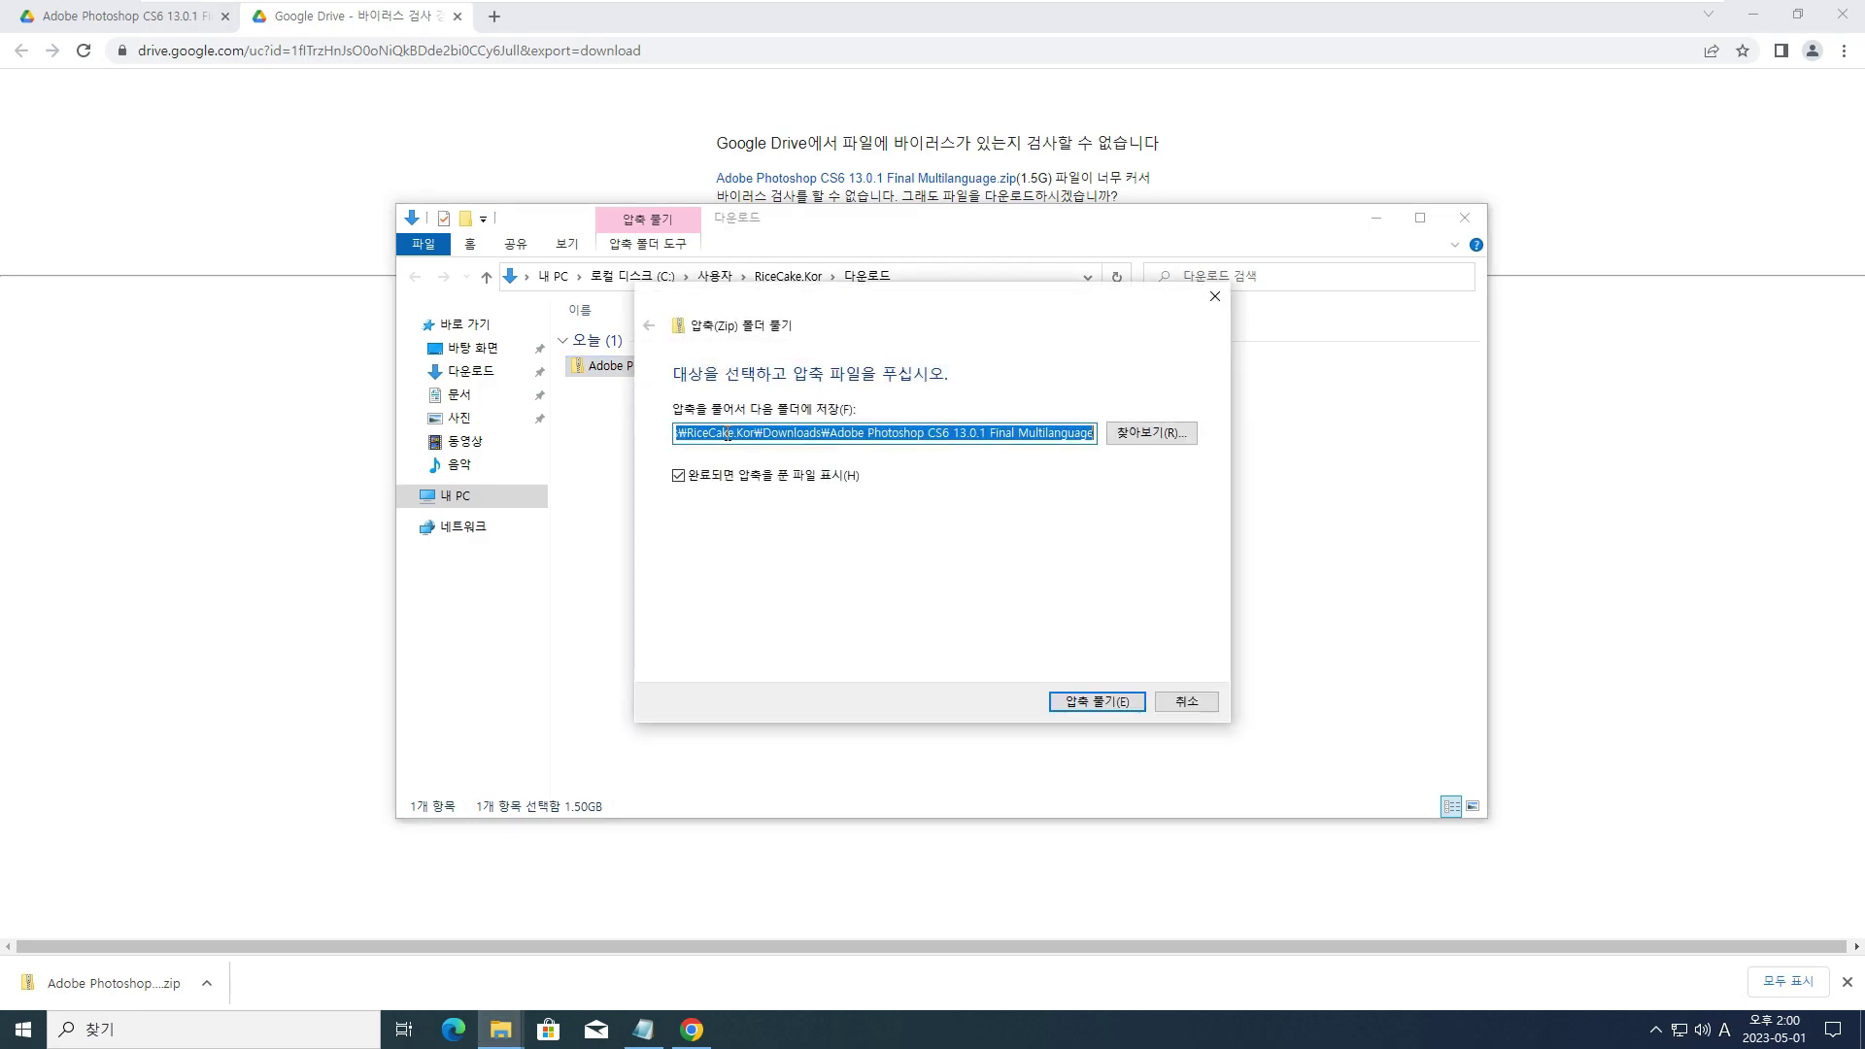
click(1098, 701)
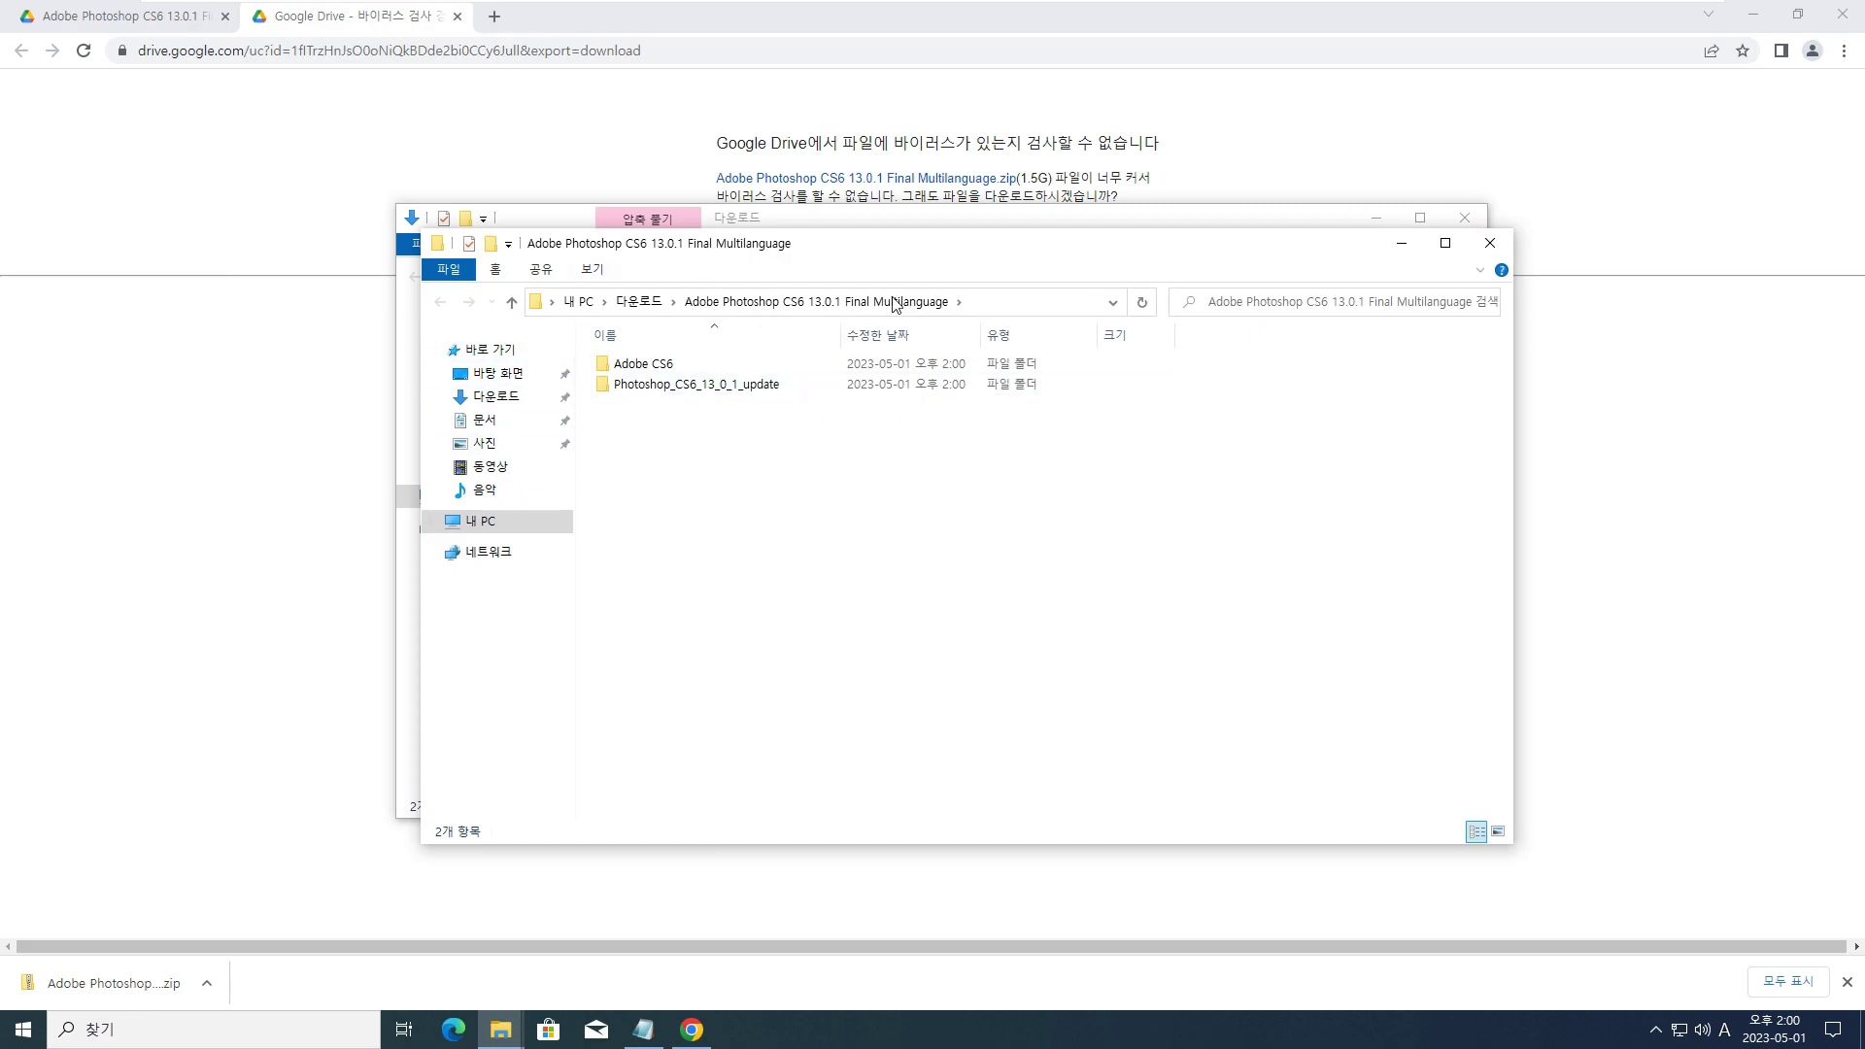
- Close the Downloads folder window and Chrome
click(1006, 220)
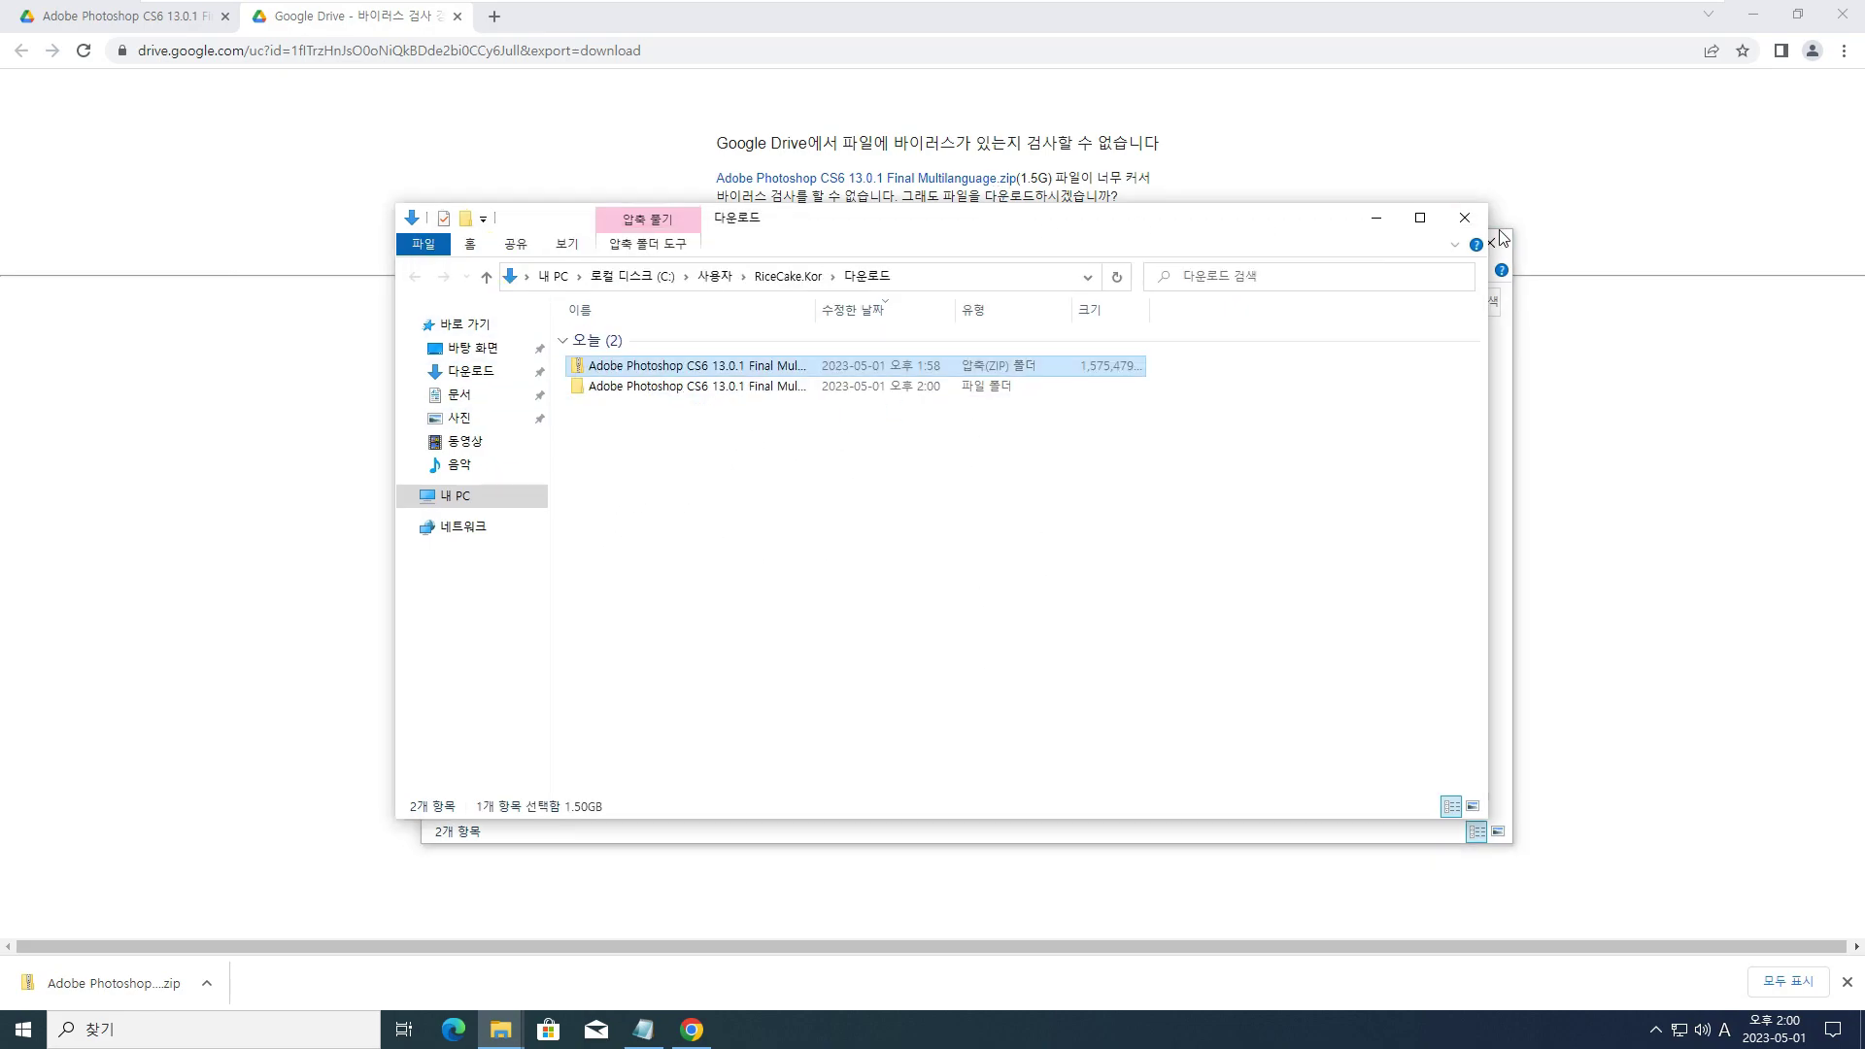
click(1464, 217)
click(1843, 14)
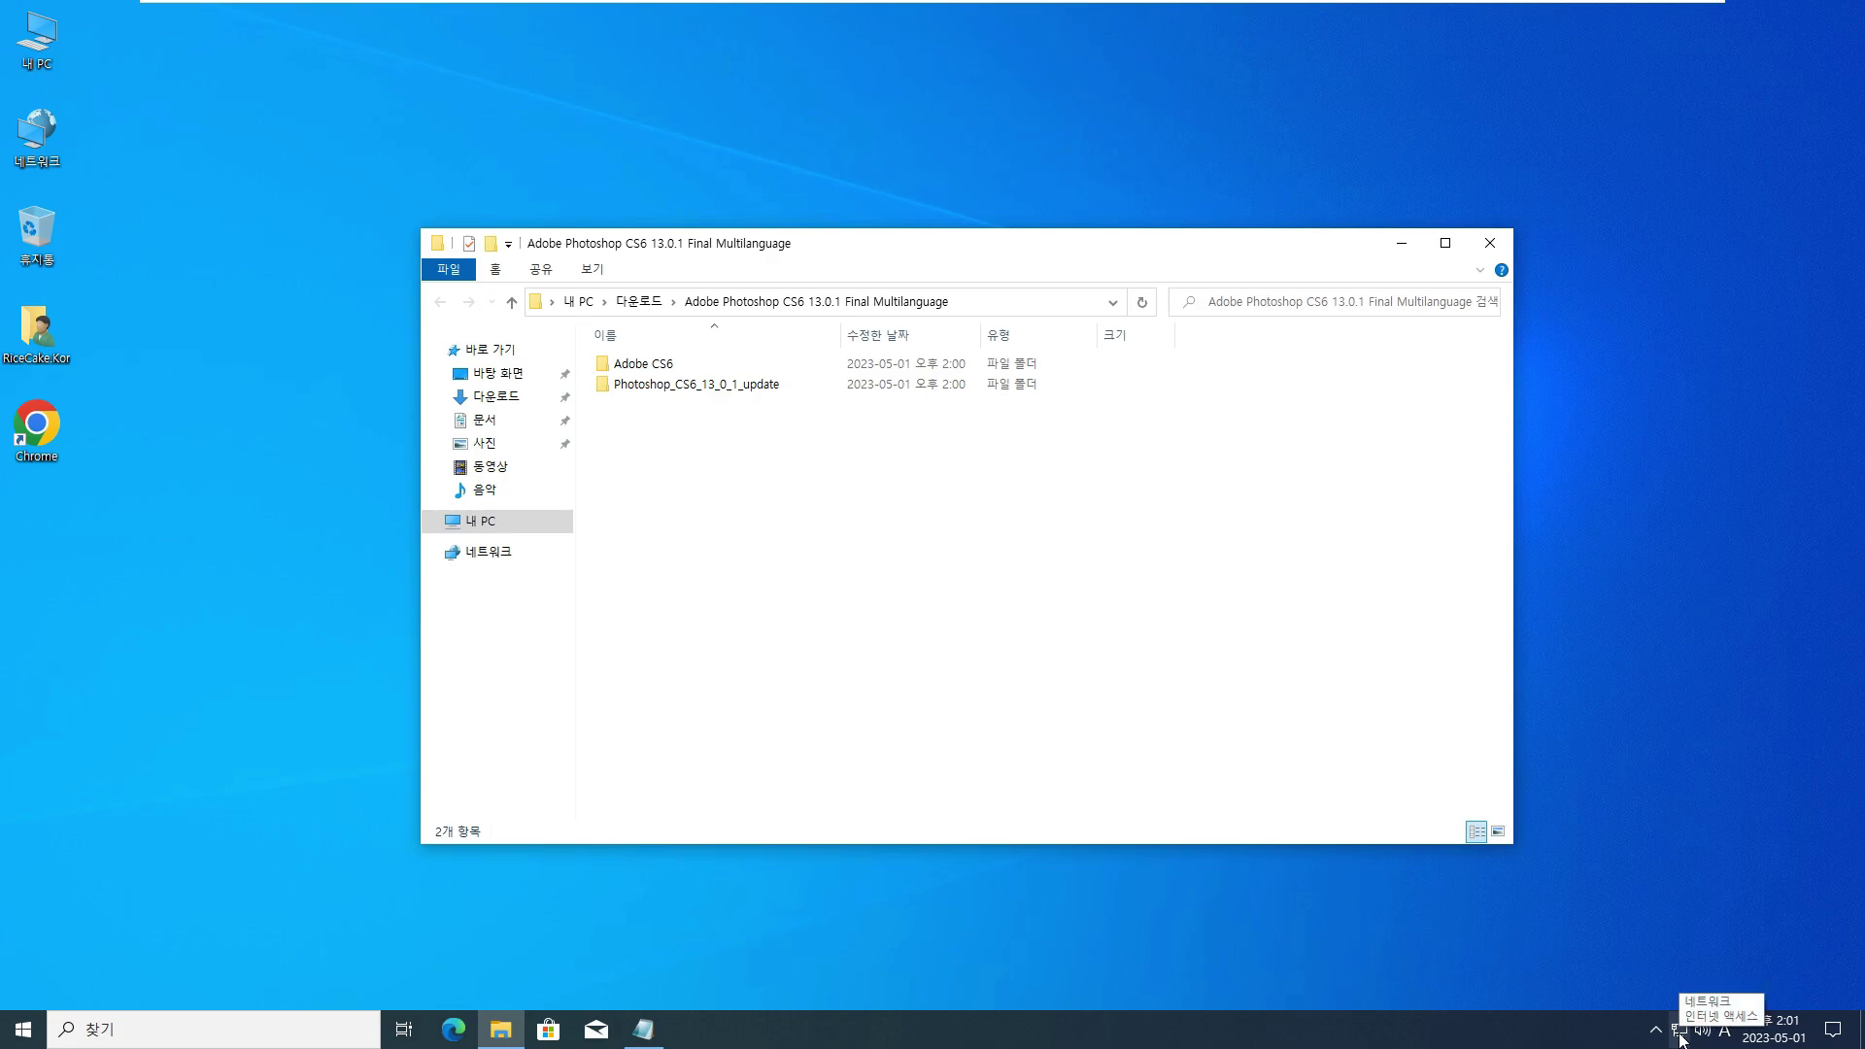
- Disable the Ethernet0 adapter from Network Connections and close the Settings window
click(1679, 1033)
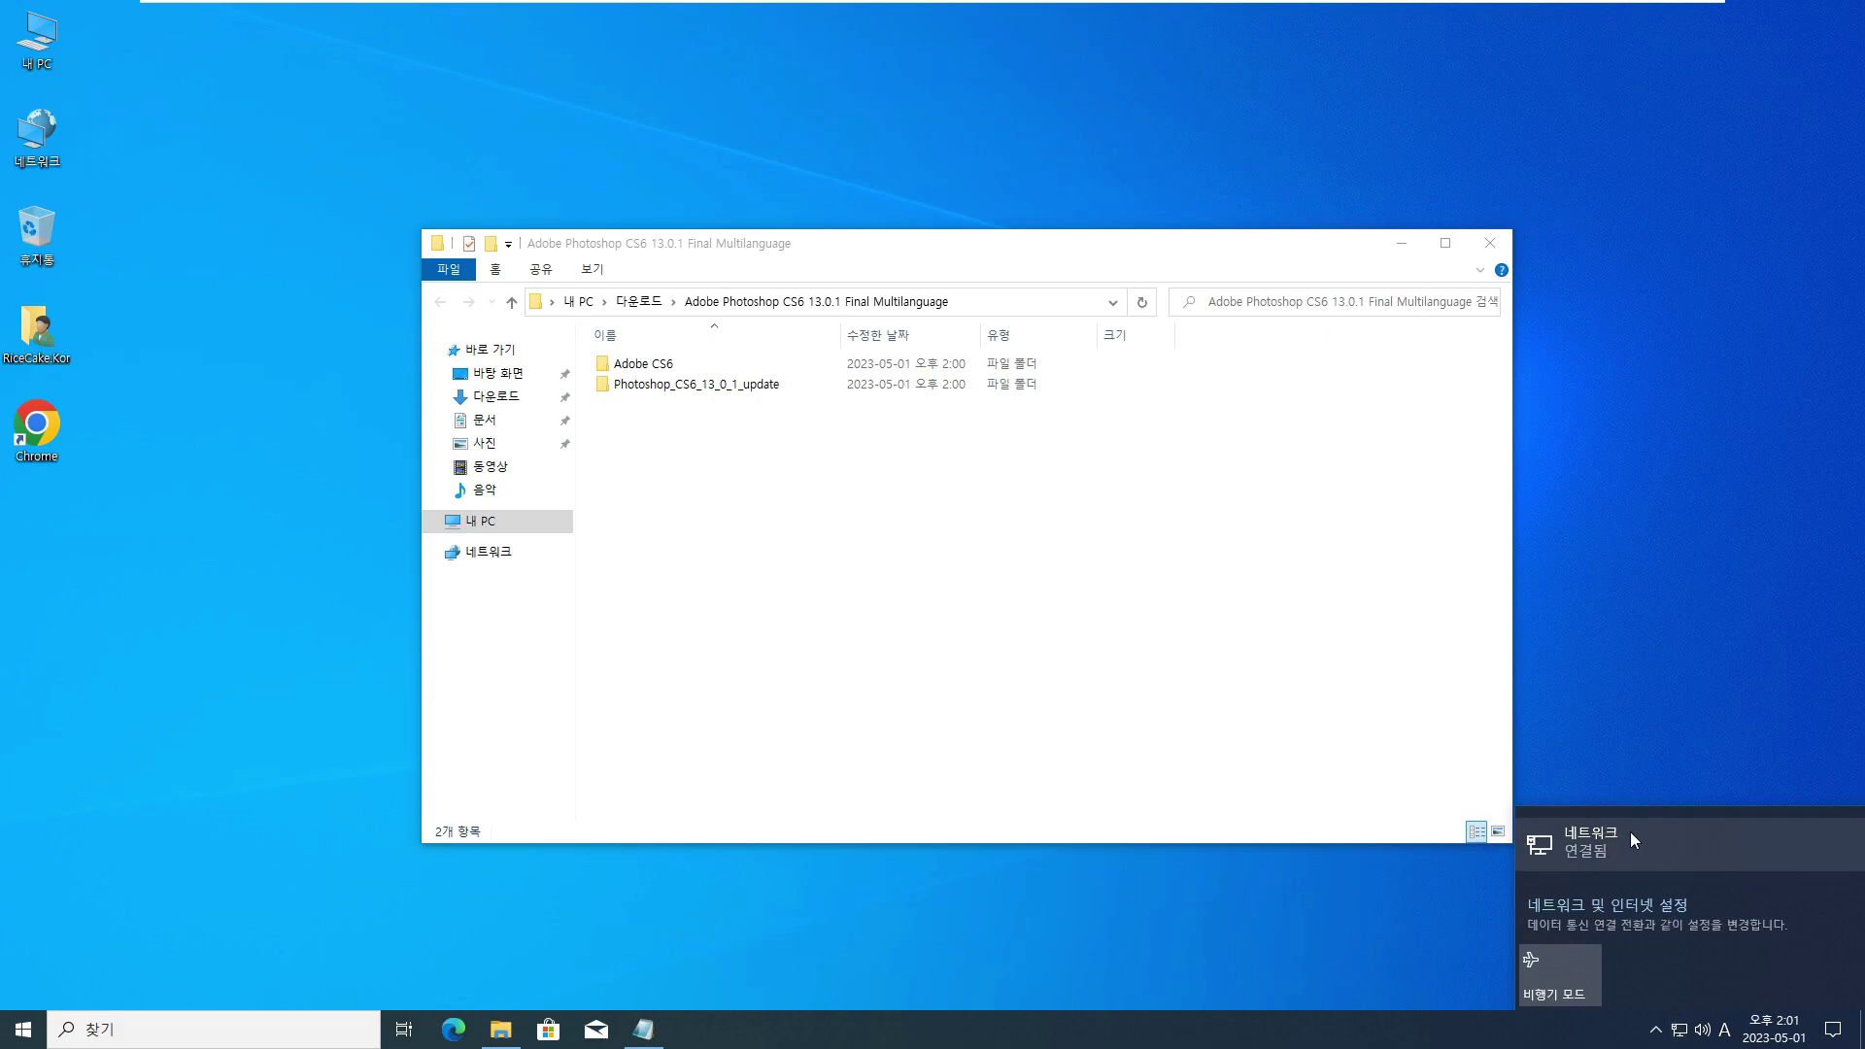
click(1629, 833)
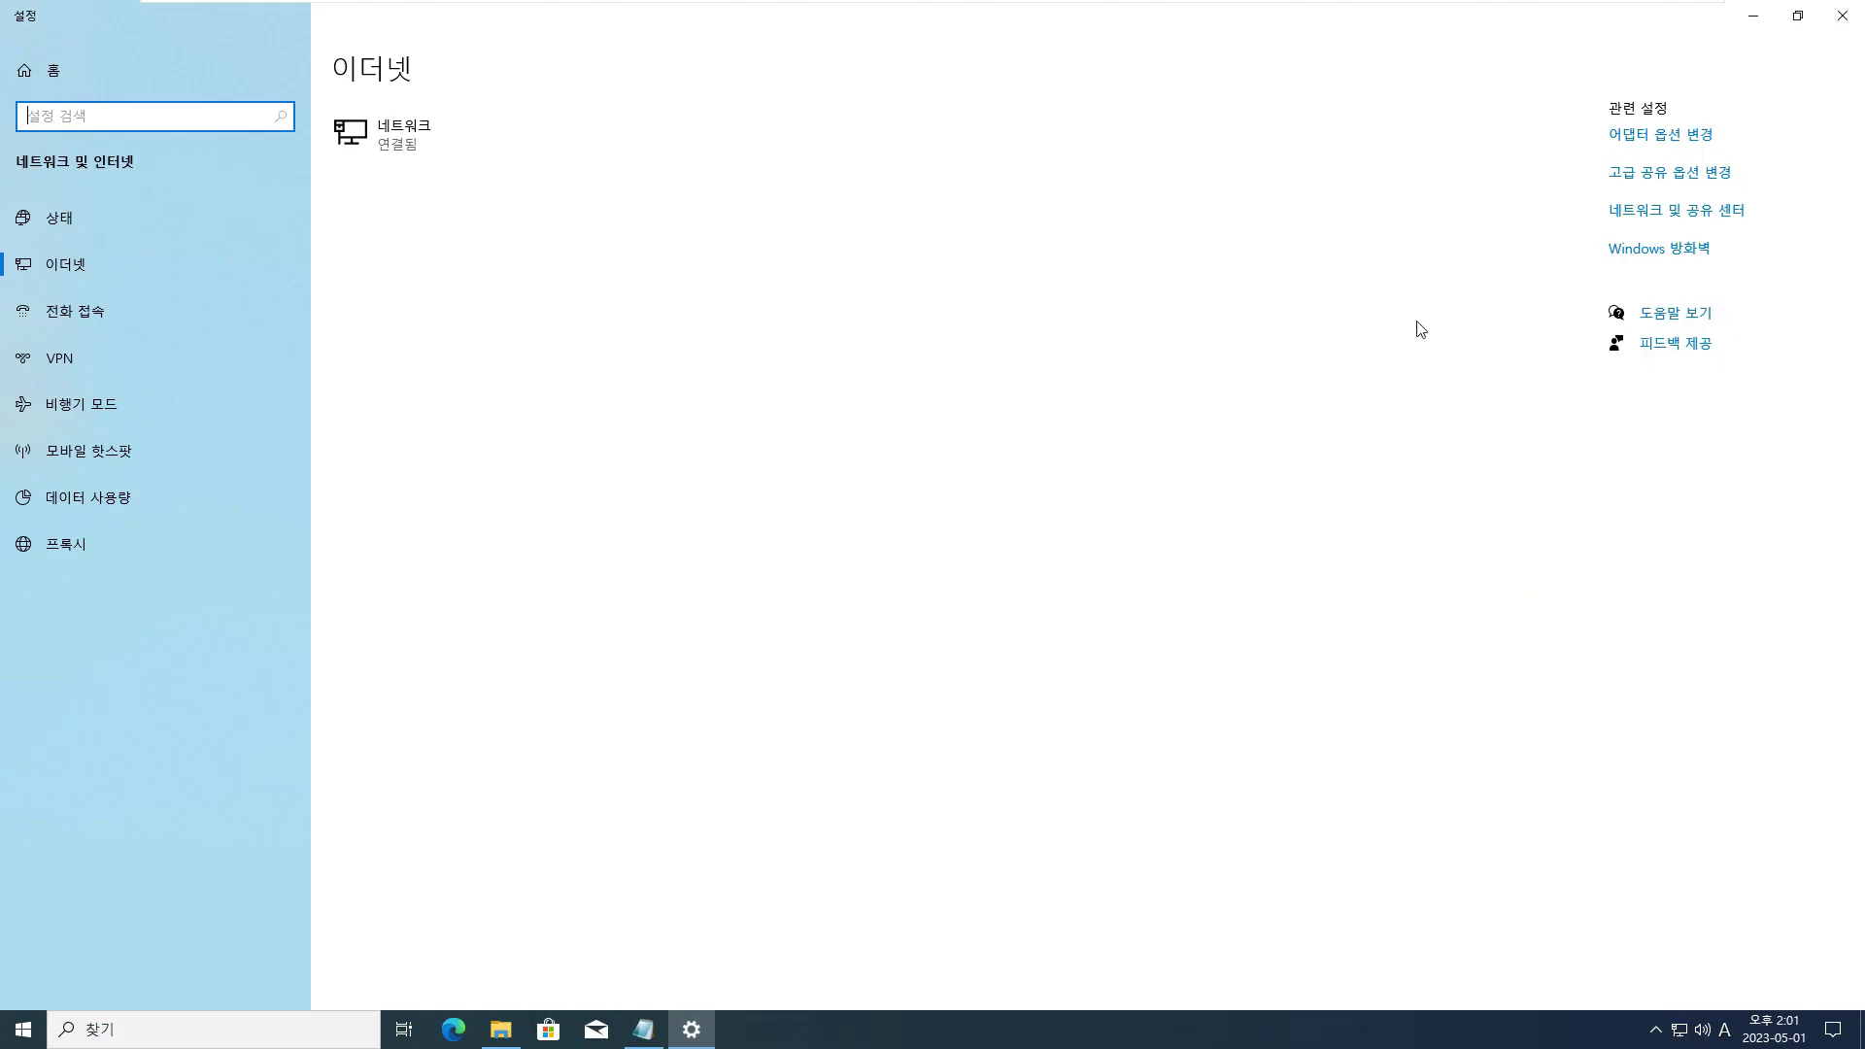
click(1677, 145)
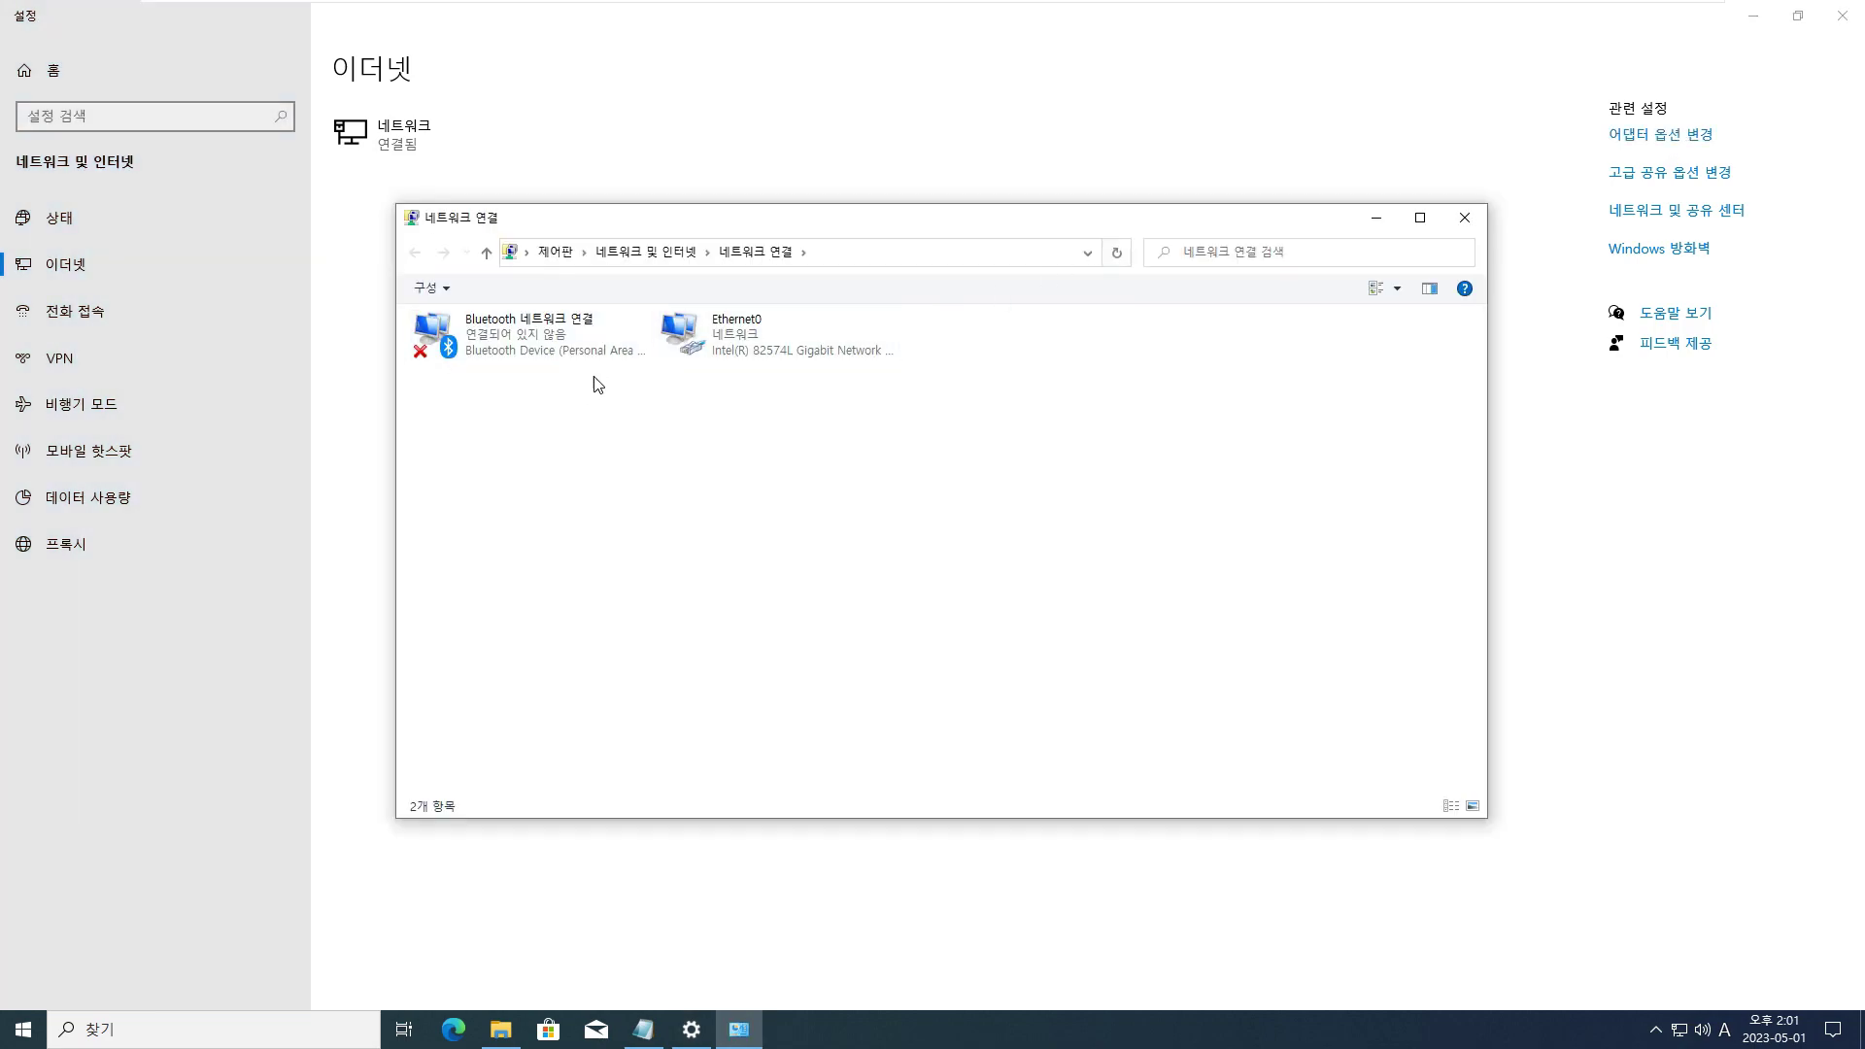
click(713, 338)
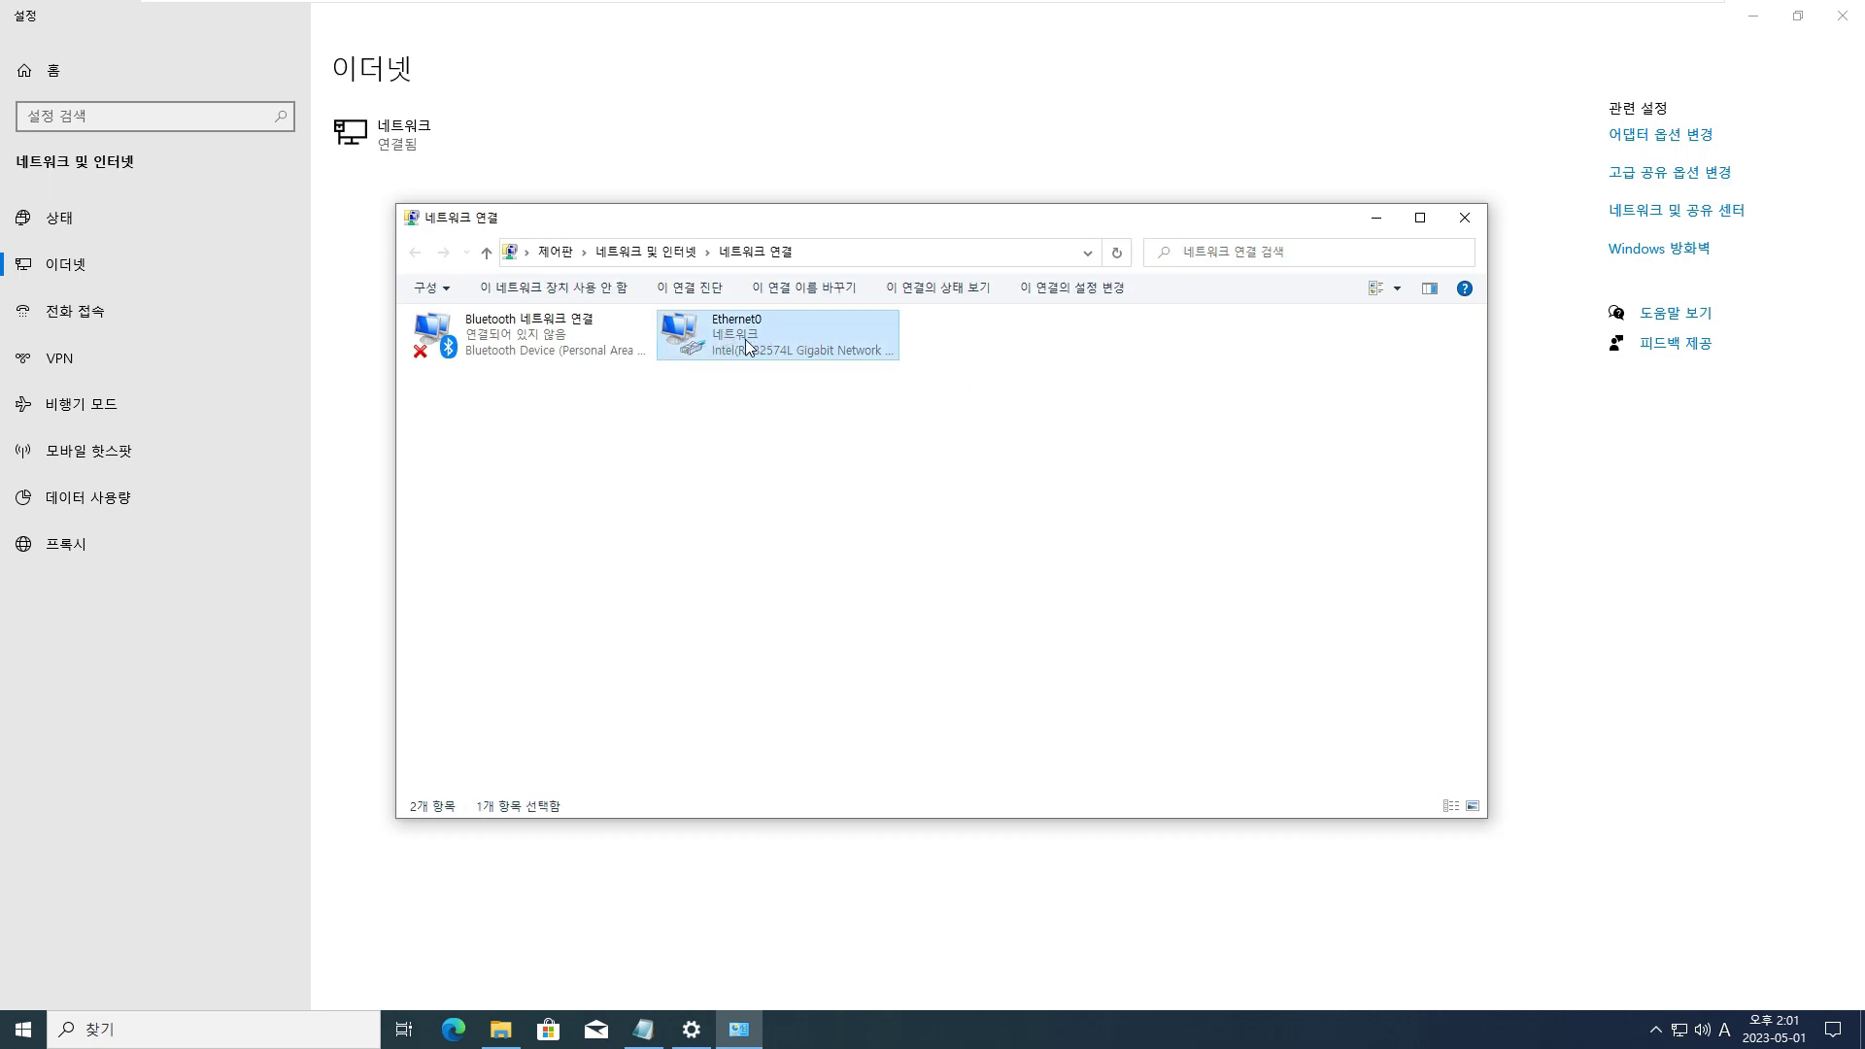
right_click(736, 336)
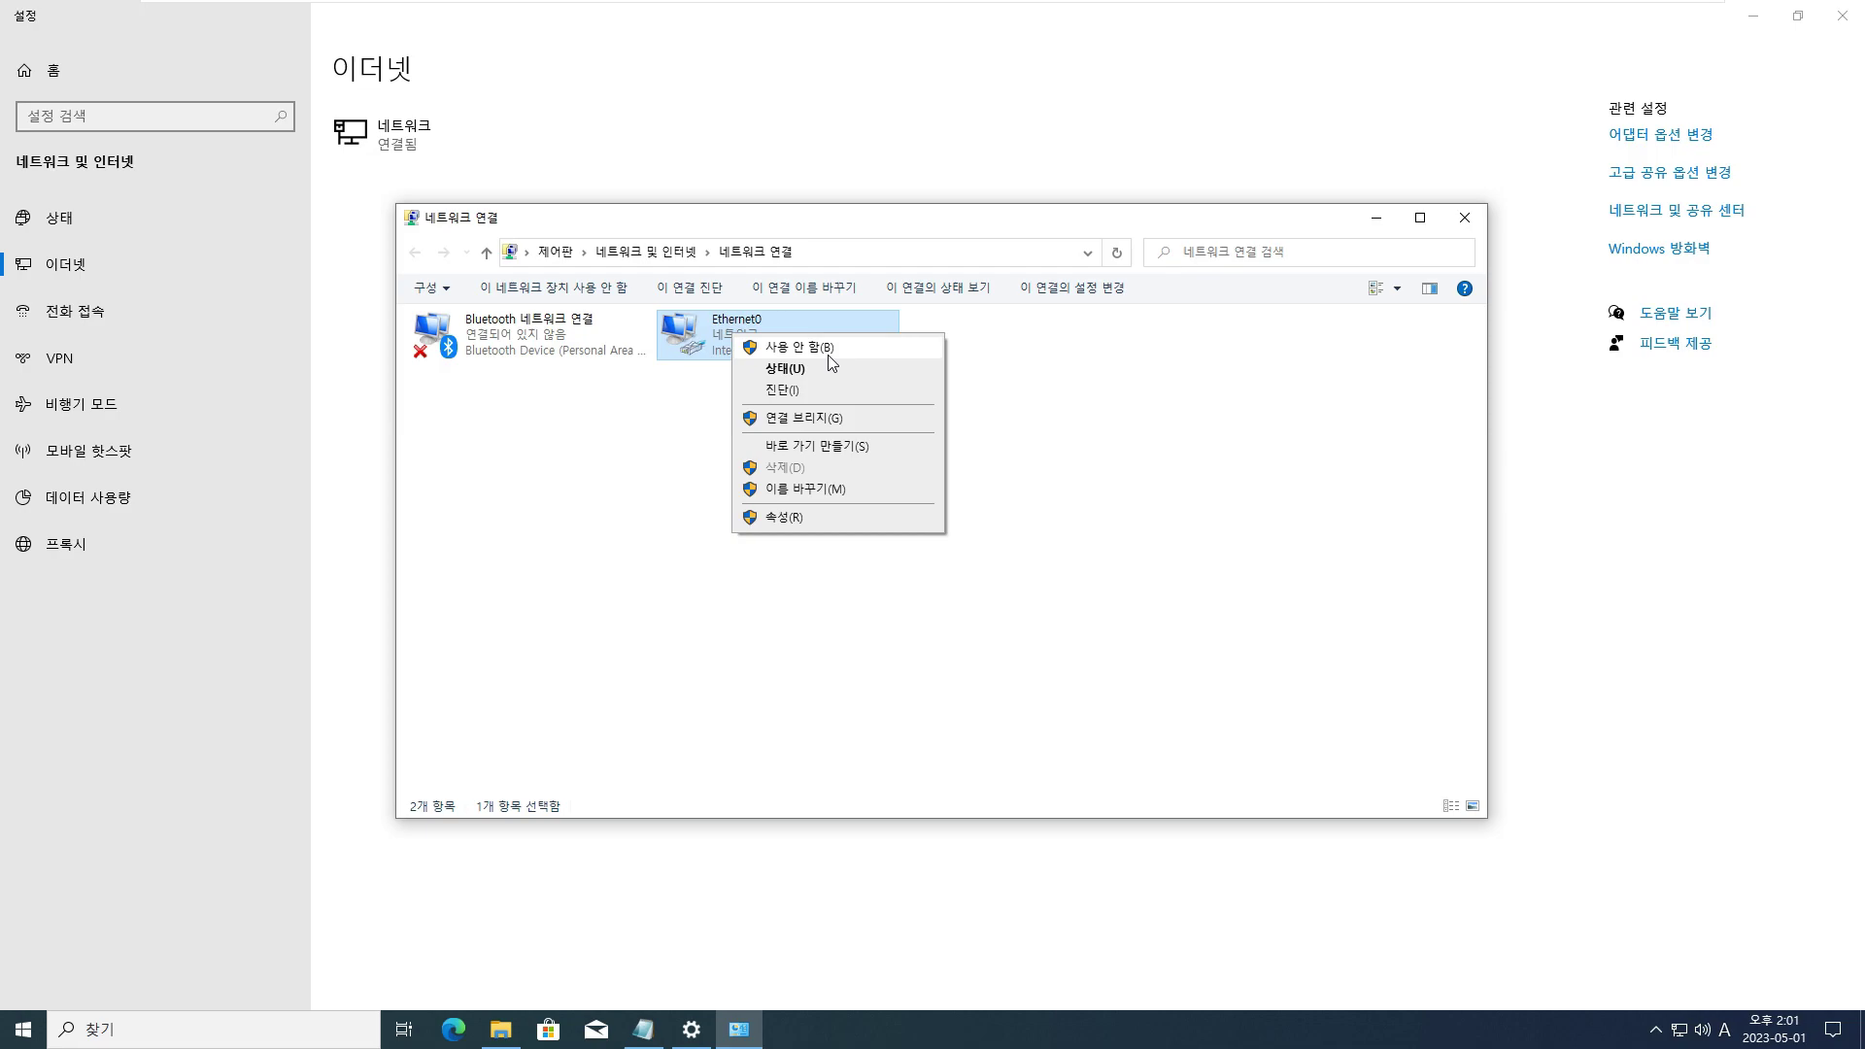
click(829, 352)
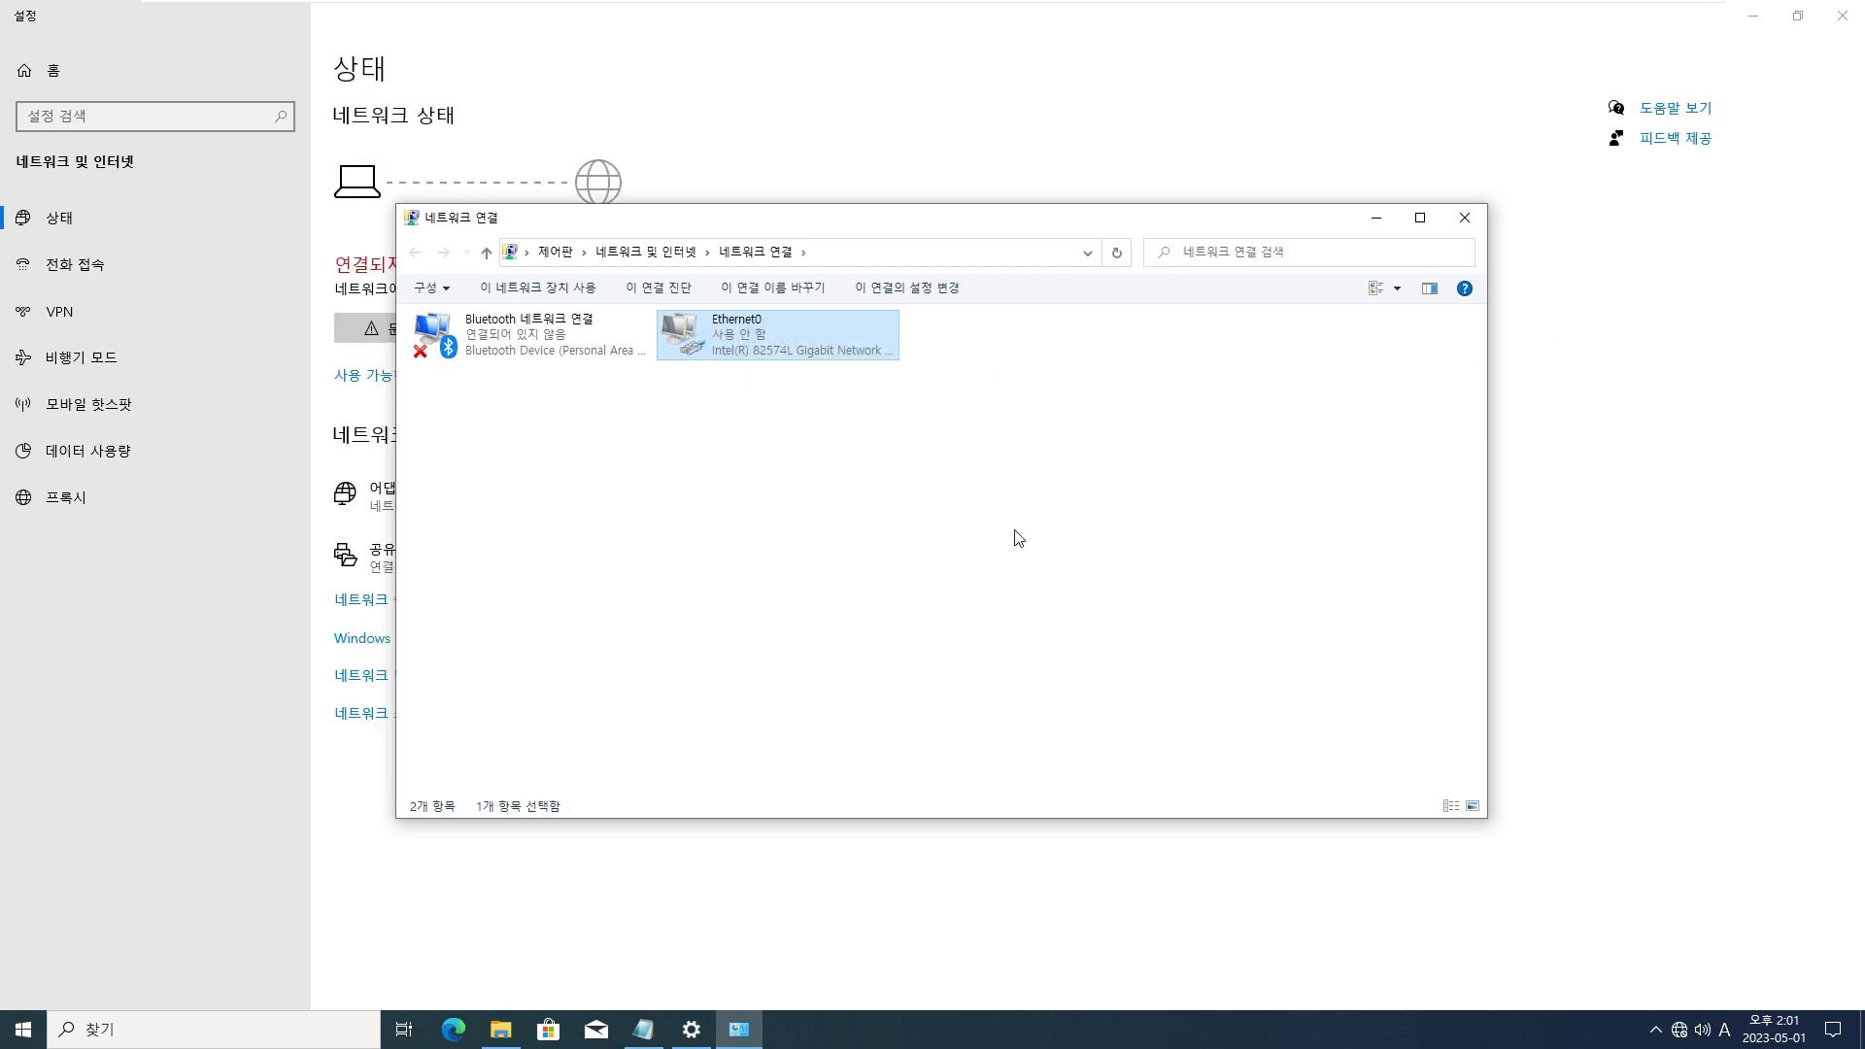
click(1854, 20)
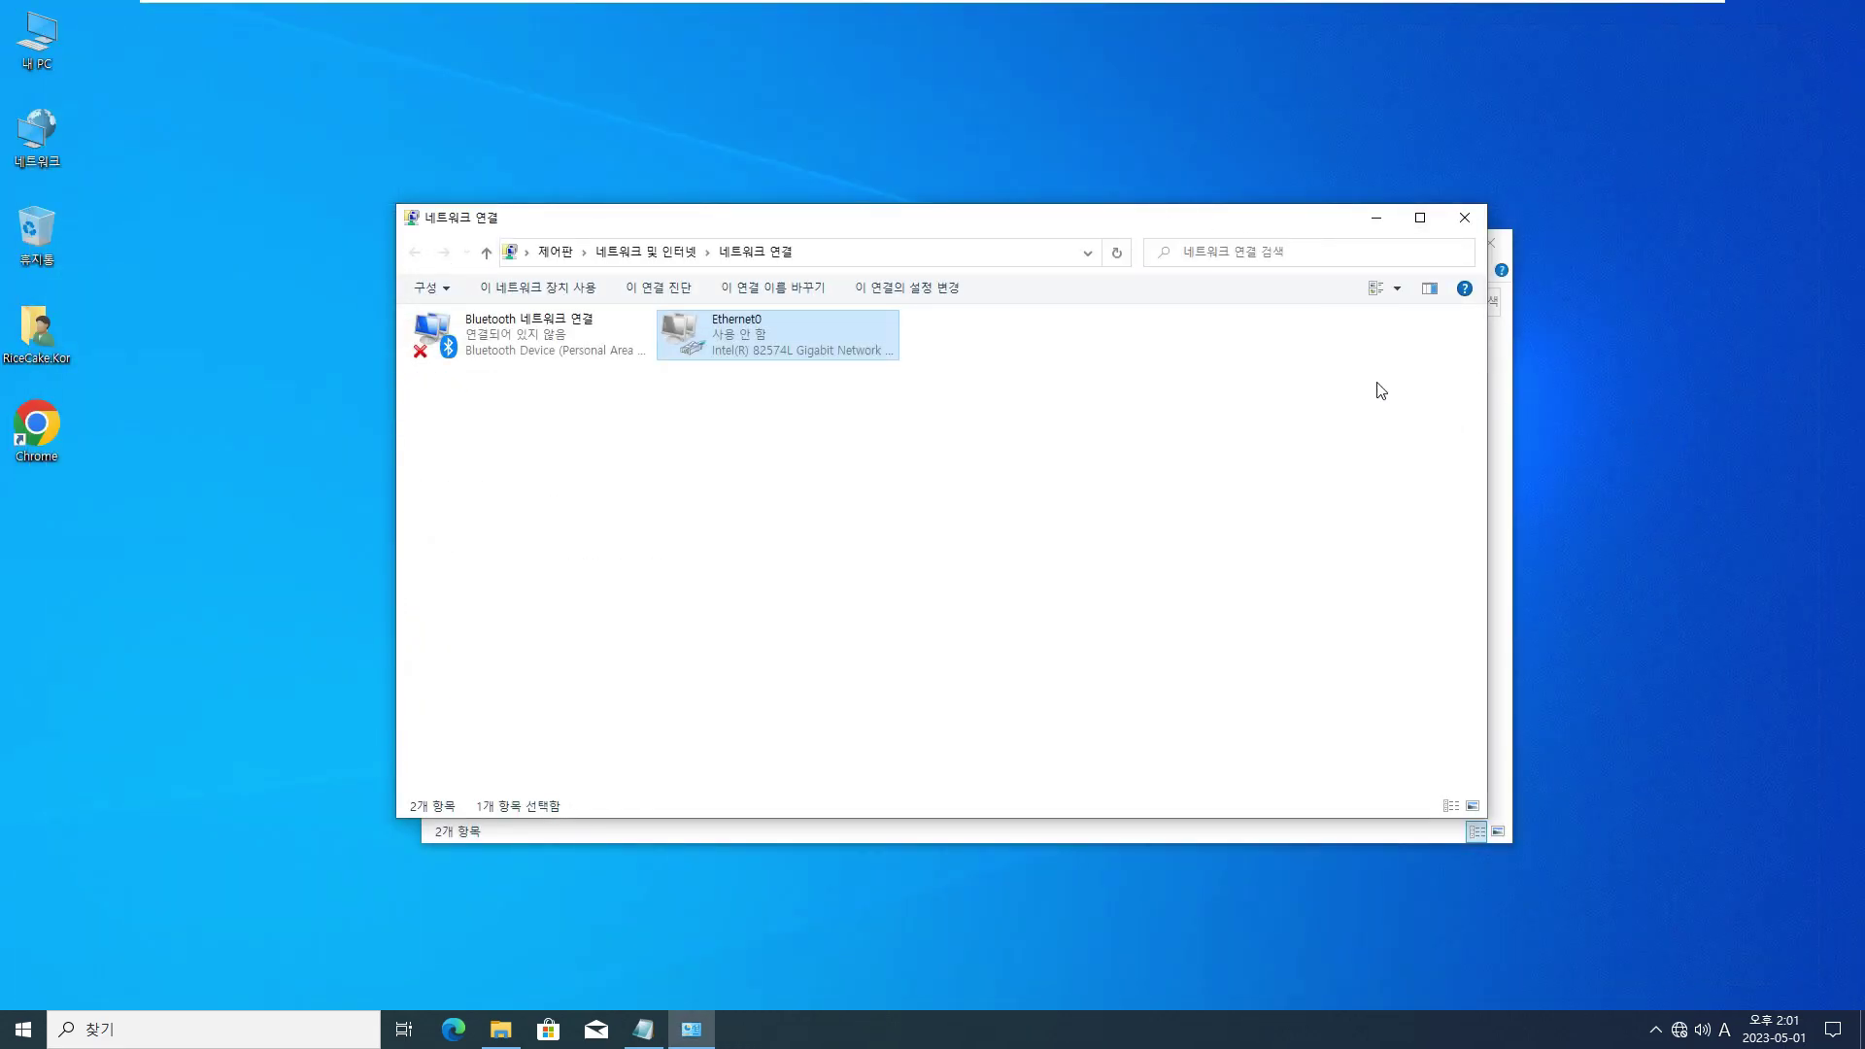
- Run Set-up from the Adobe CS6 folder, getting past SmartScreen and the restart-problem warning
click(1061, 841)
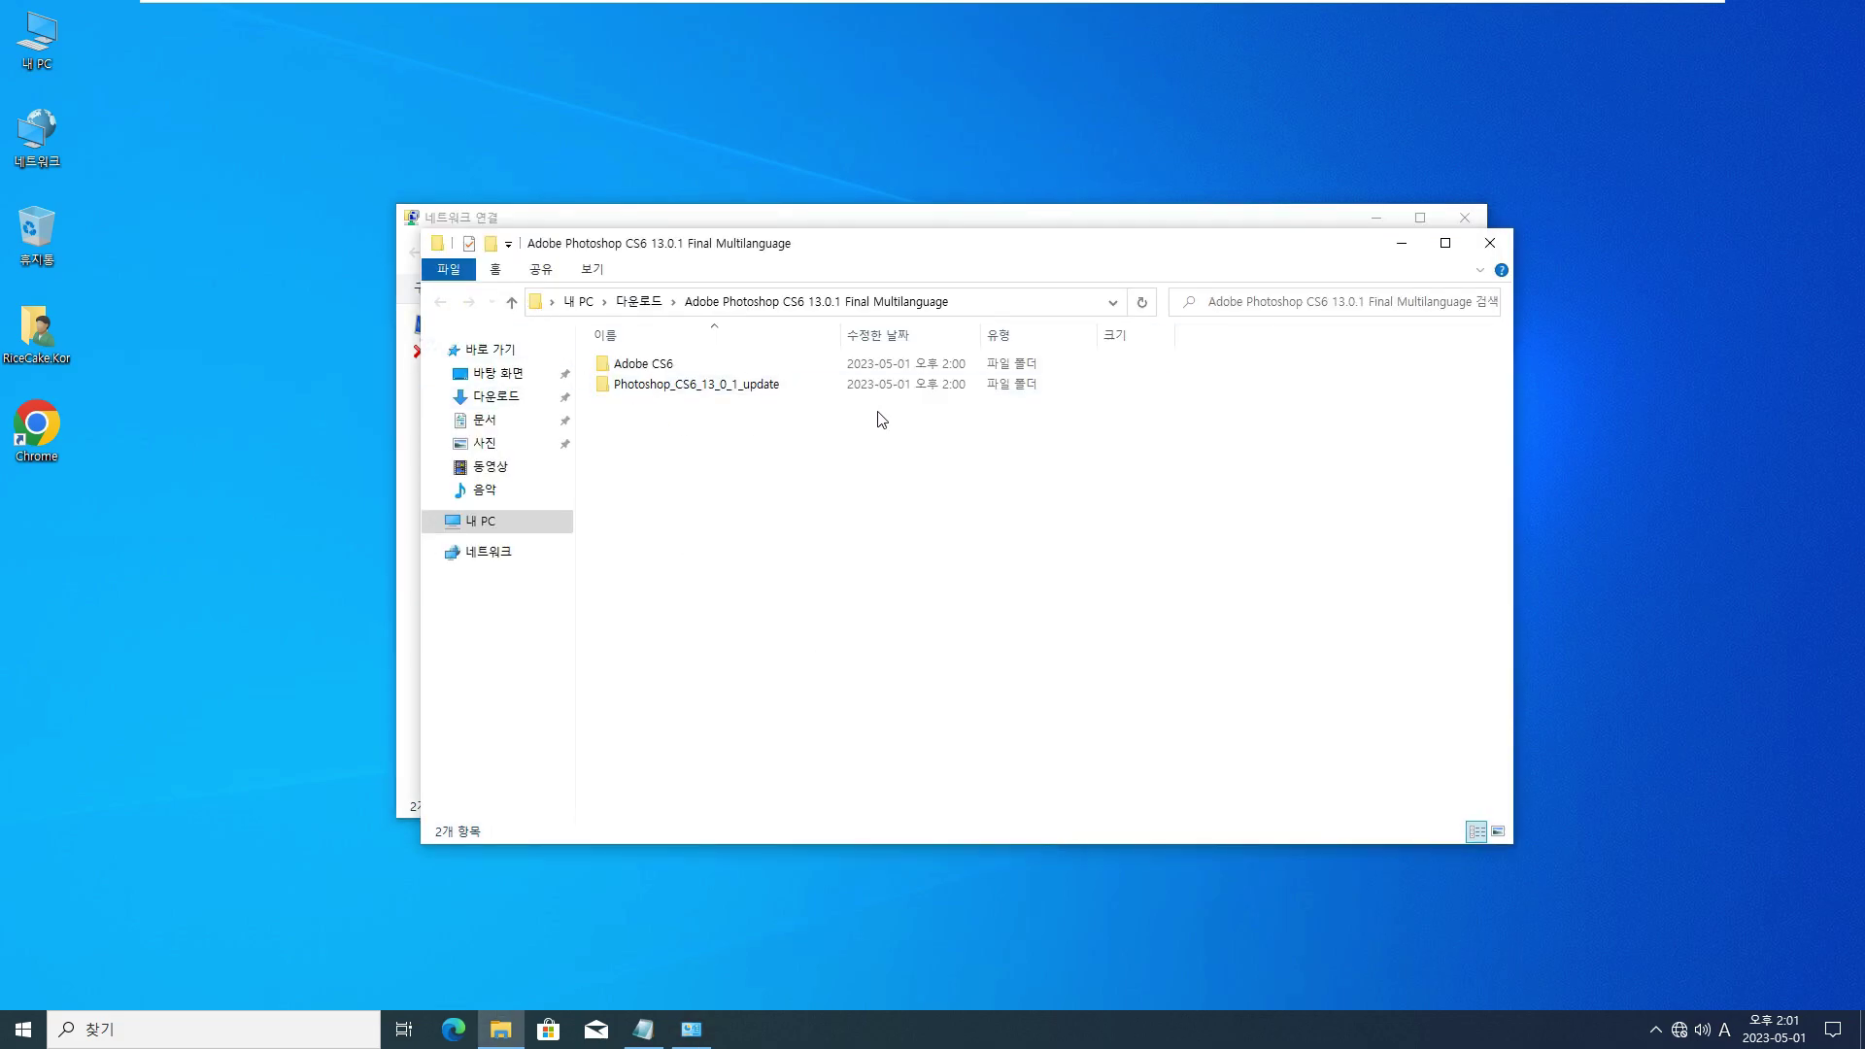
double_click(649, 372)
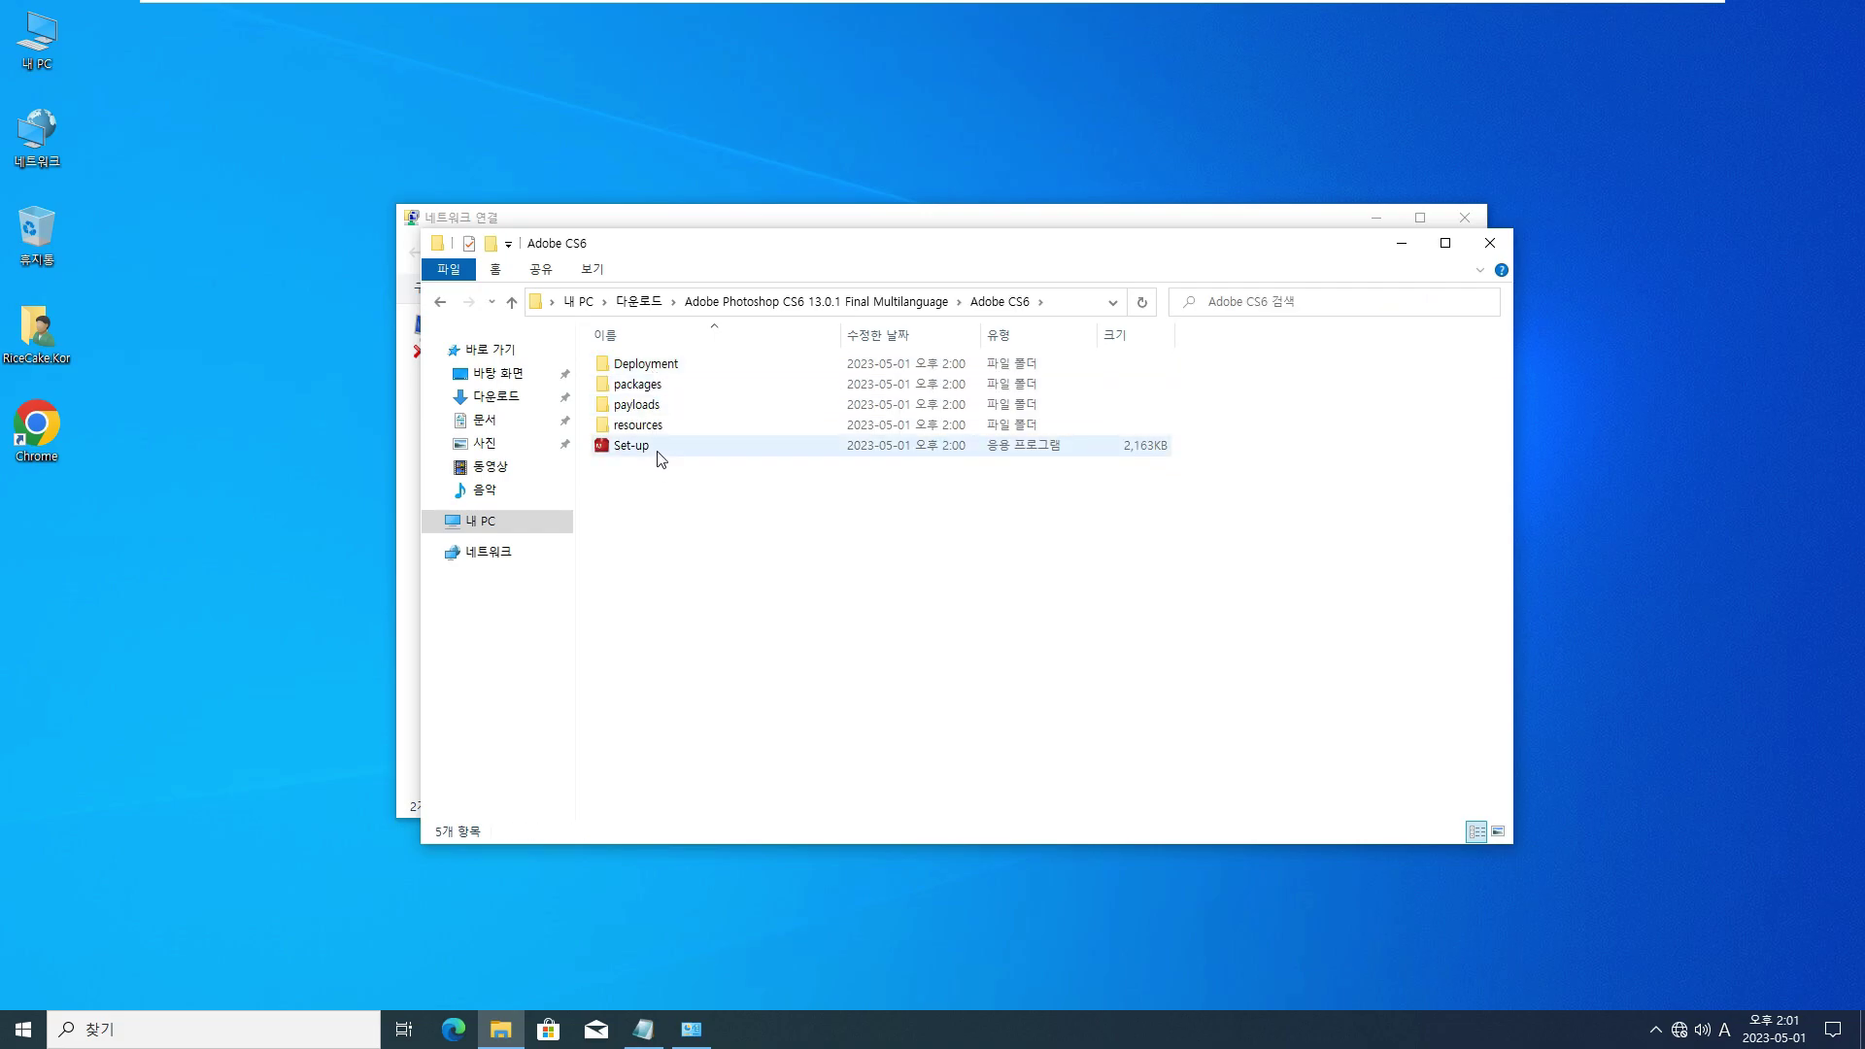
mouse_move(633, 444)
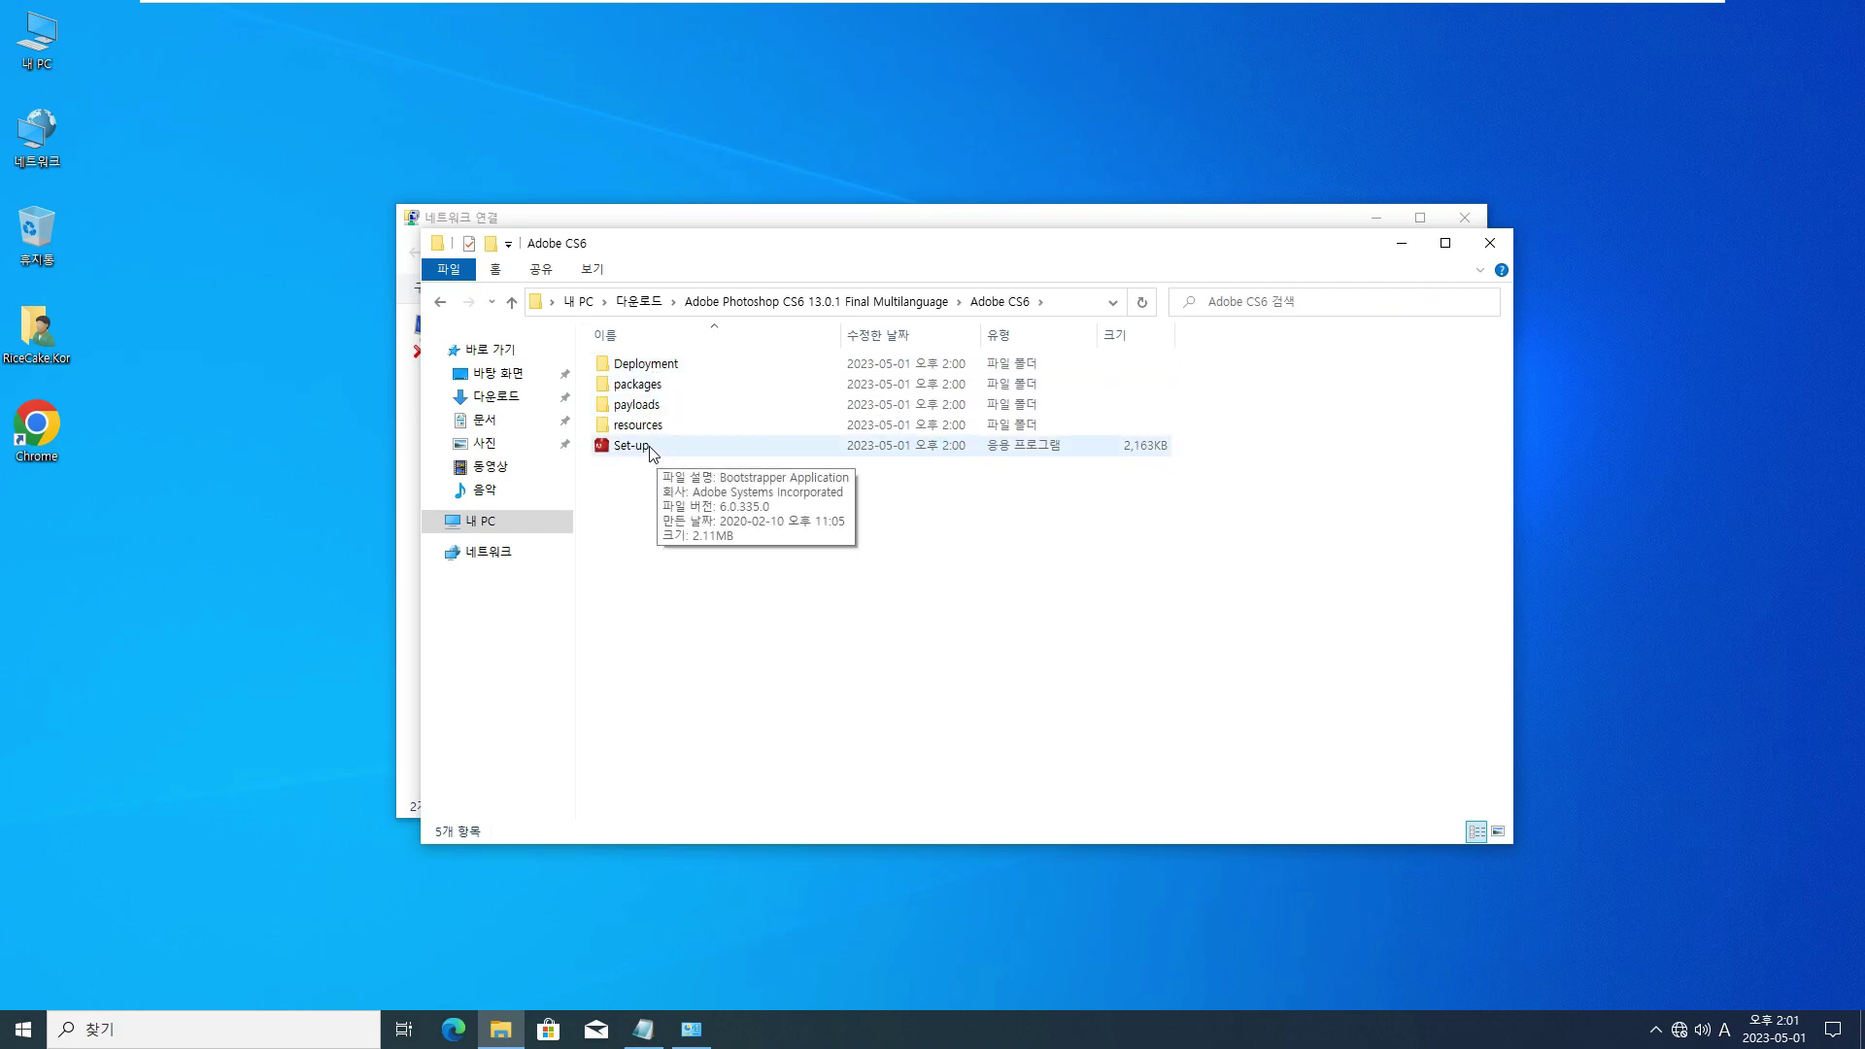
double_click(650, 447)
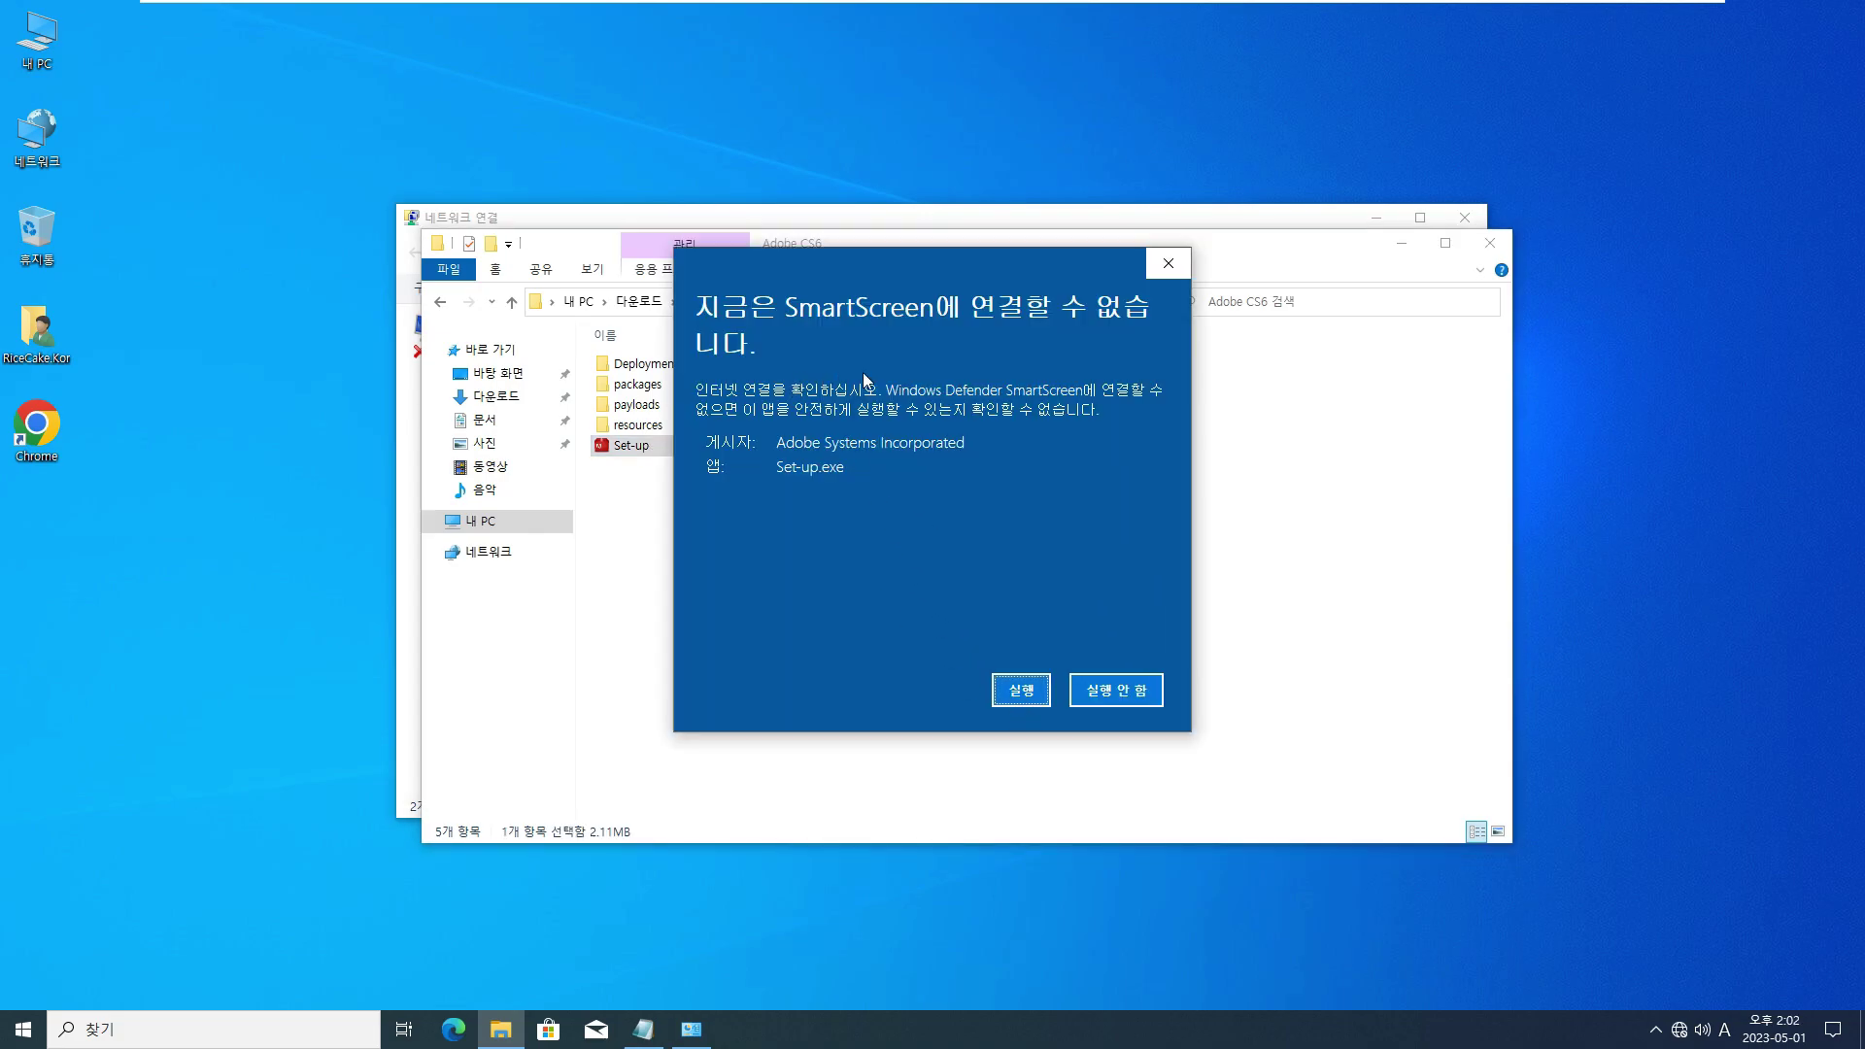
click(1028, 691)
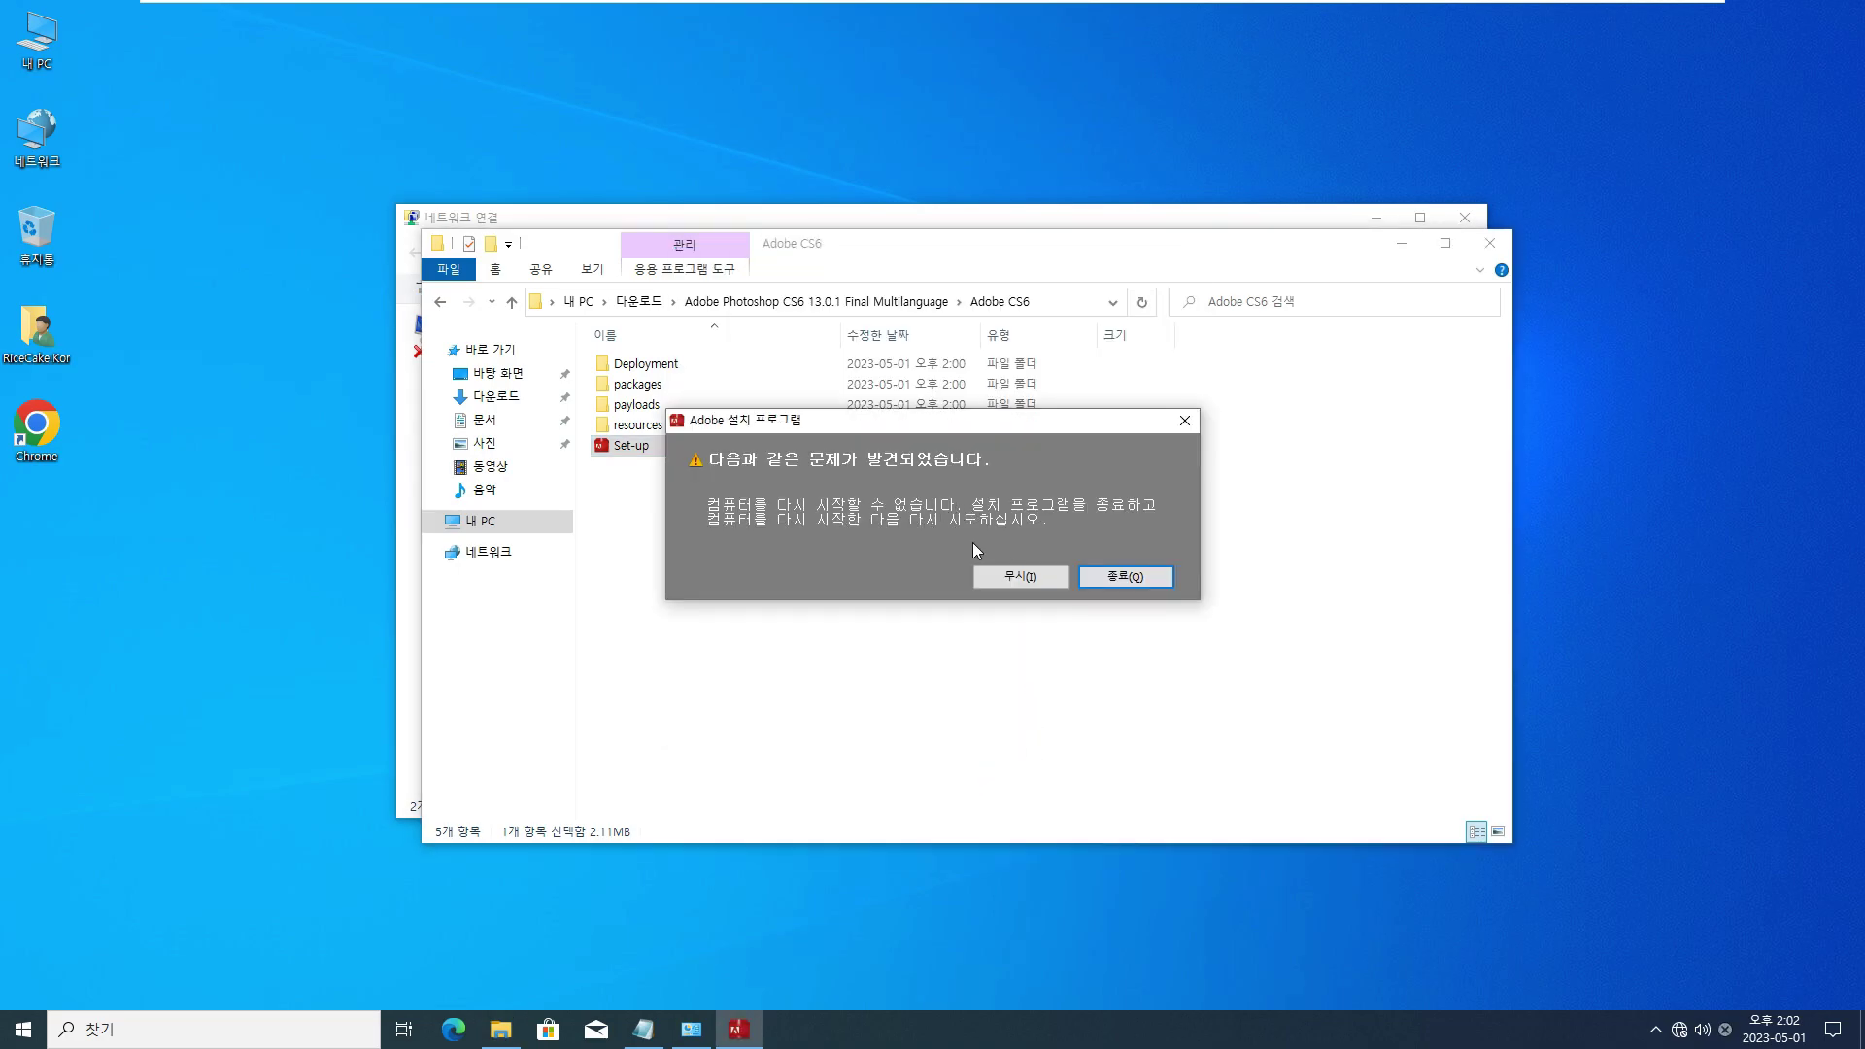
click(1025, 581)
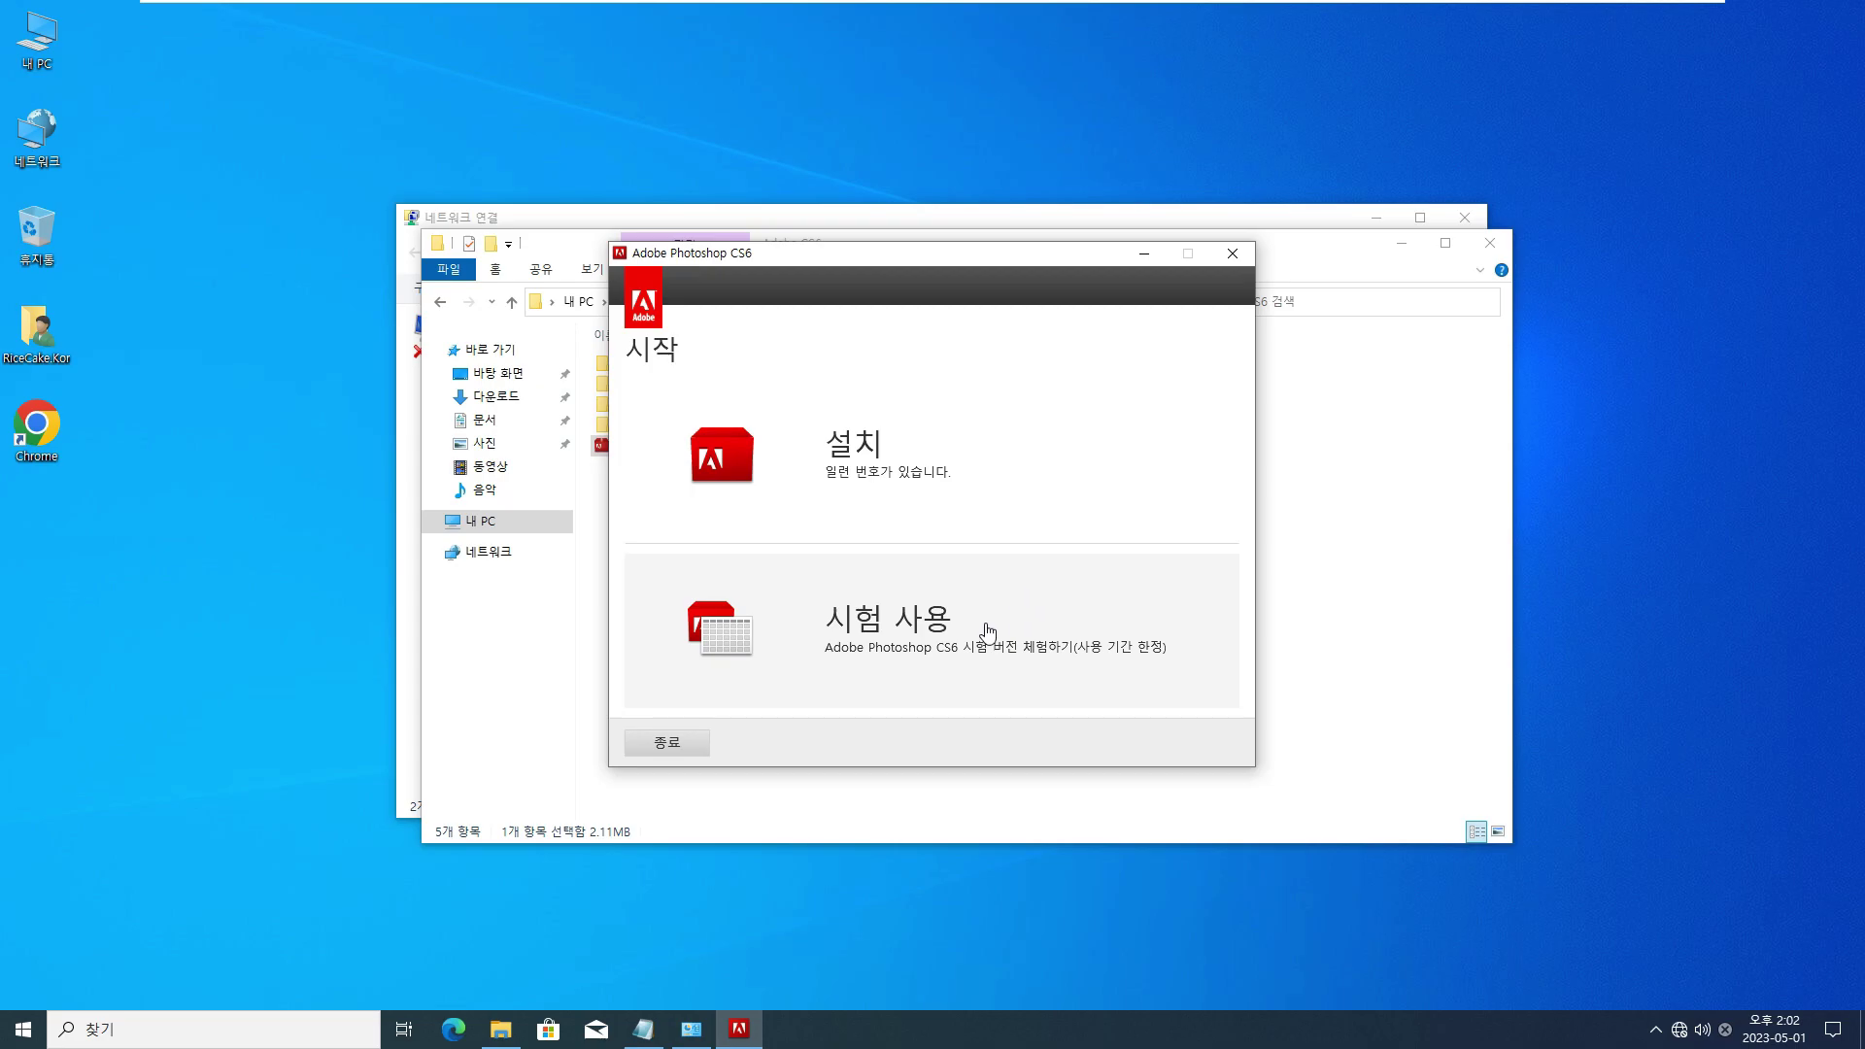
- Accept the license and install the Photoshop CS6 trial, 64 Bit and standard, approving UAC
click(930, 656)
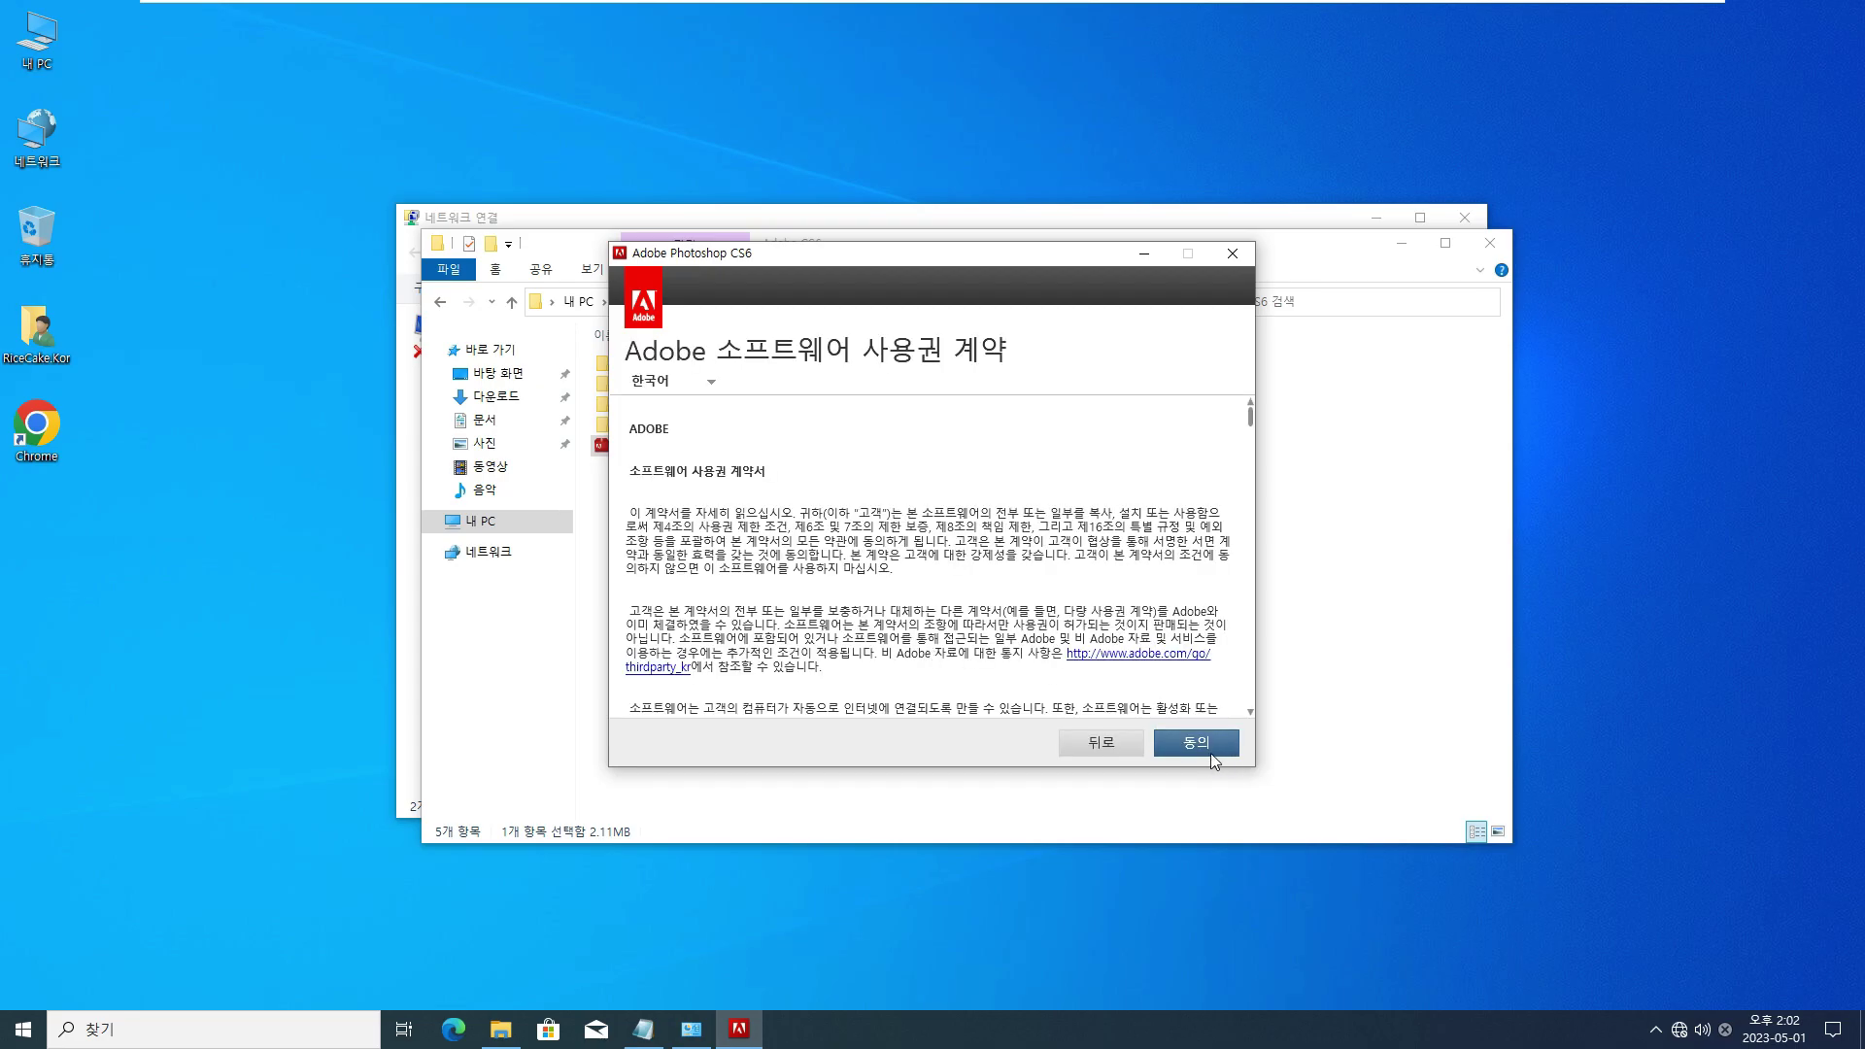
click(1208, 743)
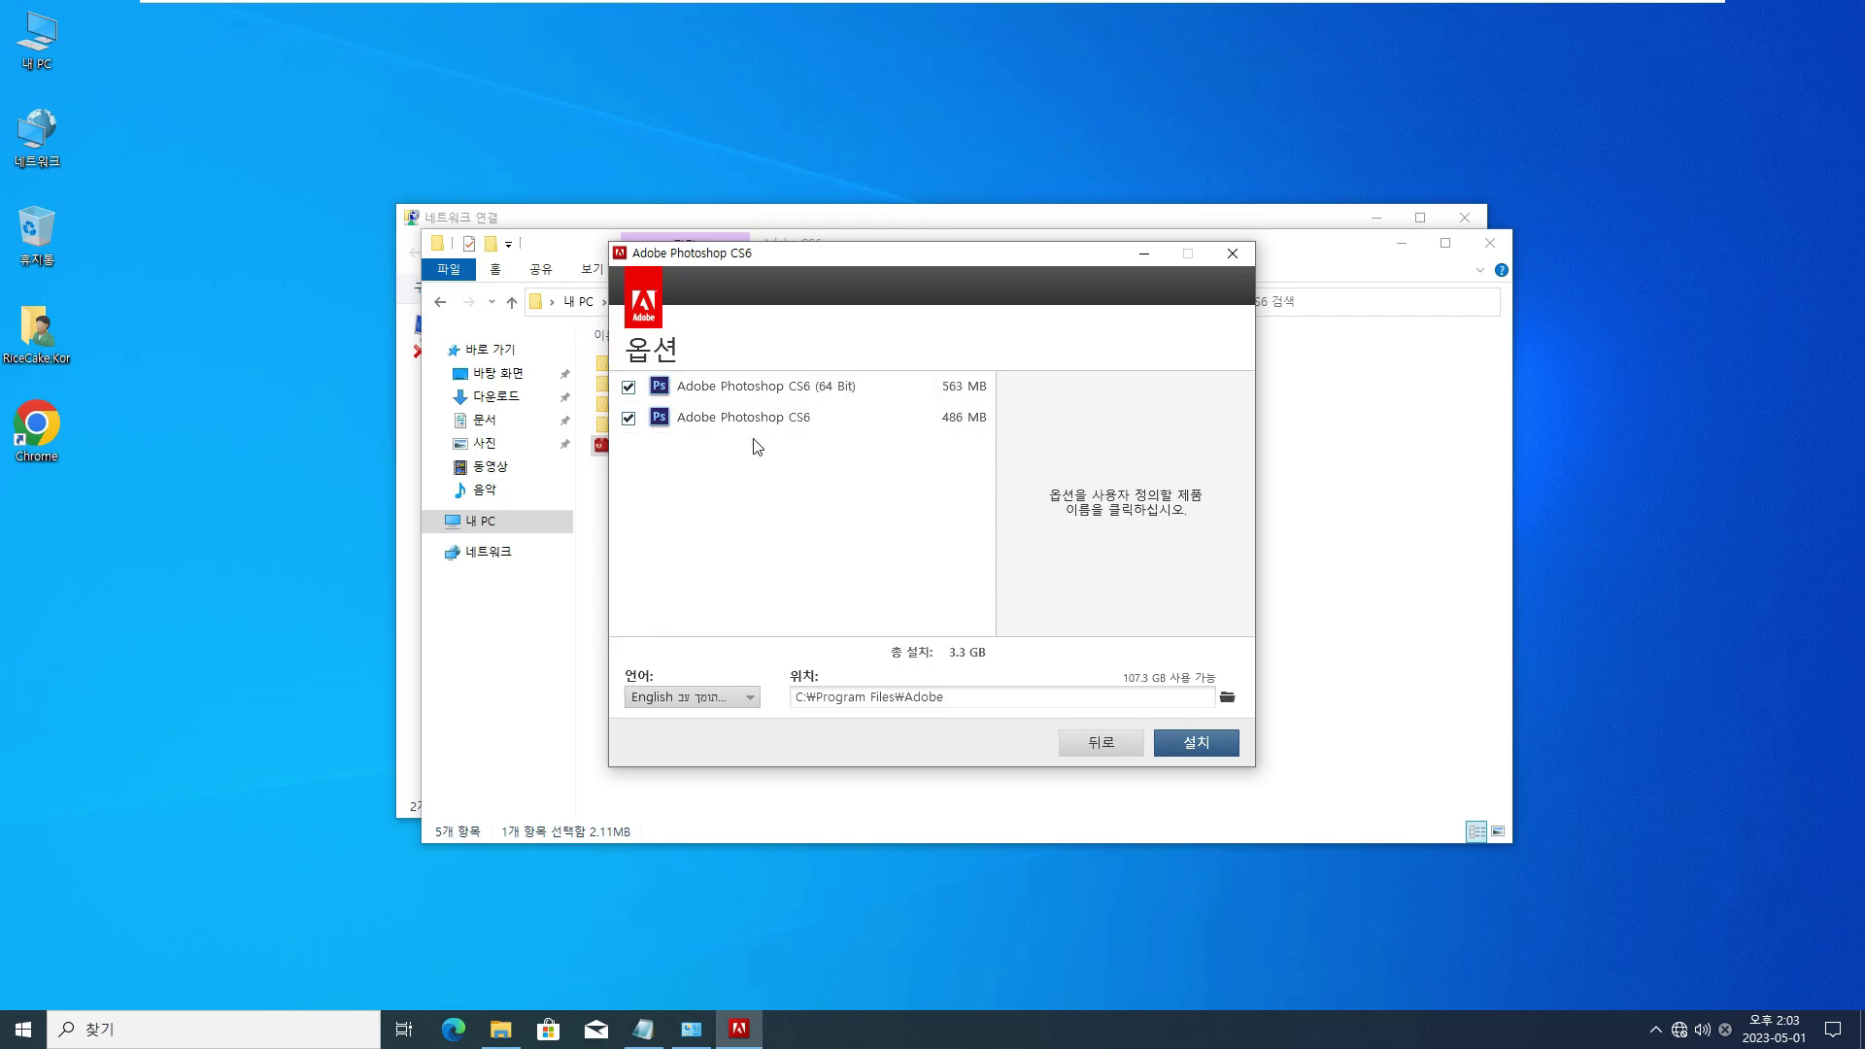
click(1195, 743)
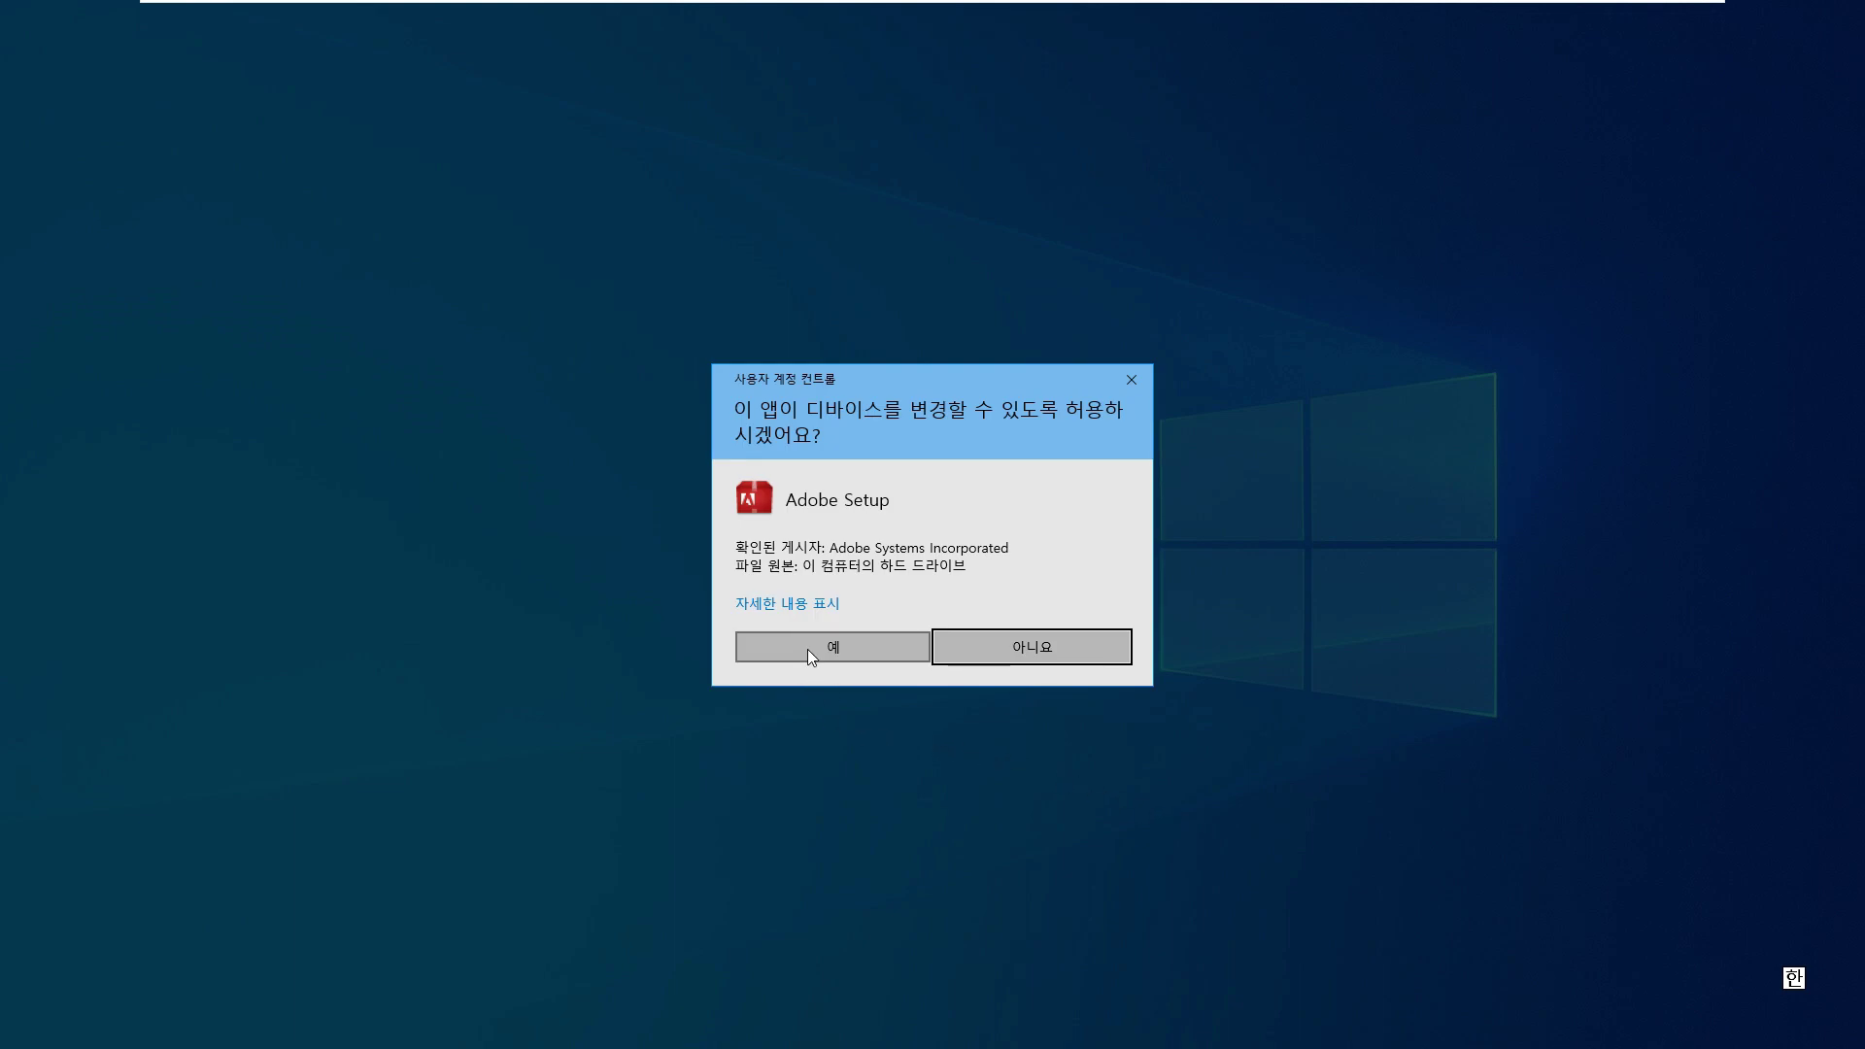
click(833, 649)
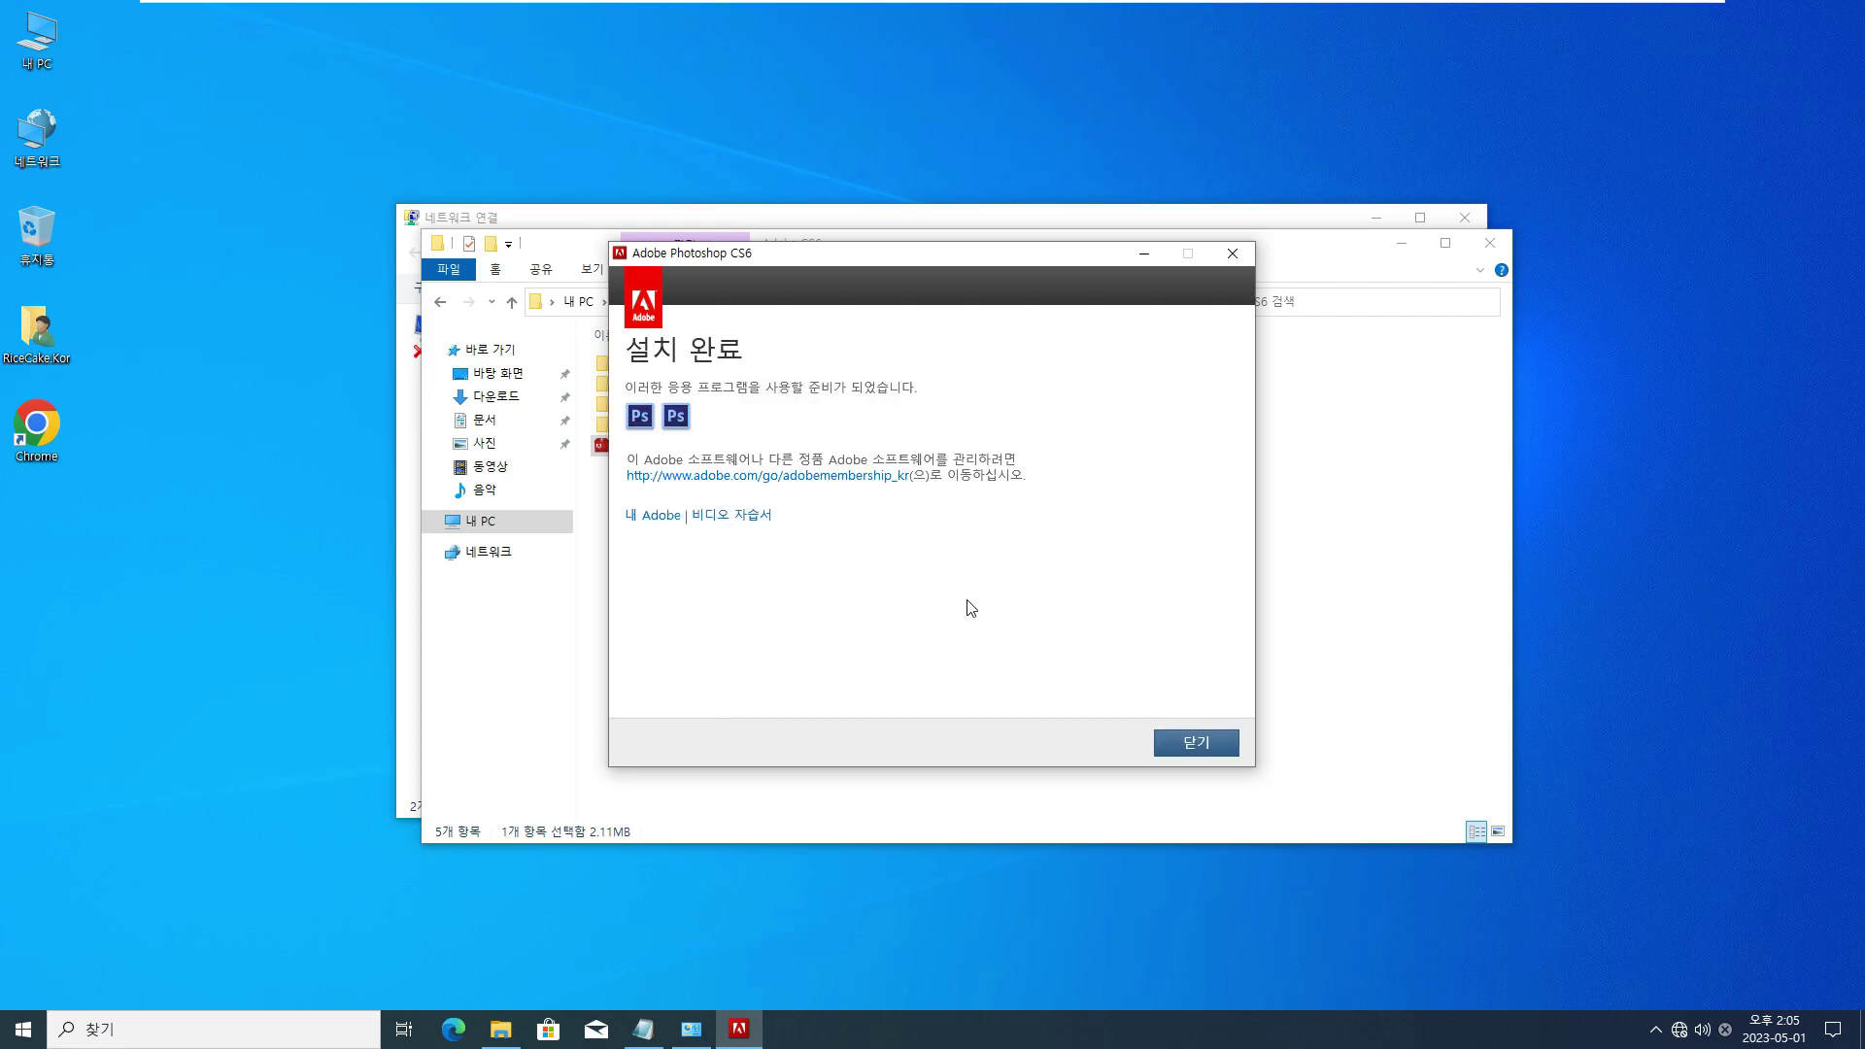
click(1203, 740)
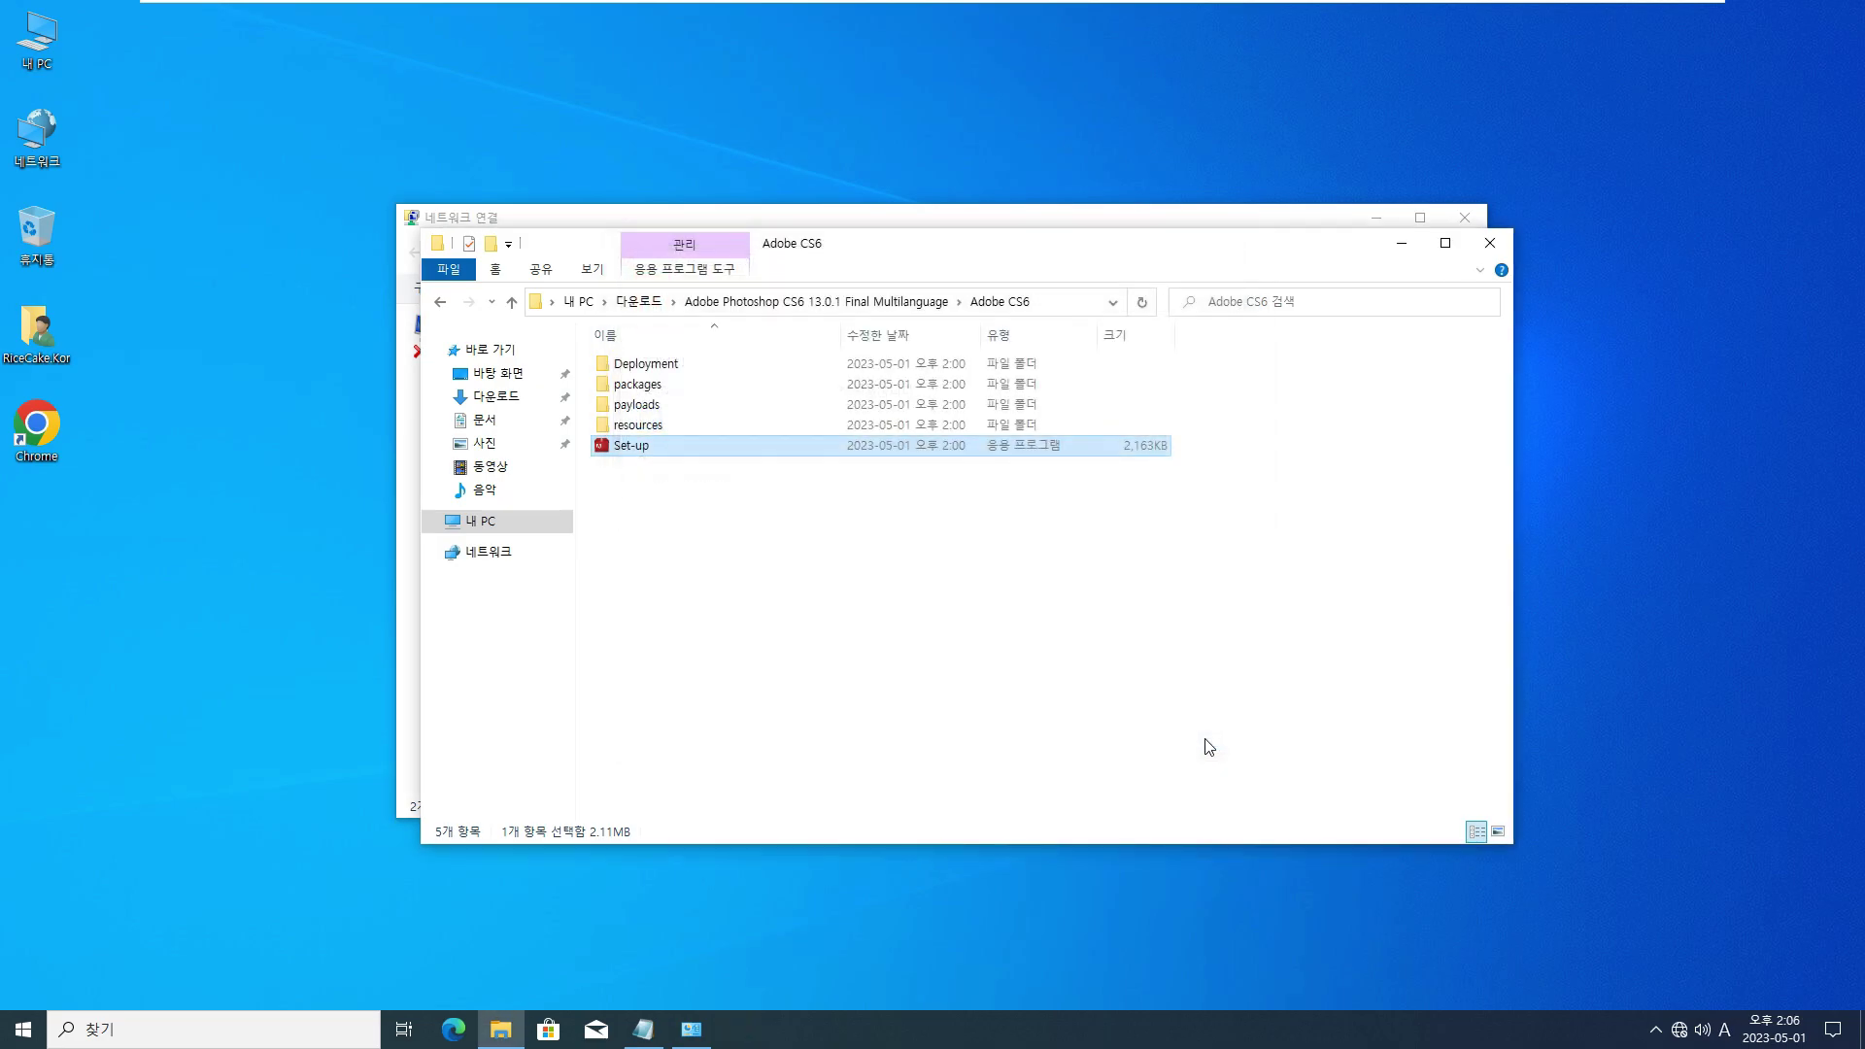
- Launch AdobePatchInstaller from the Photoshop_CS6_13_0_1_update folder in Downloads
click(440, 303)
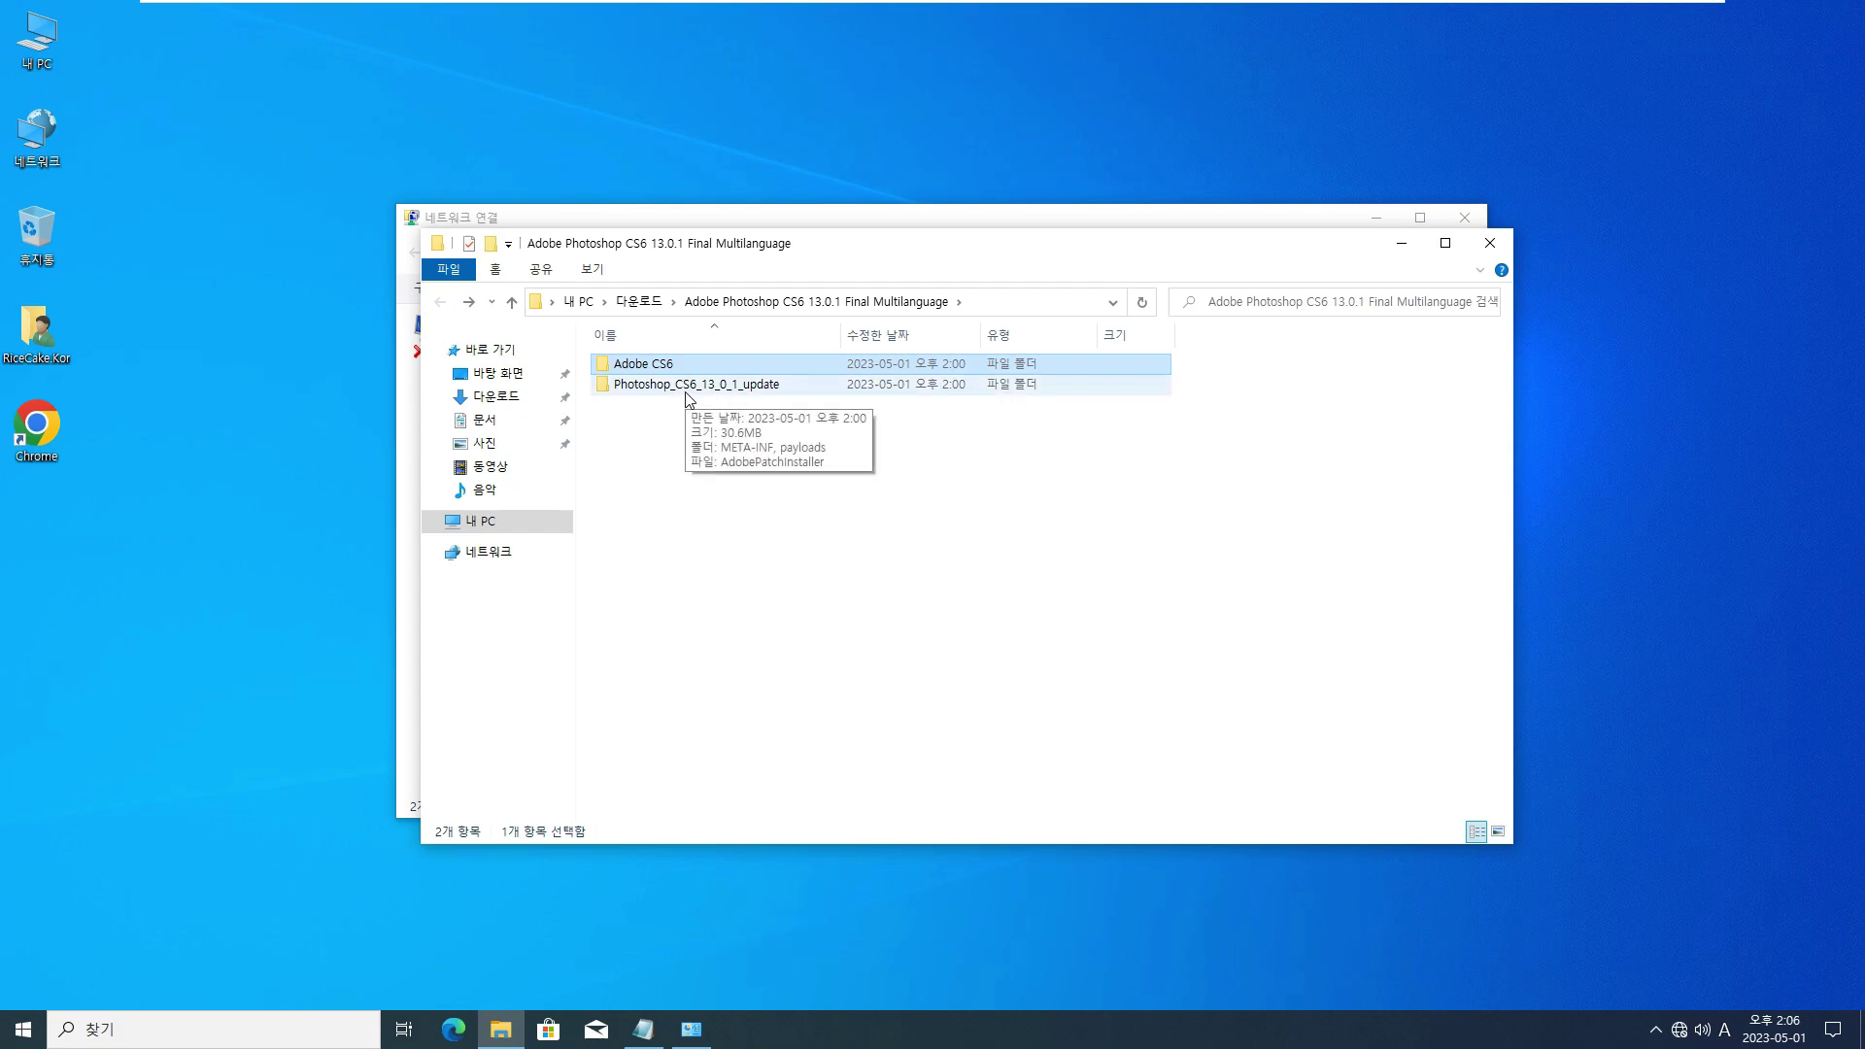
double_click(744, 392)
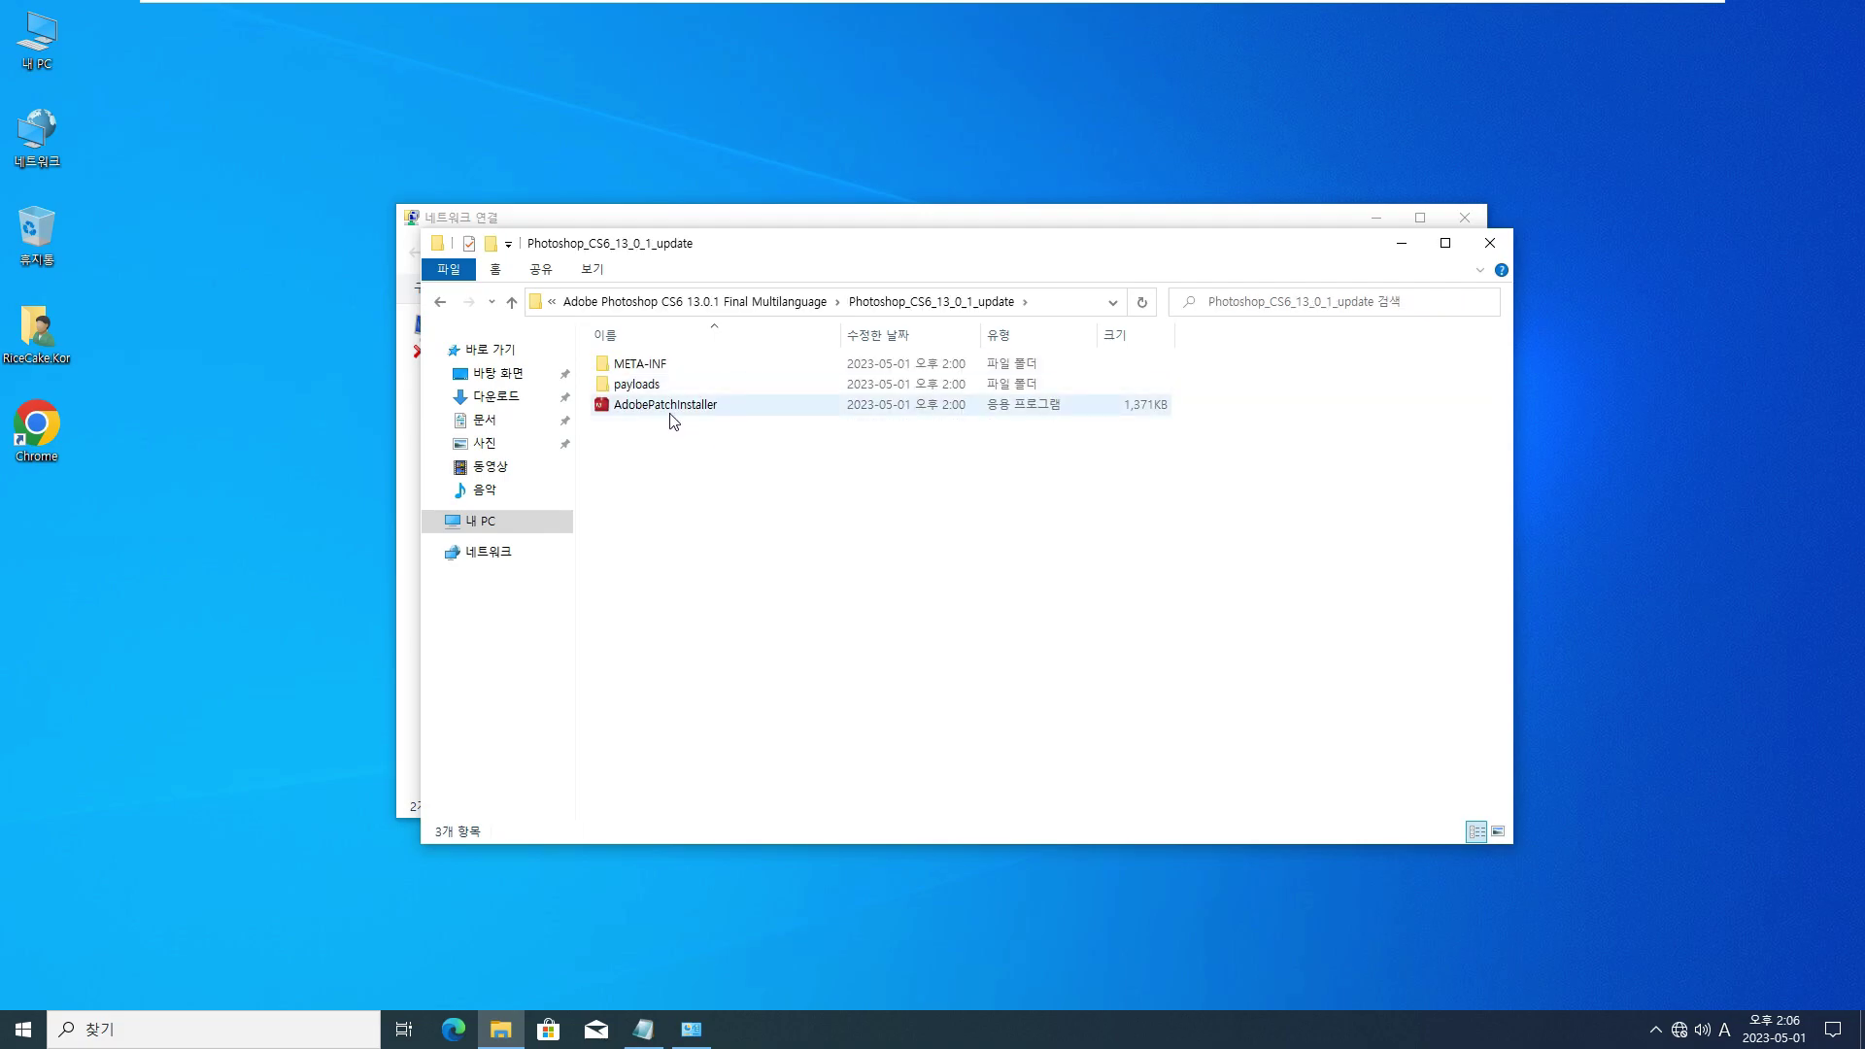
mouse_move(673, 410)
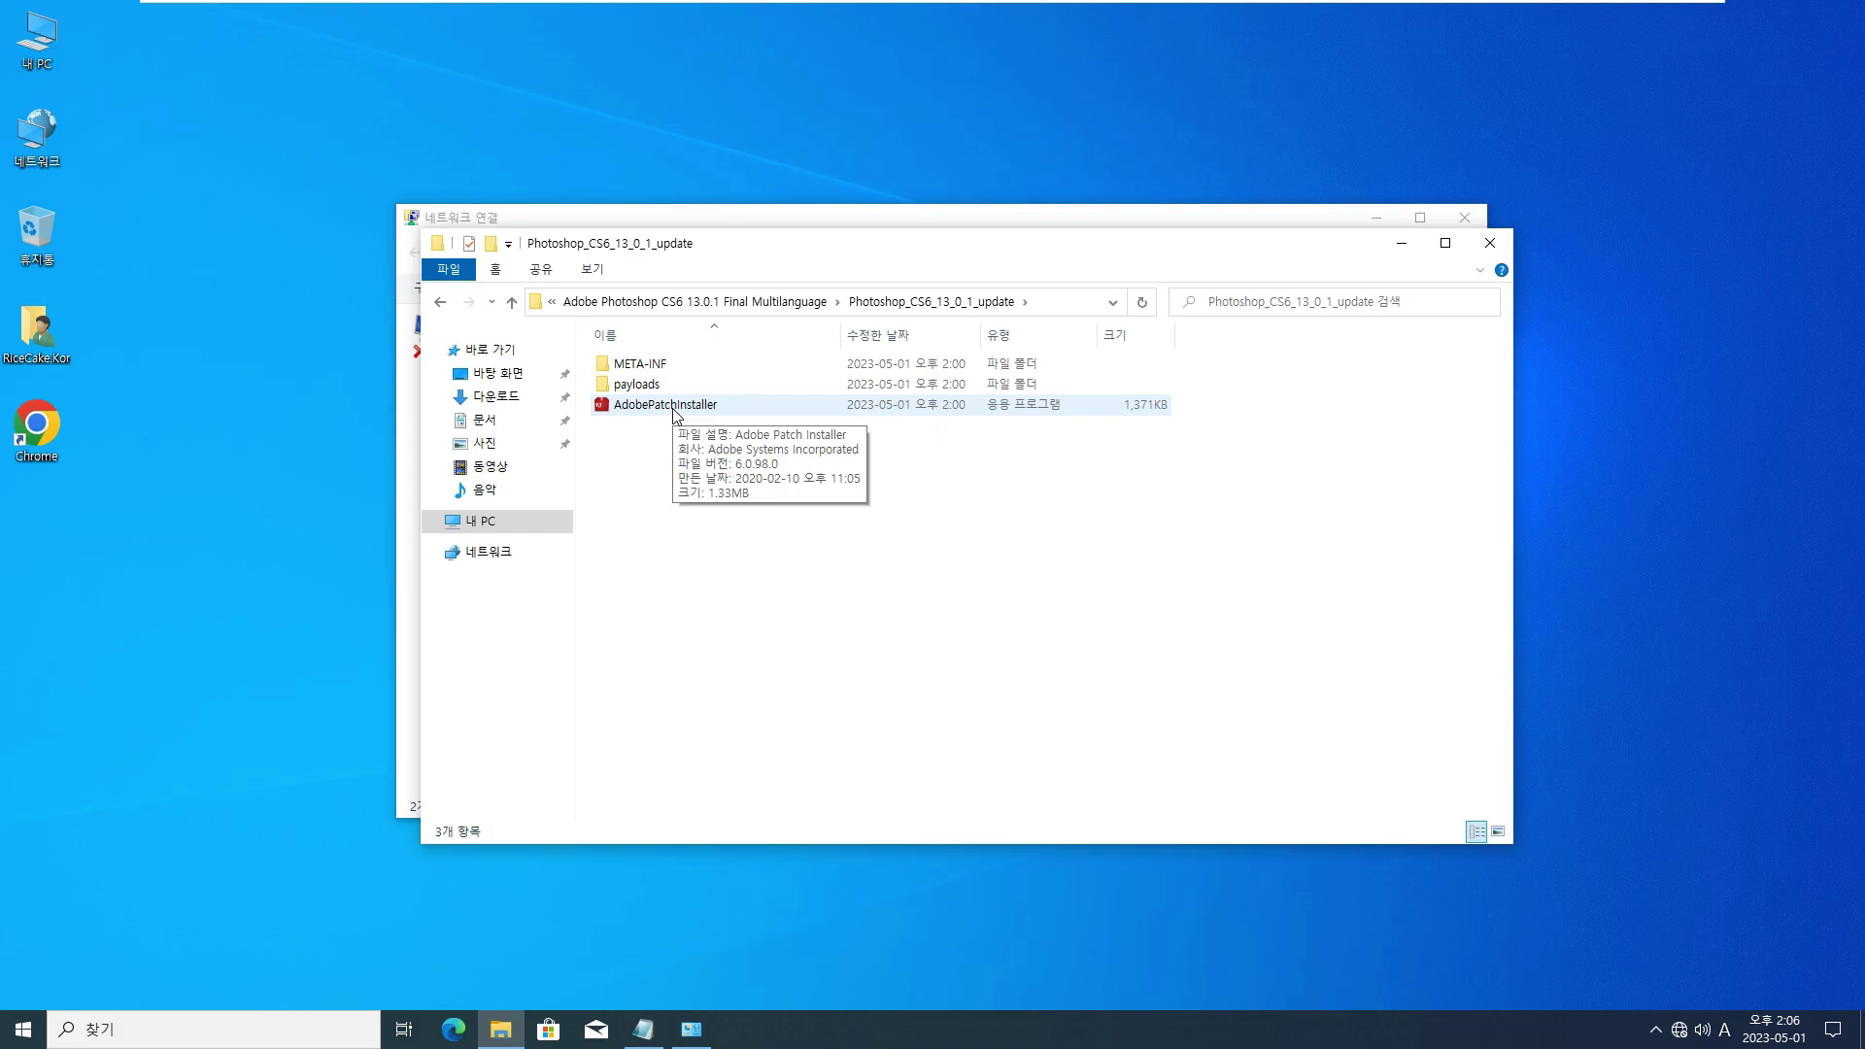
double_click(677, 406)
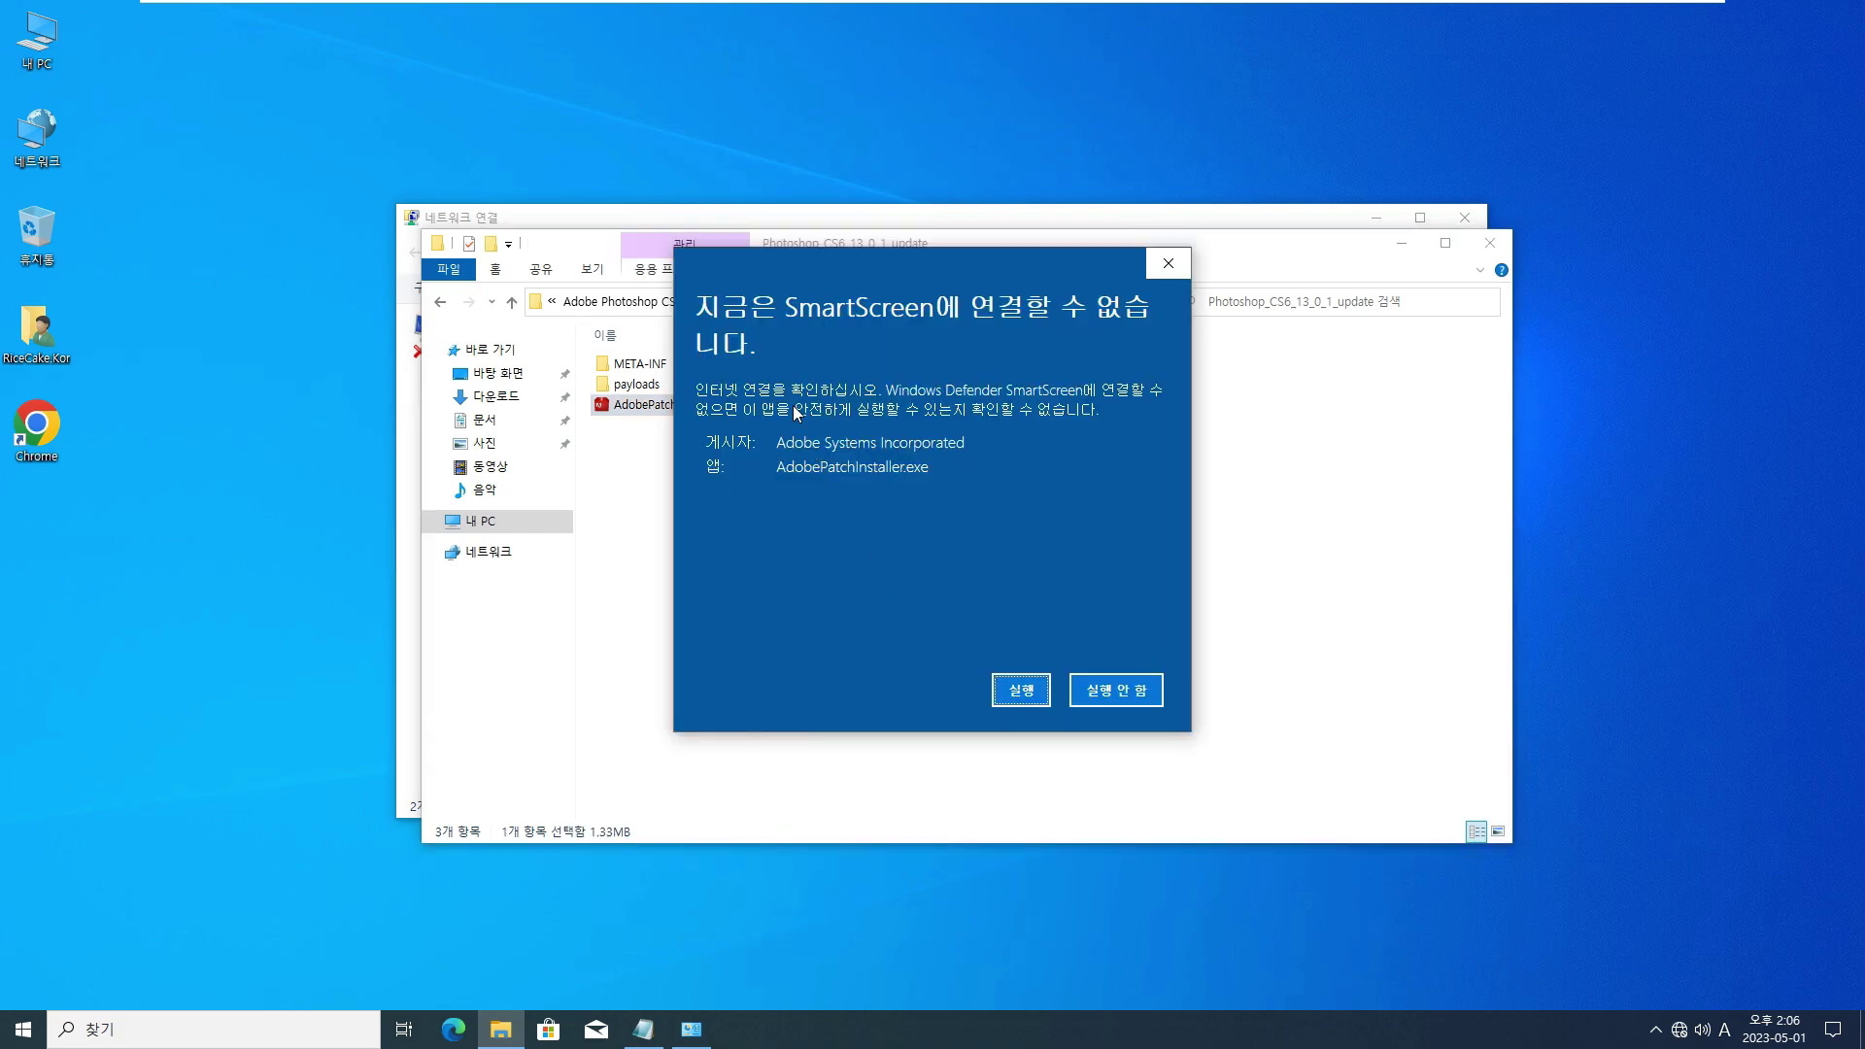
- Apply the 13.0.1 patch past SmartScreen and UAC, then close the notice and update folder
click(1020, 692)
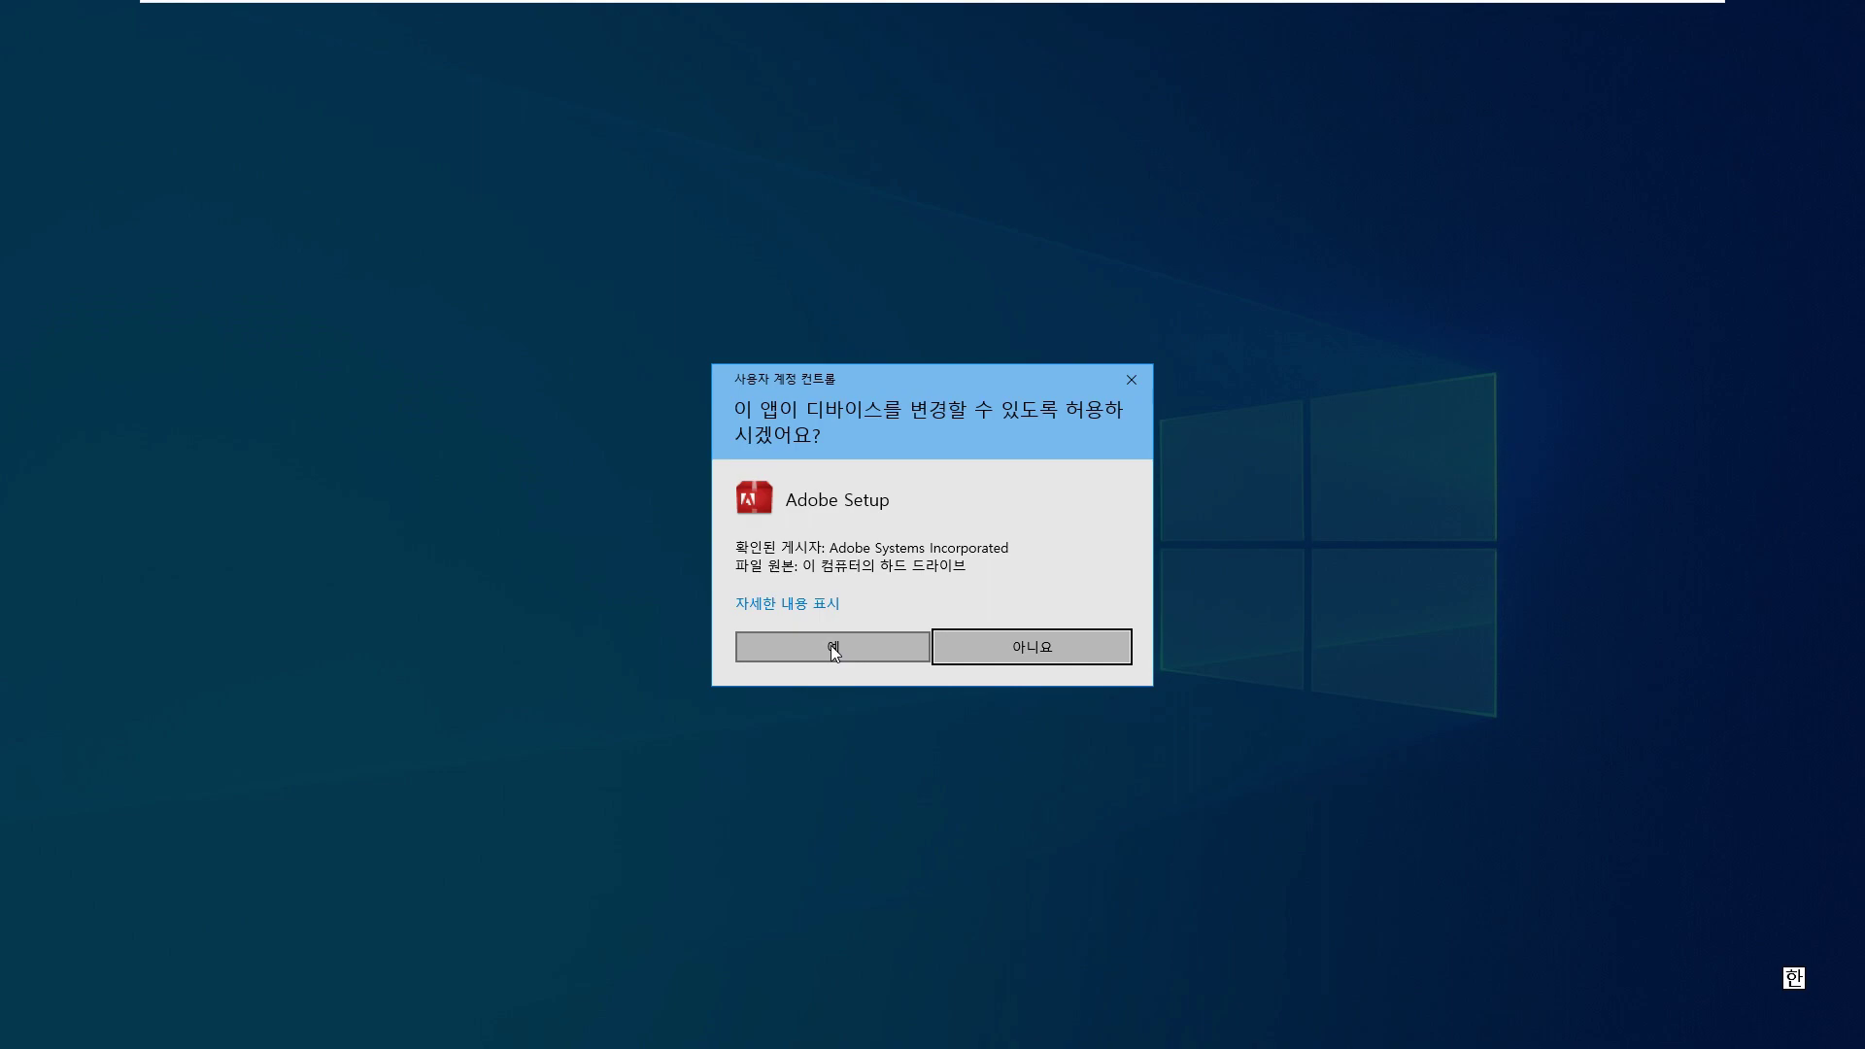
click(832, 646)
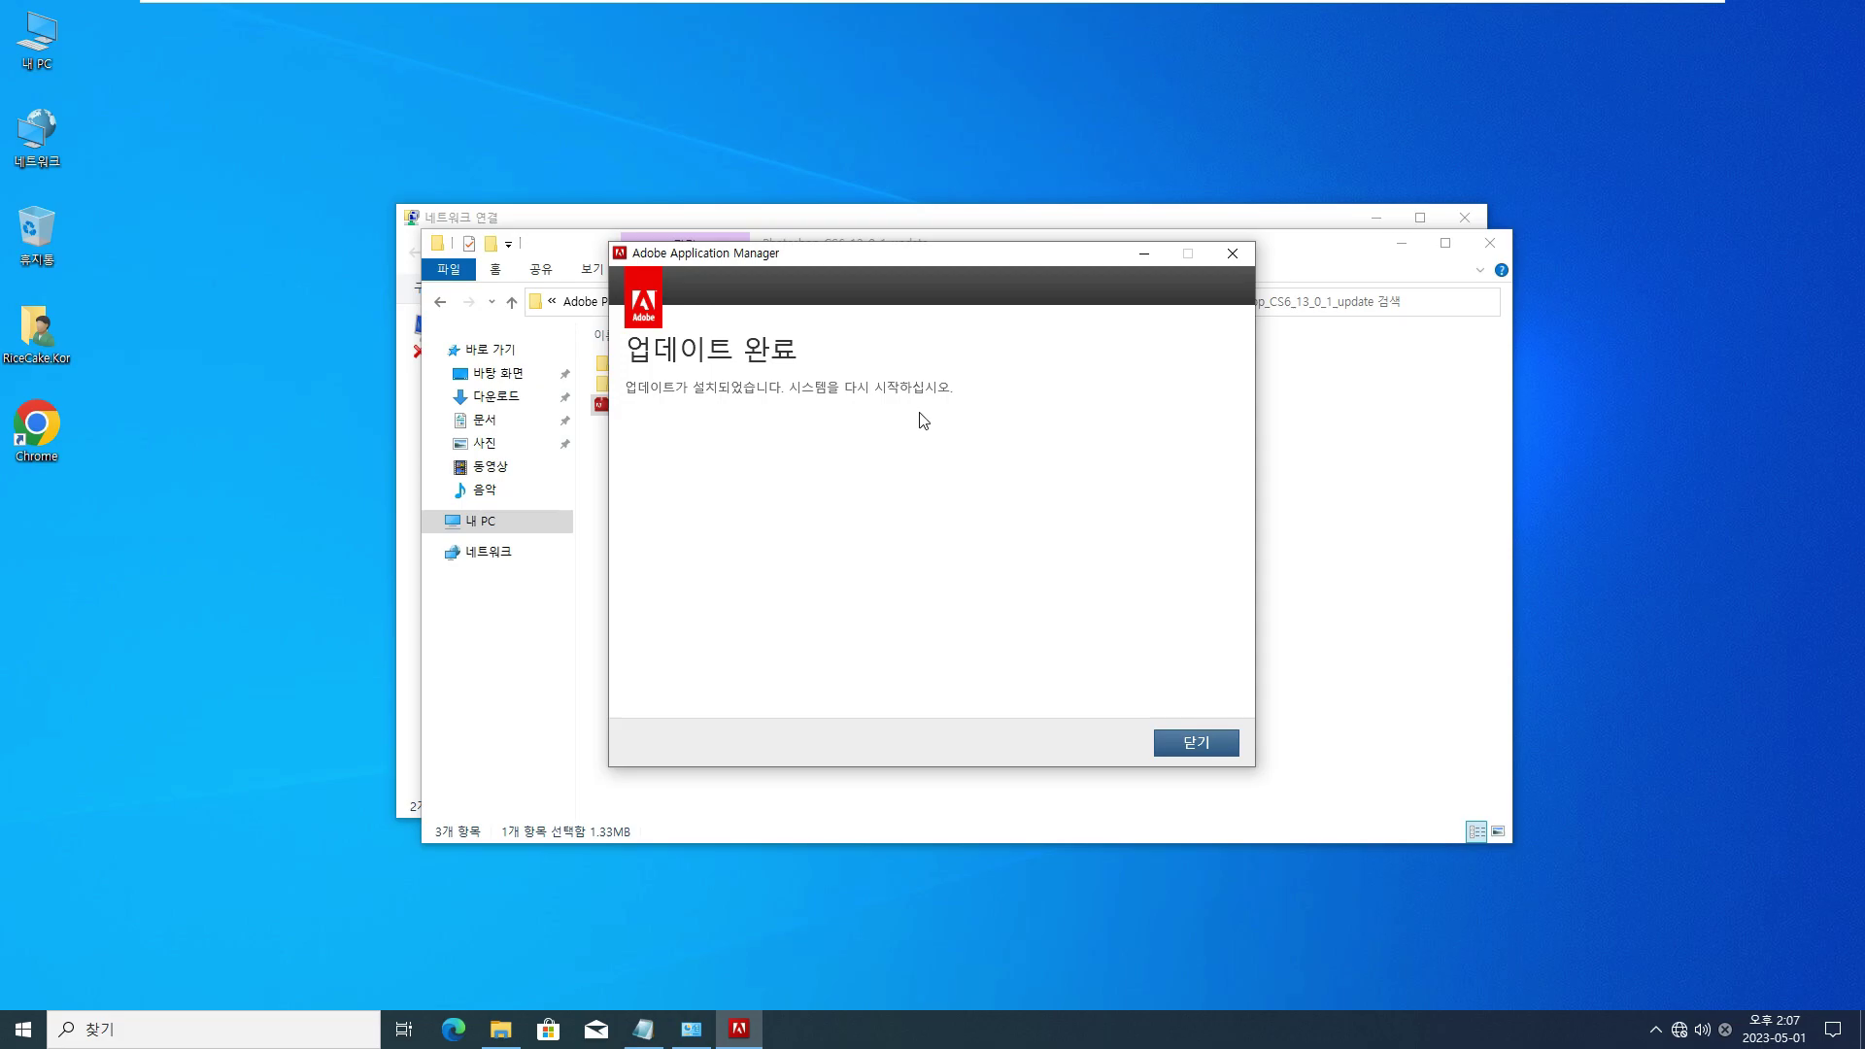
click(1196, 742)
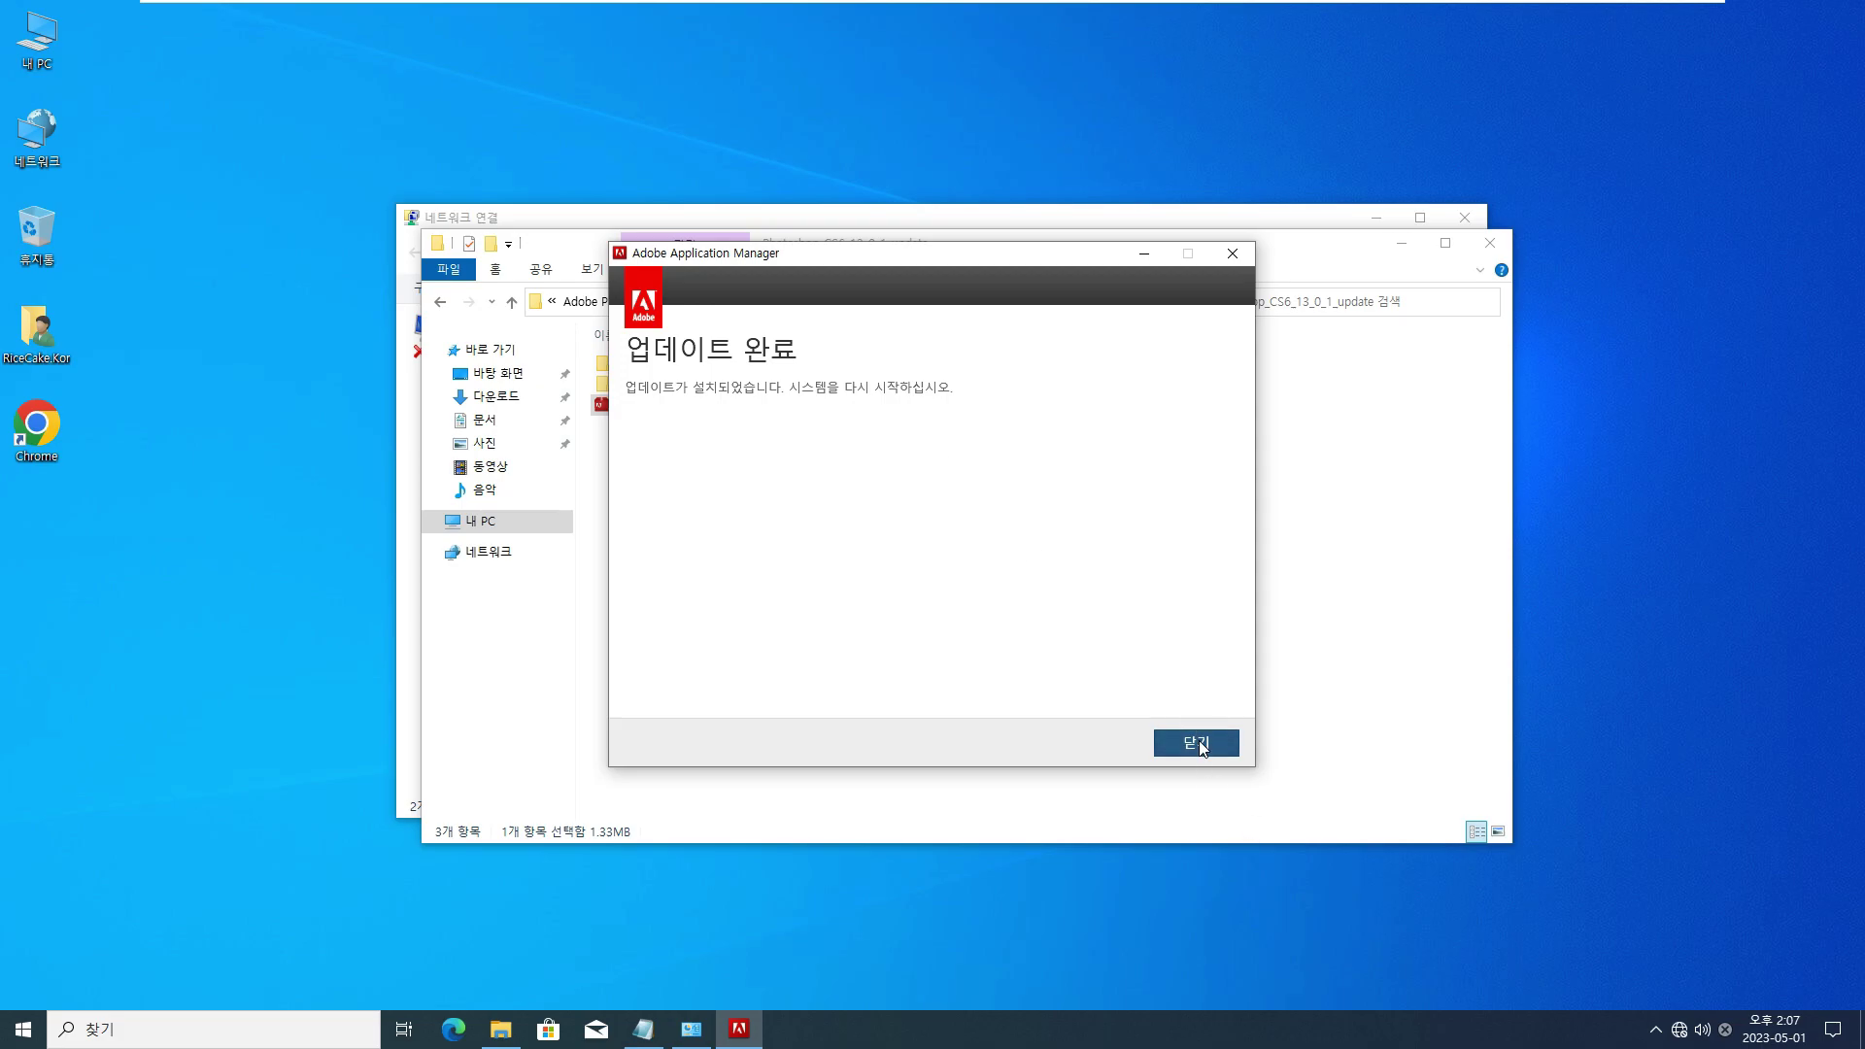
click(1488, 245)
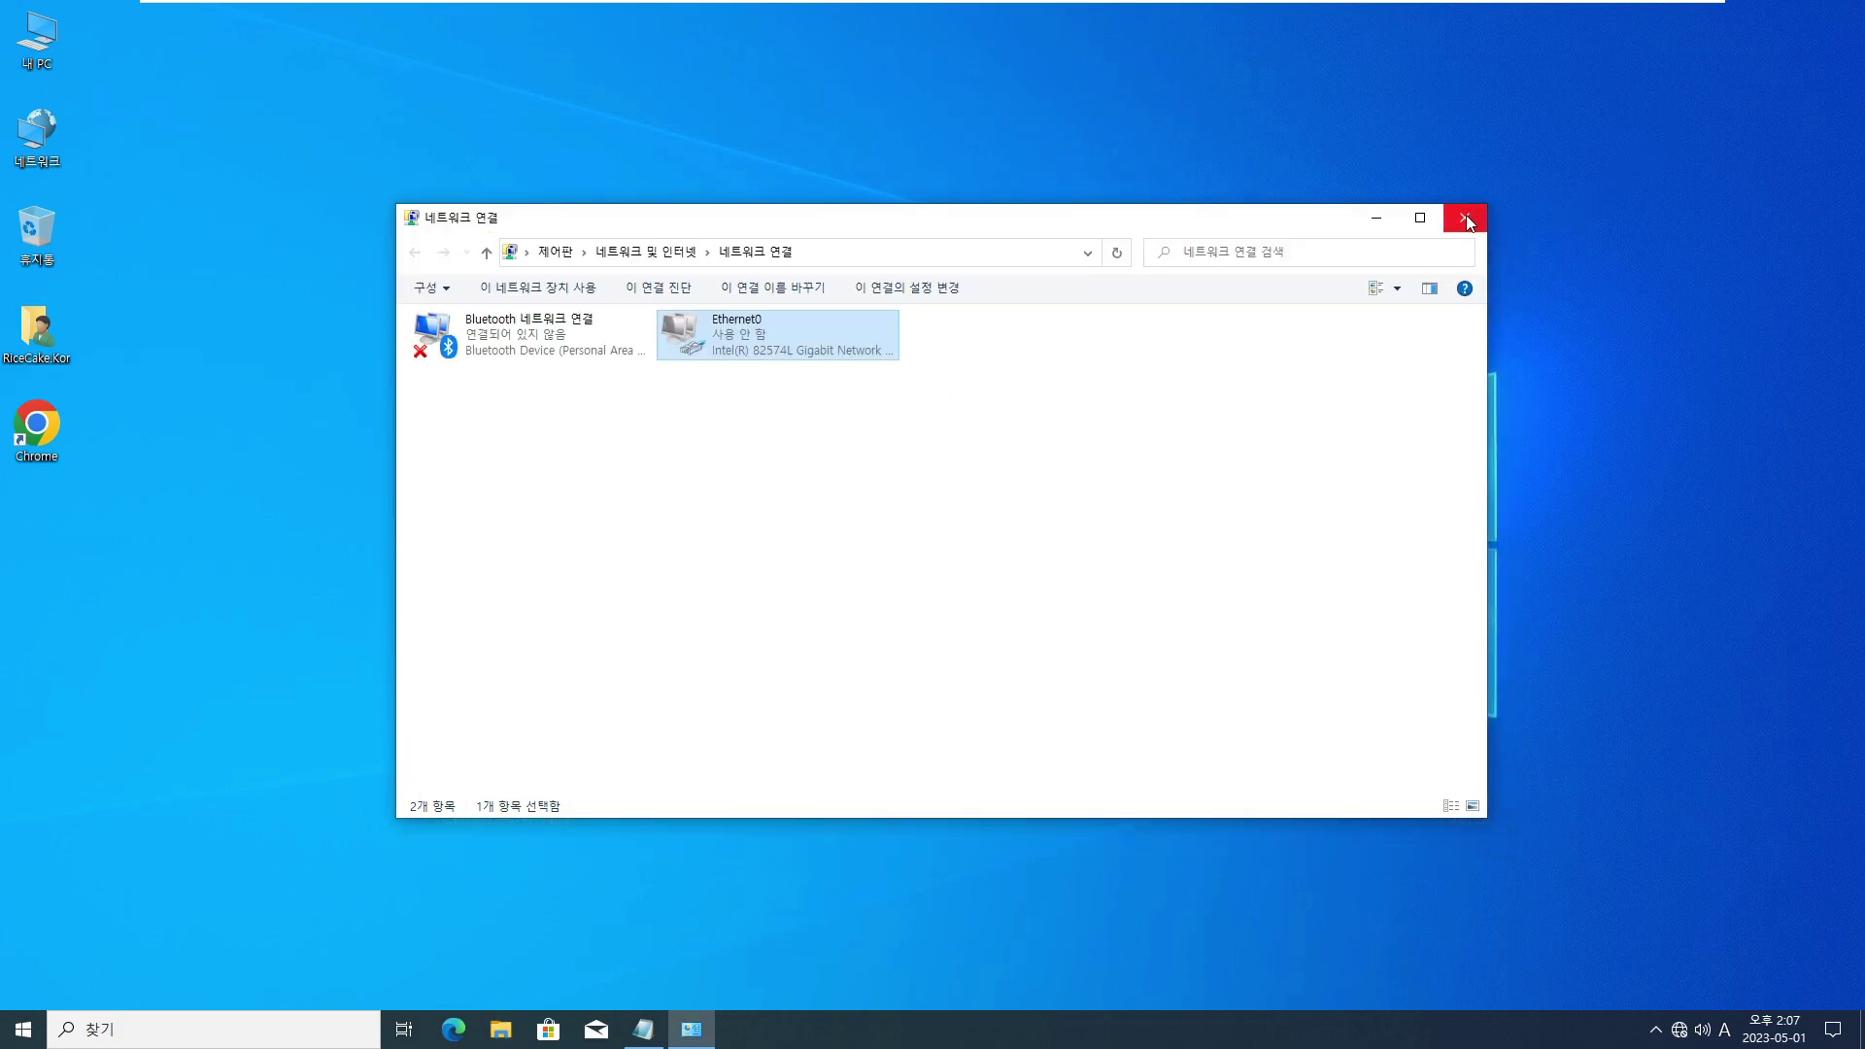
- Close the network connections window and launch Photoshop CS6 from the Start menu's recently added apps
click(1467, 216)
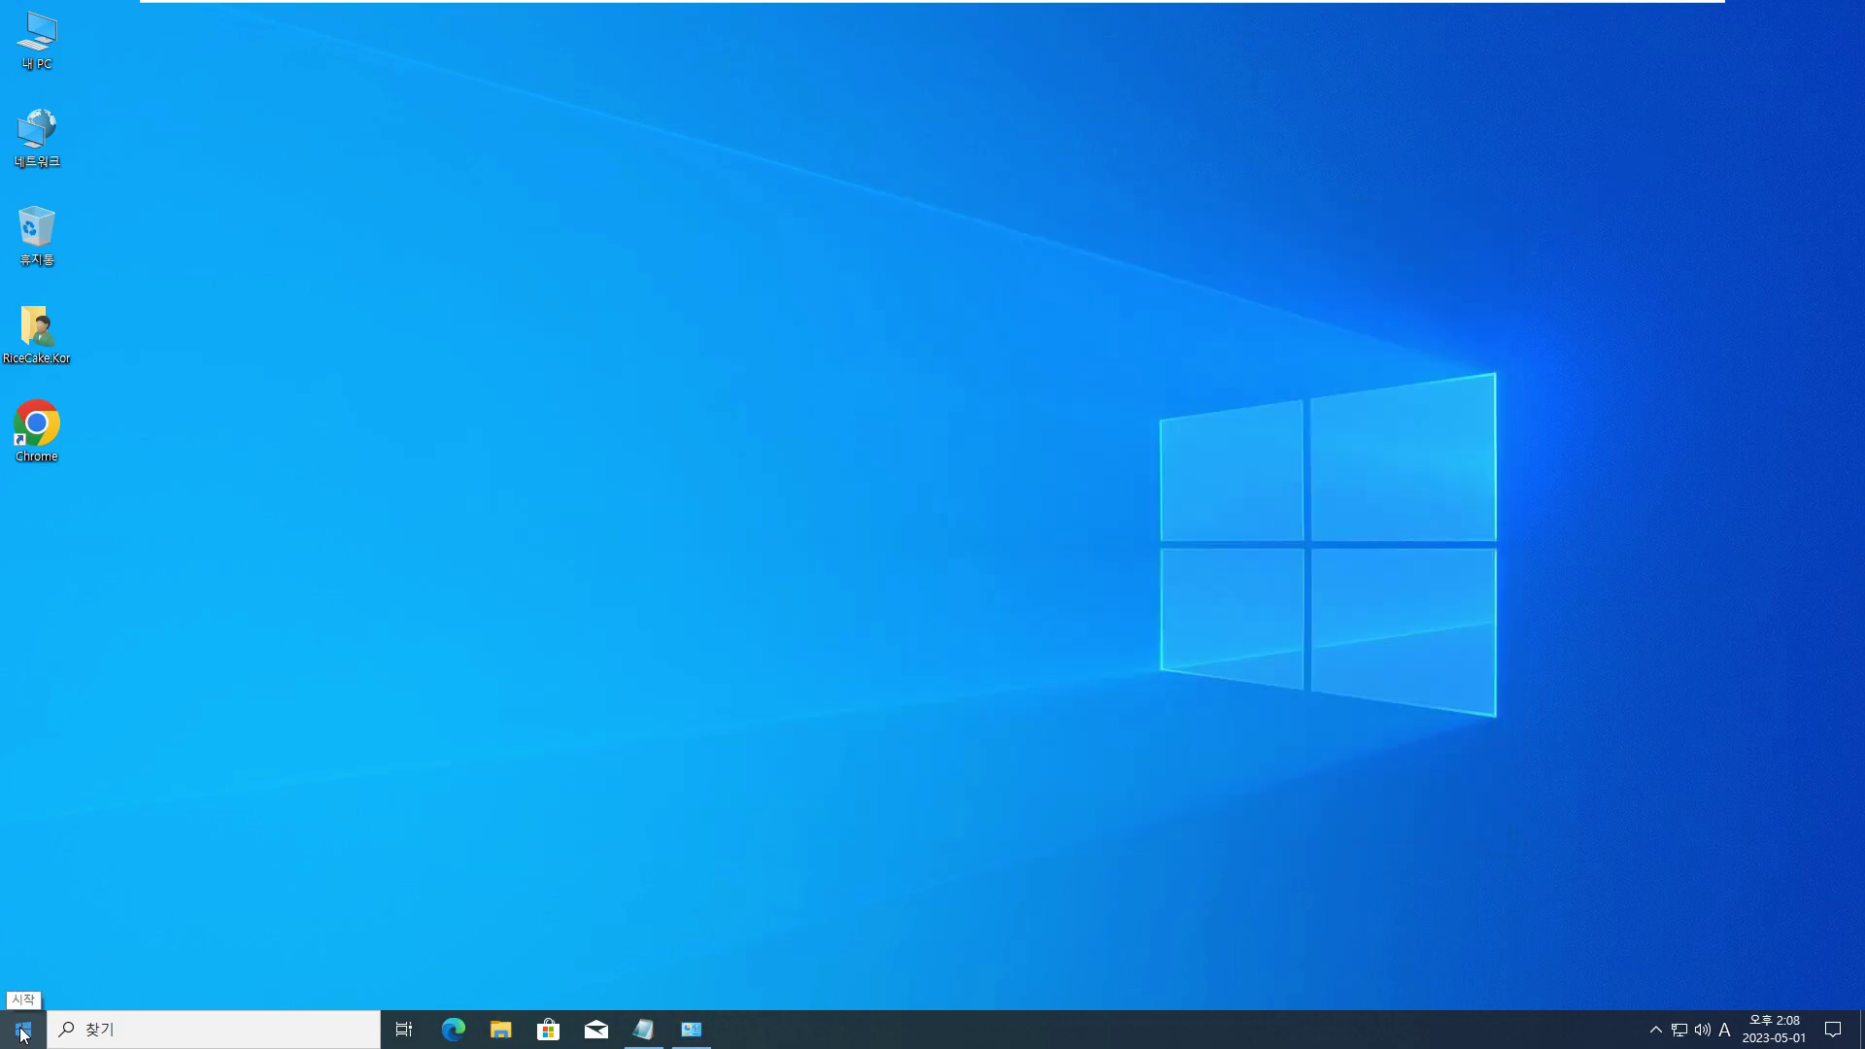
click(25, 1032)
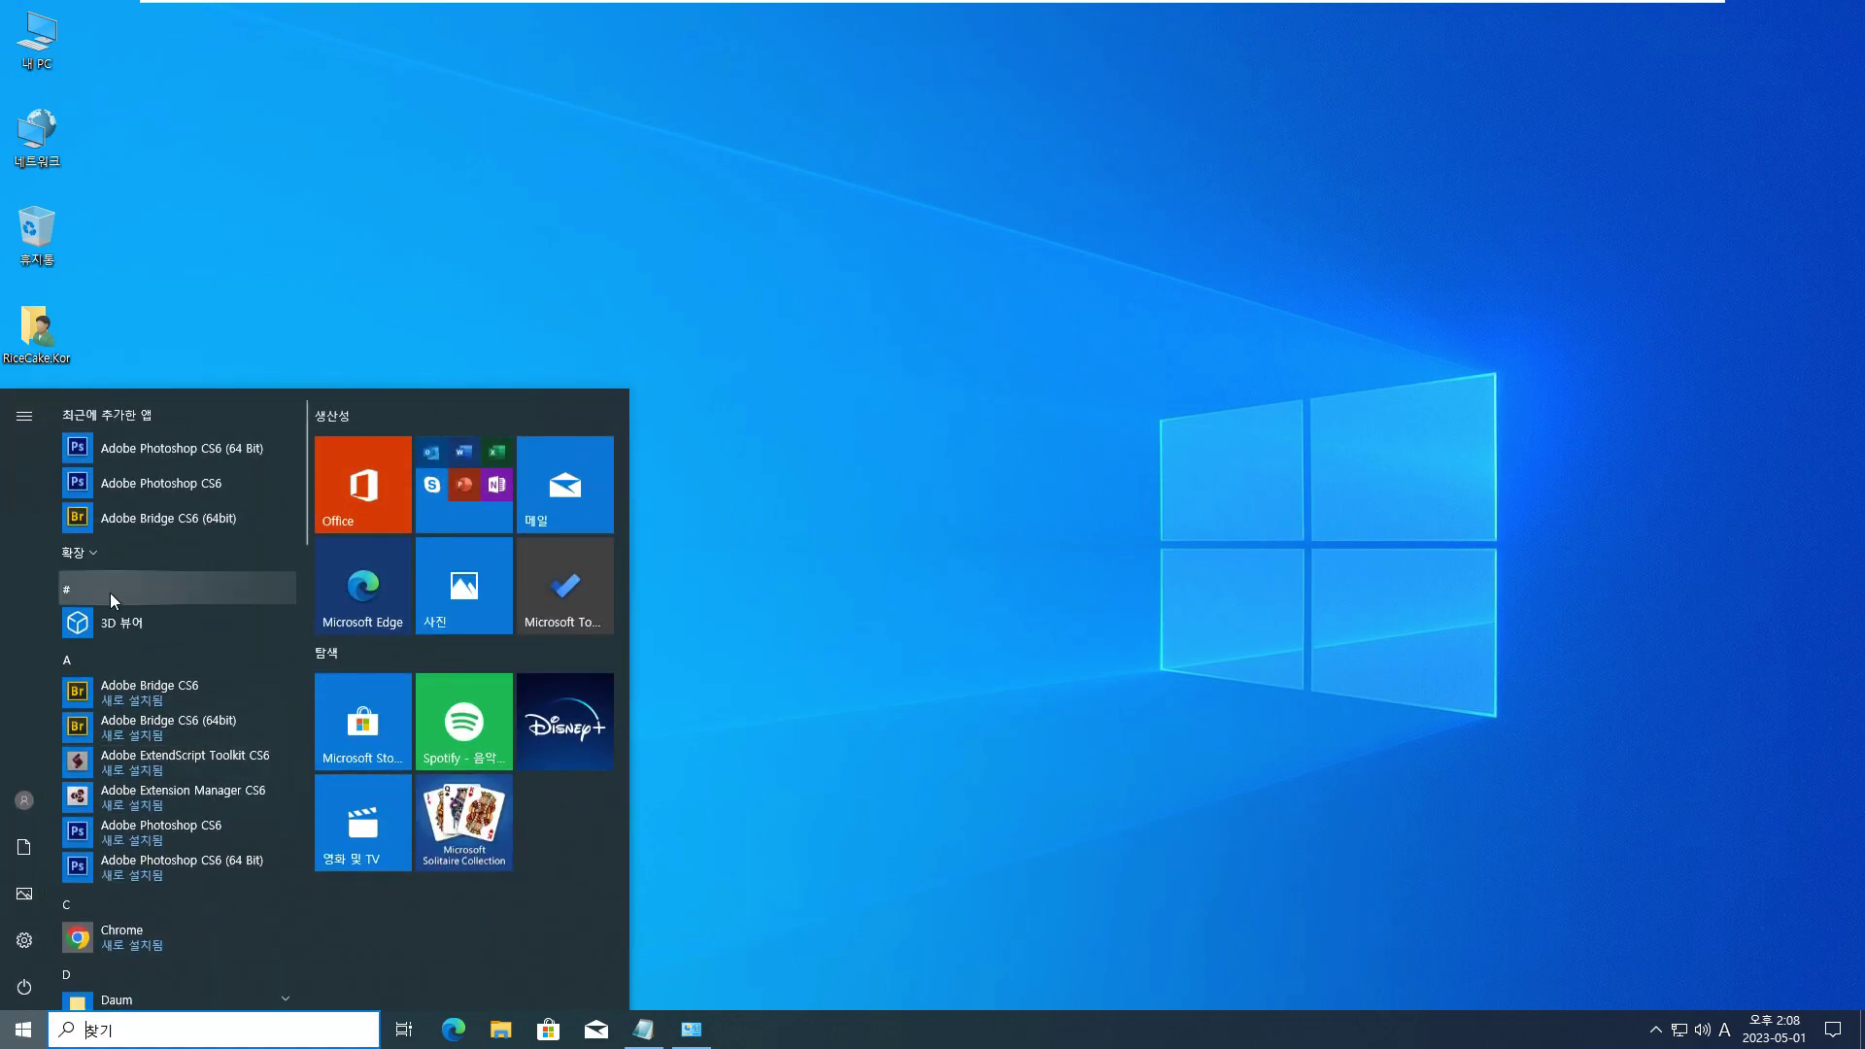
click(178, 447)
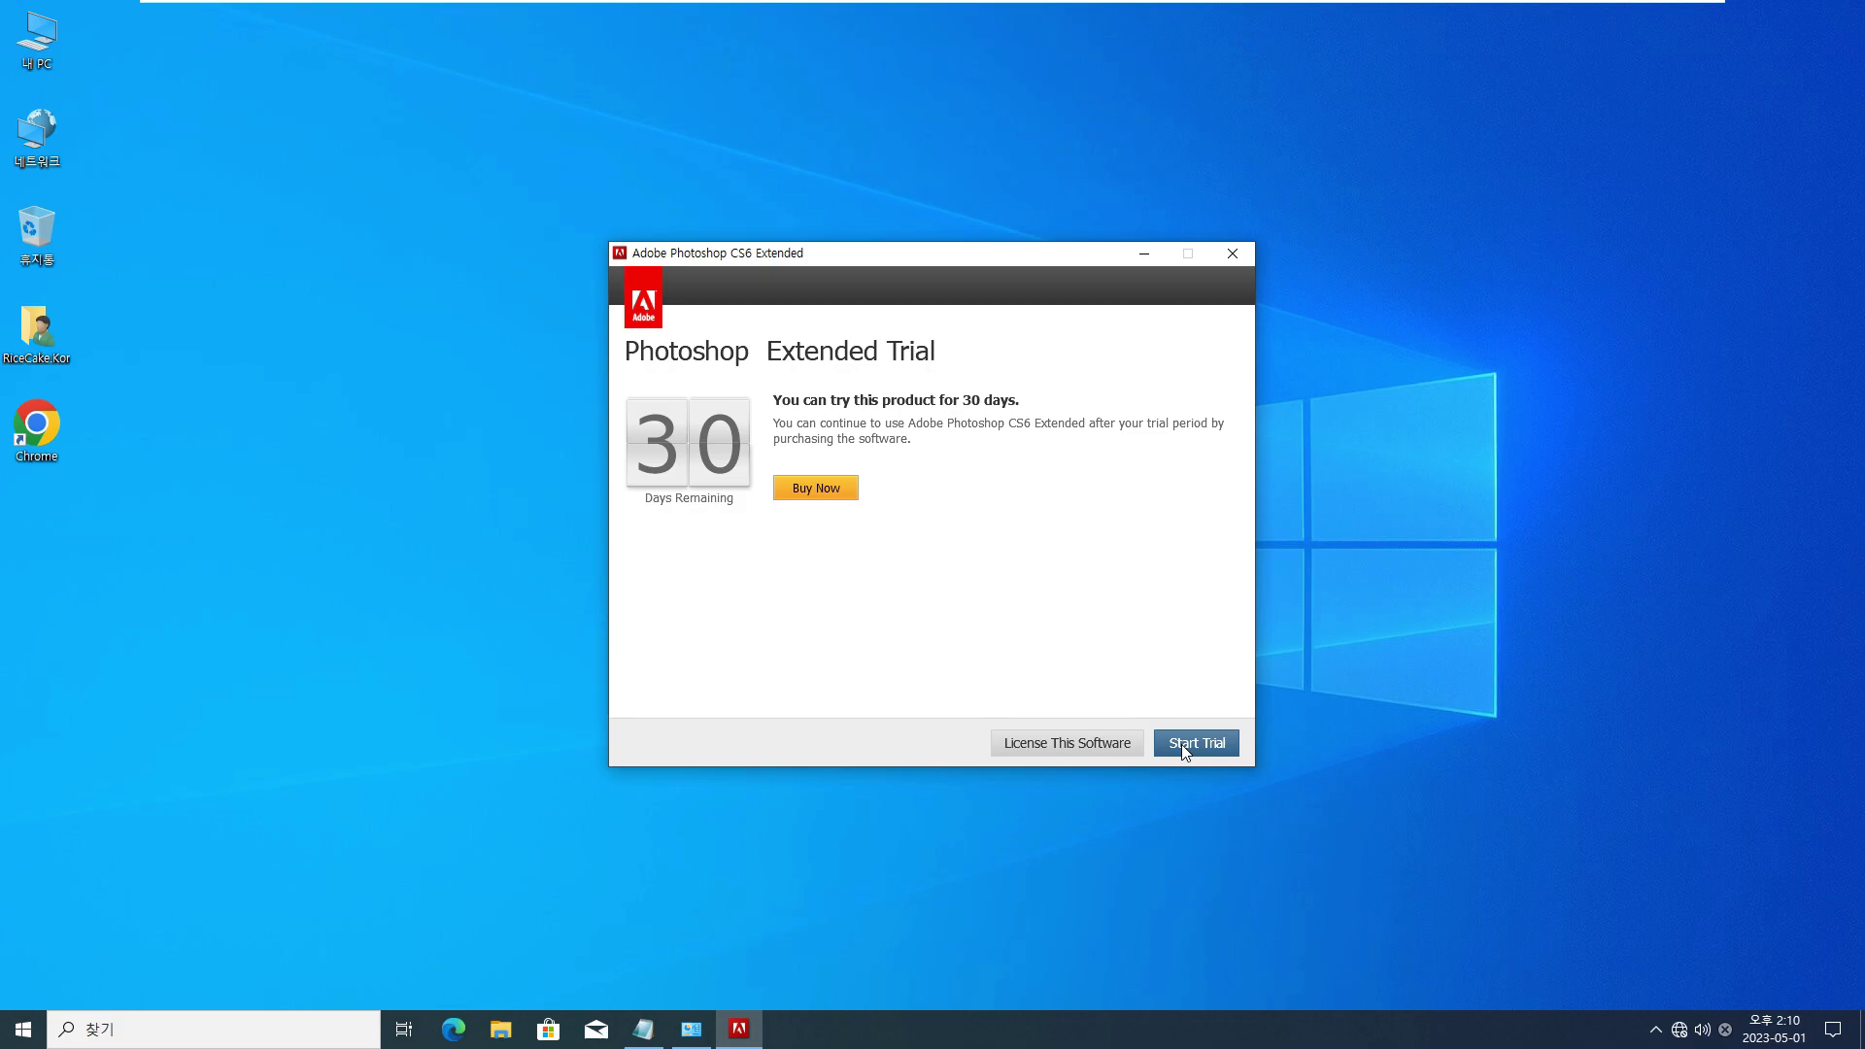
- Start the 30-day trial and create a new 640 × 480 pixel document, Untitled-1
click(1219, 744)
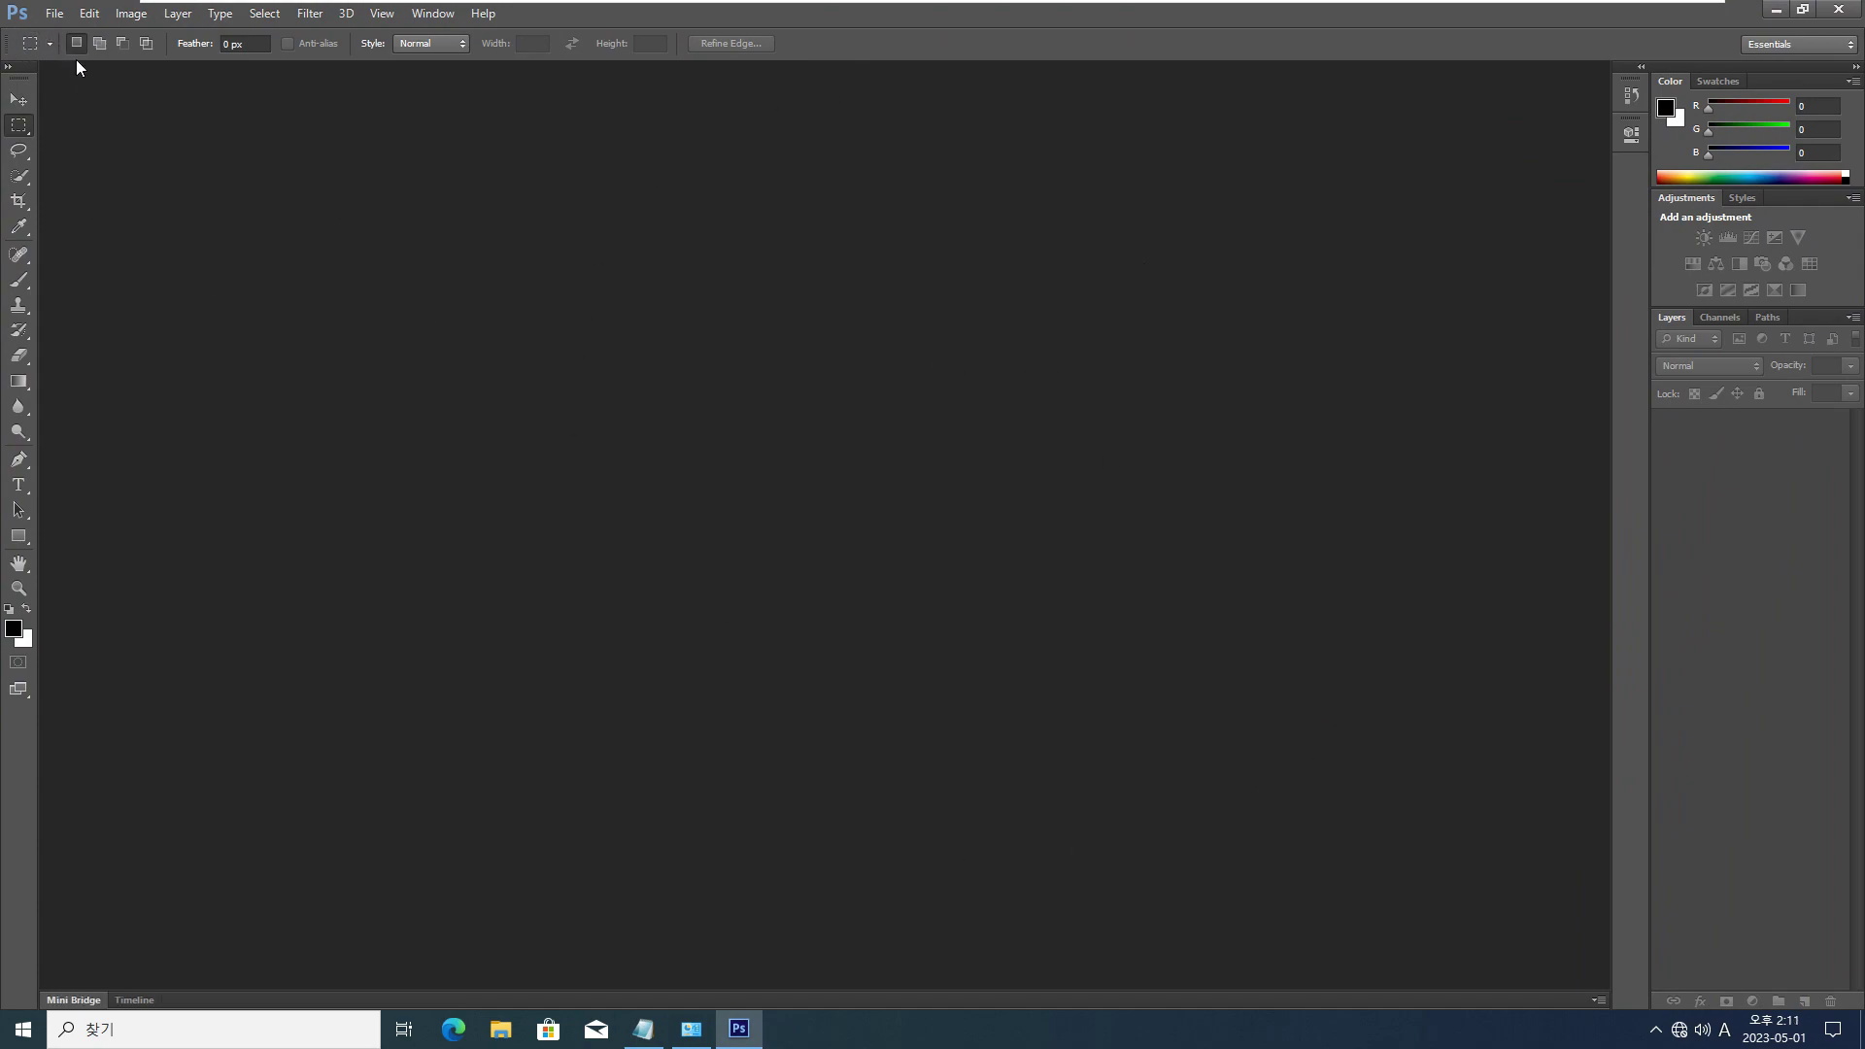
click(60, 14)
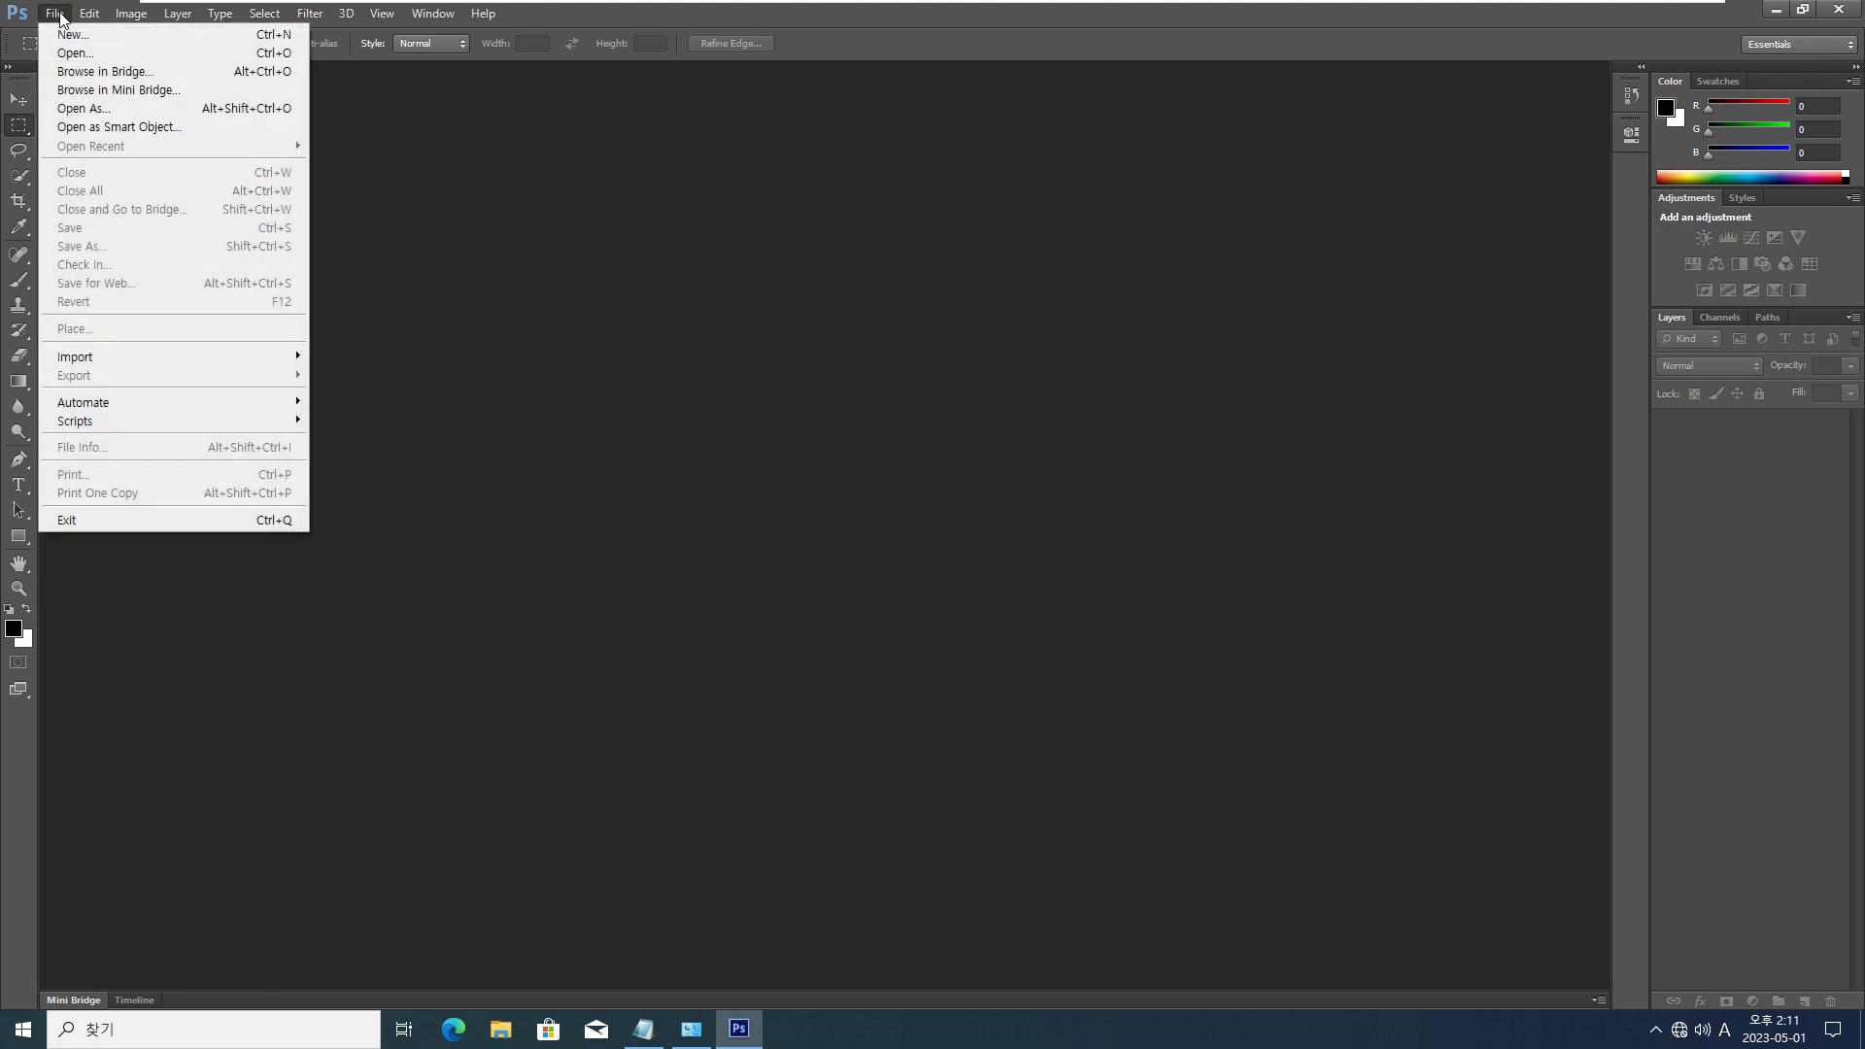
click(68, 34)
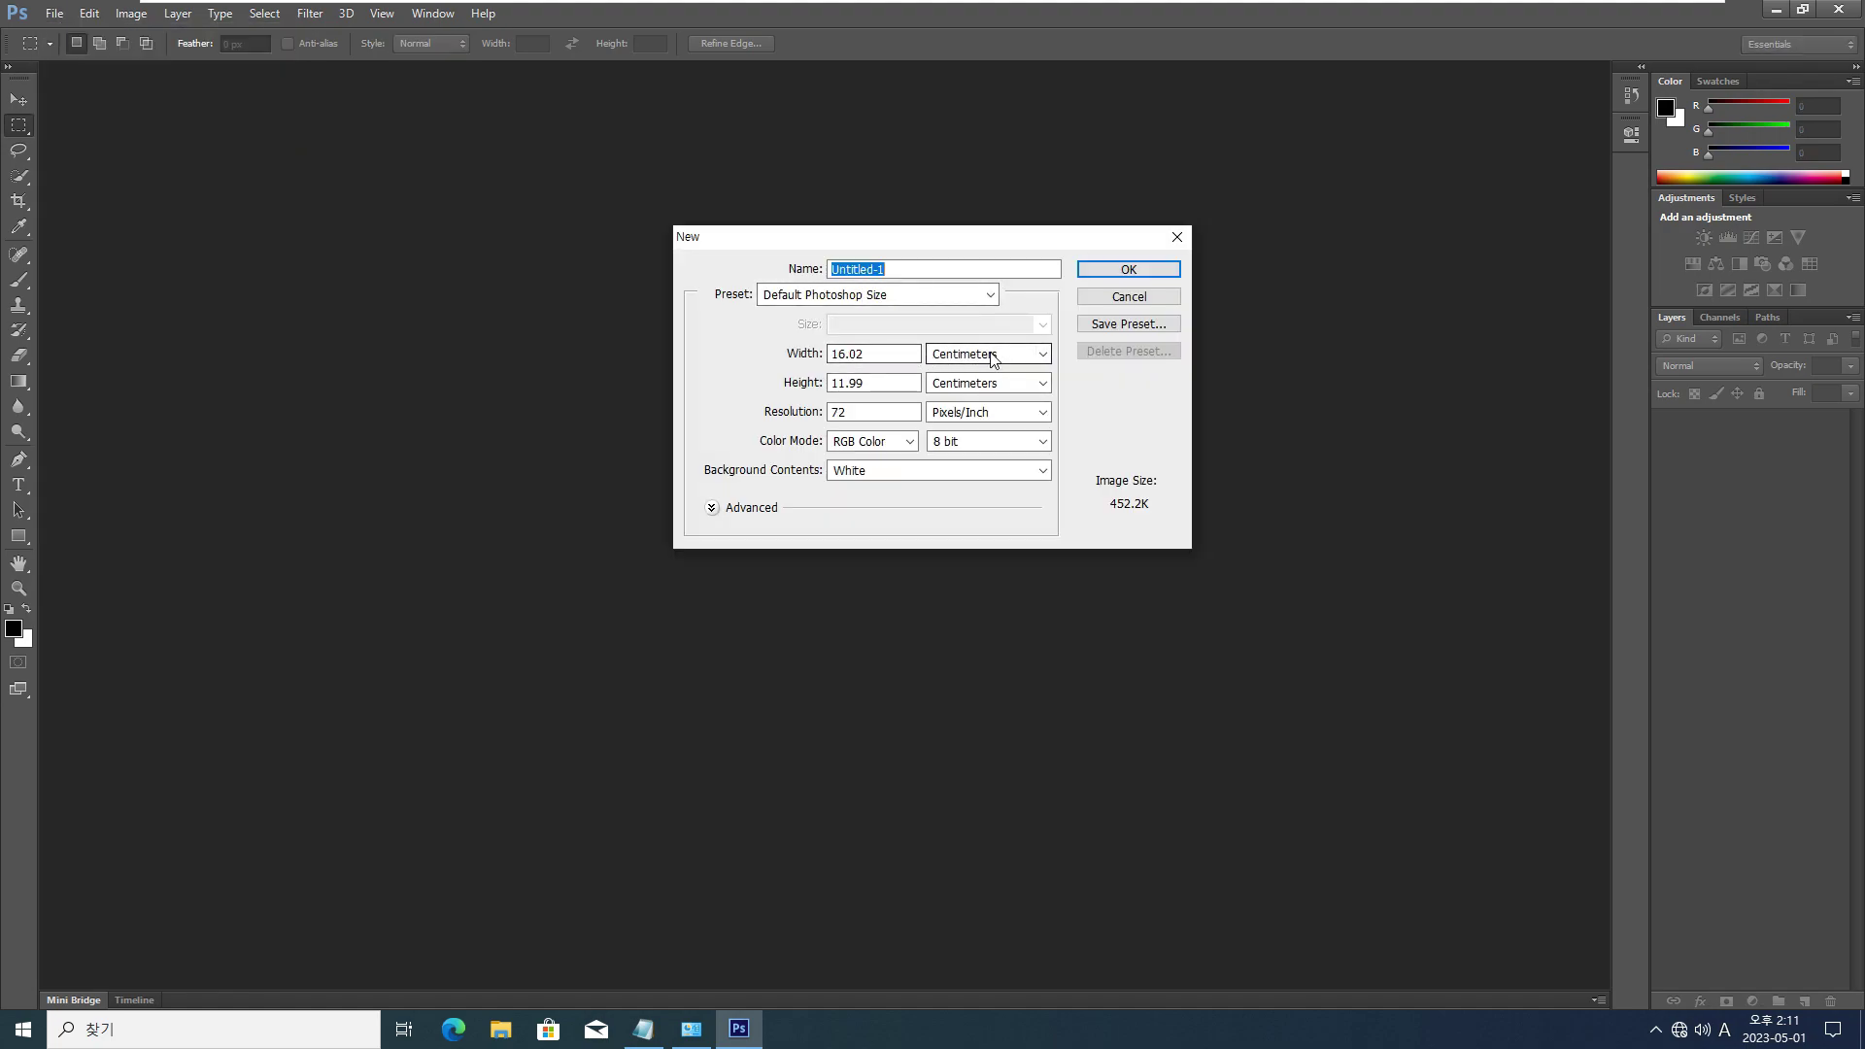
click(991, 354)
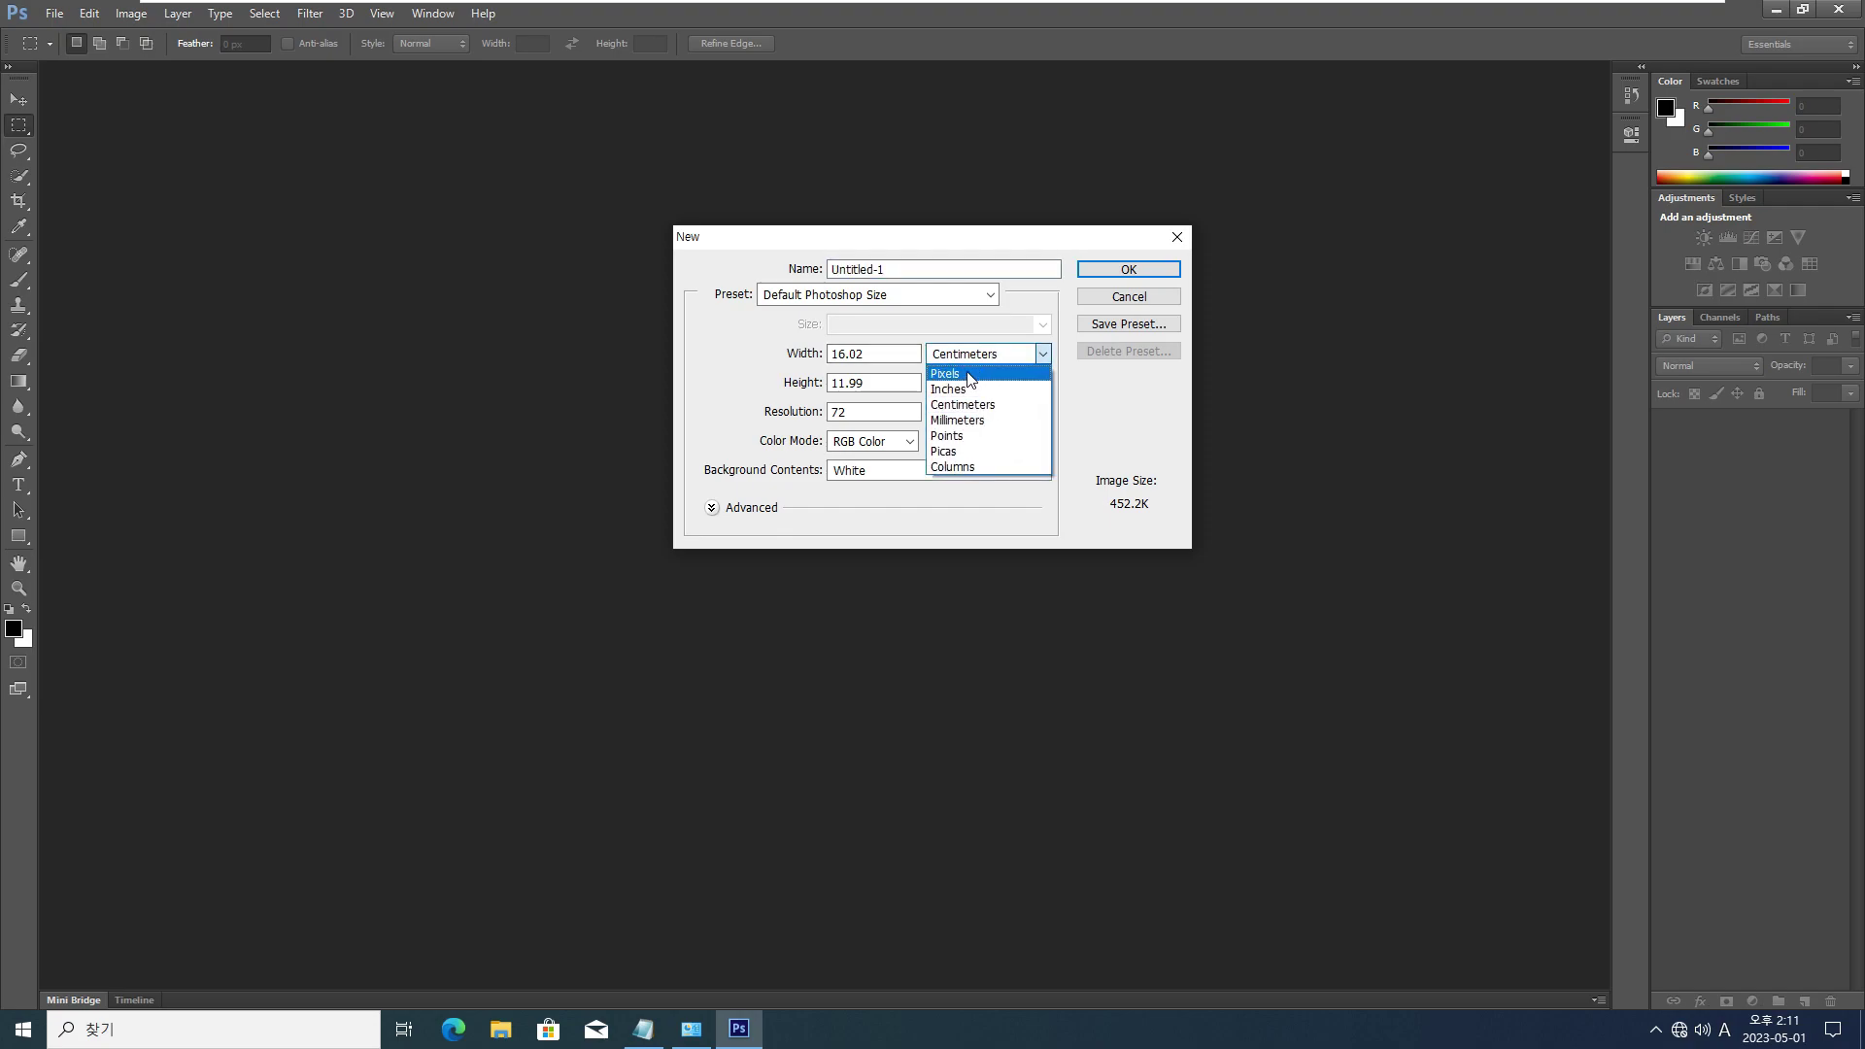
click(956, 373)
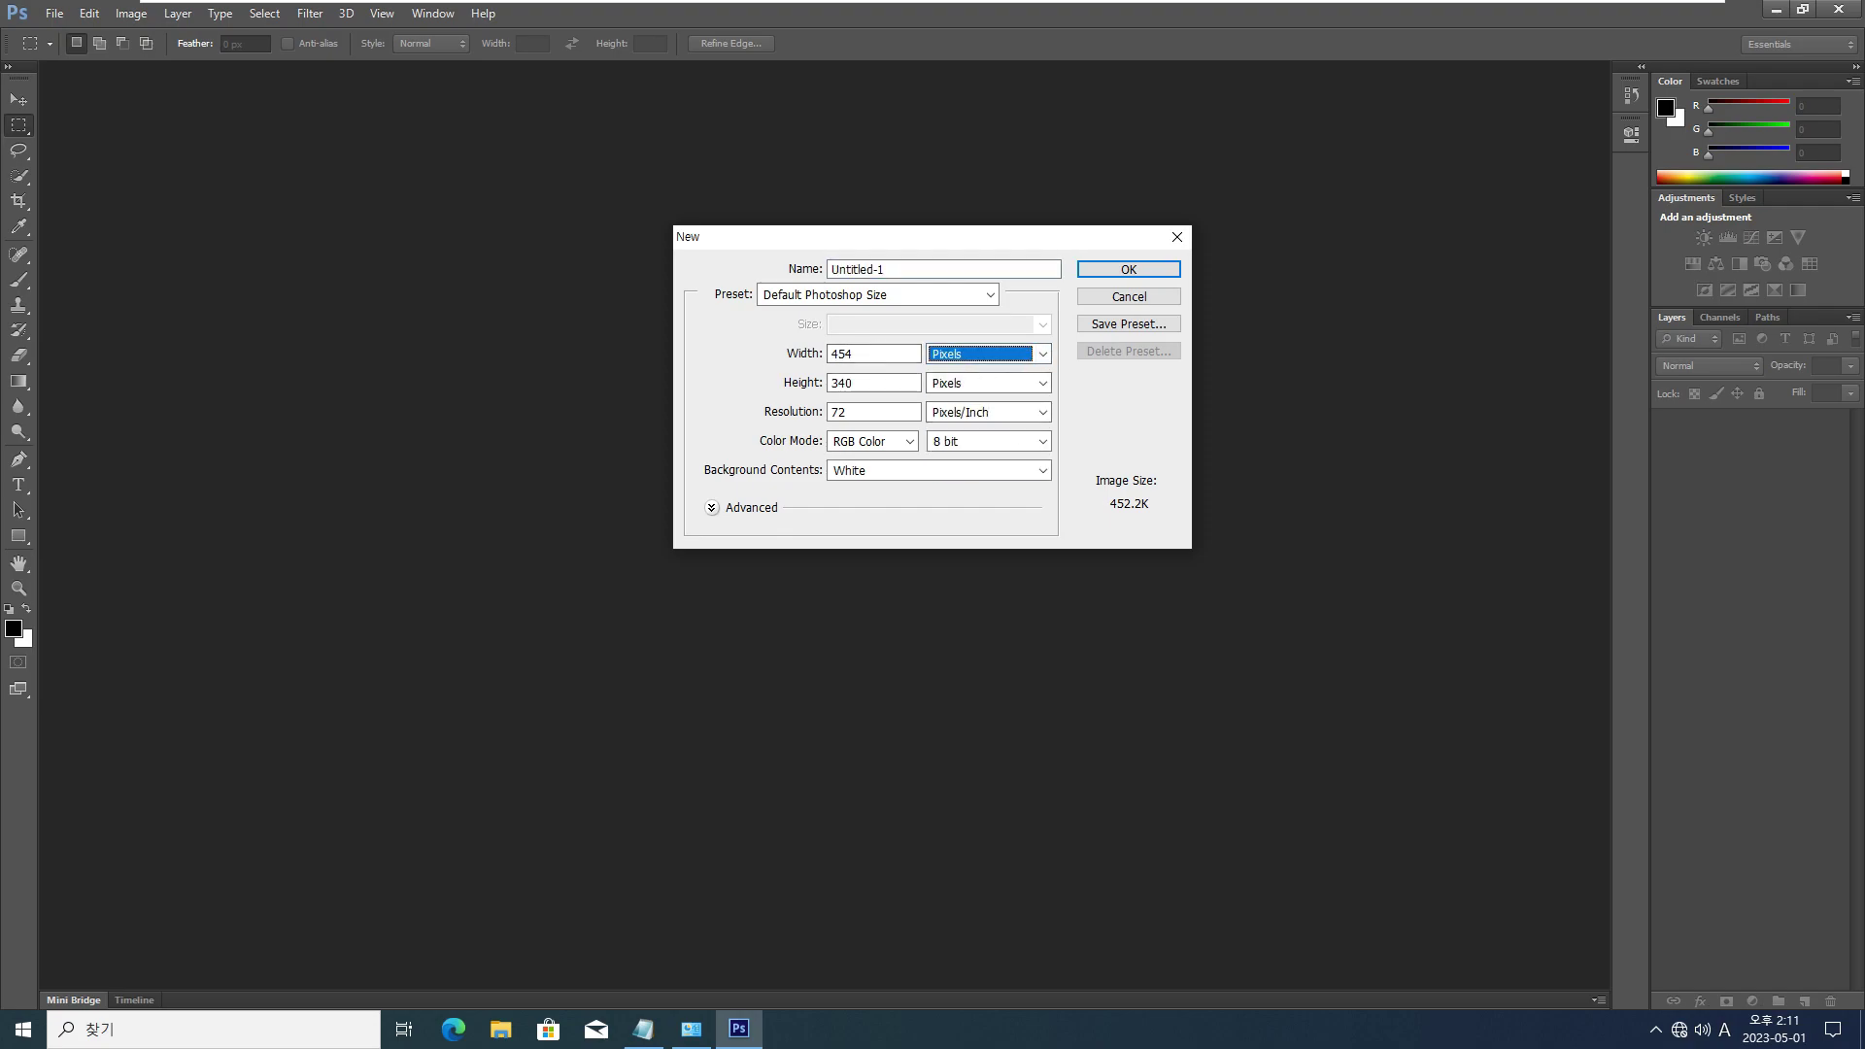
drag(873, 354, 756, 330)
text(6)
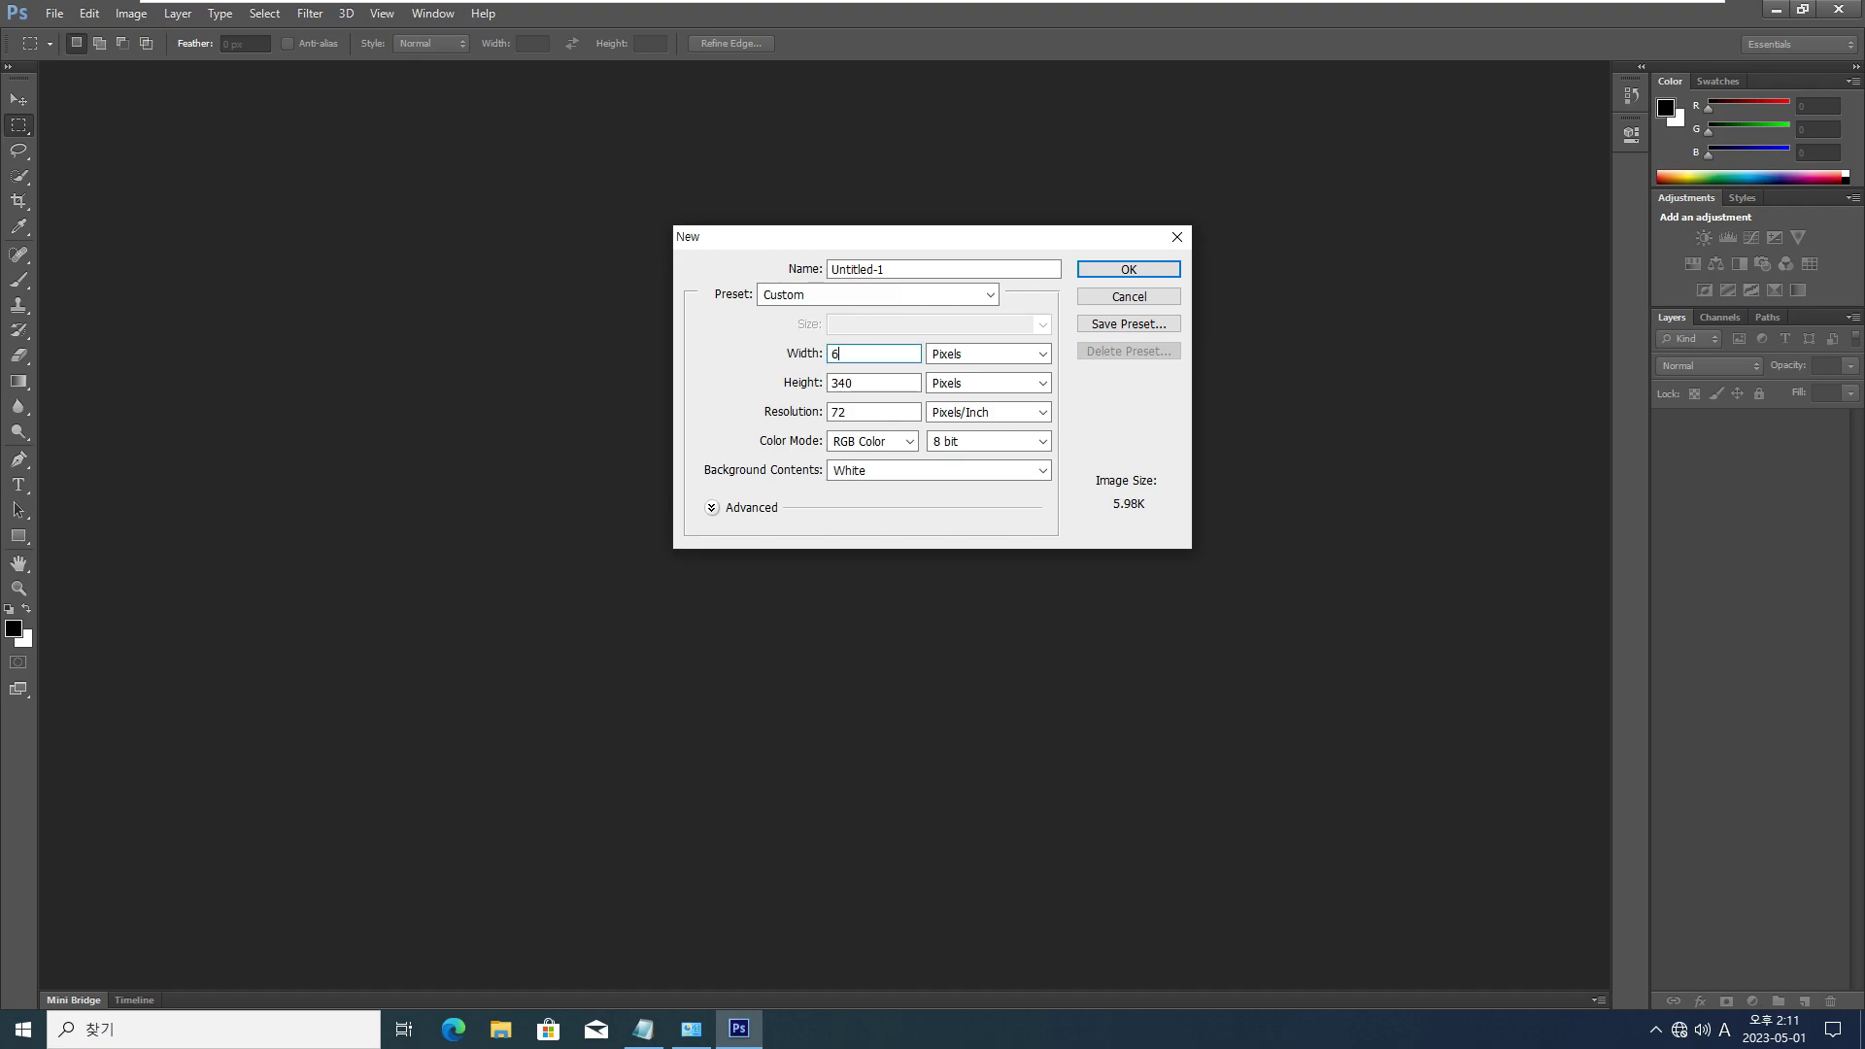
text(40)
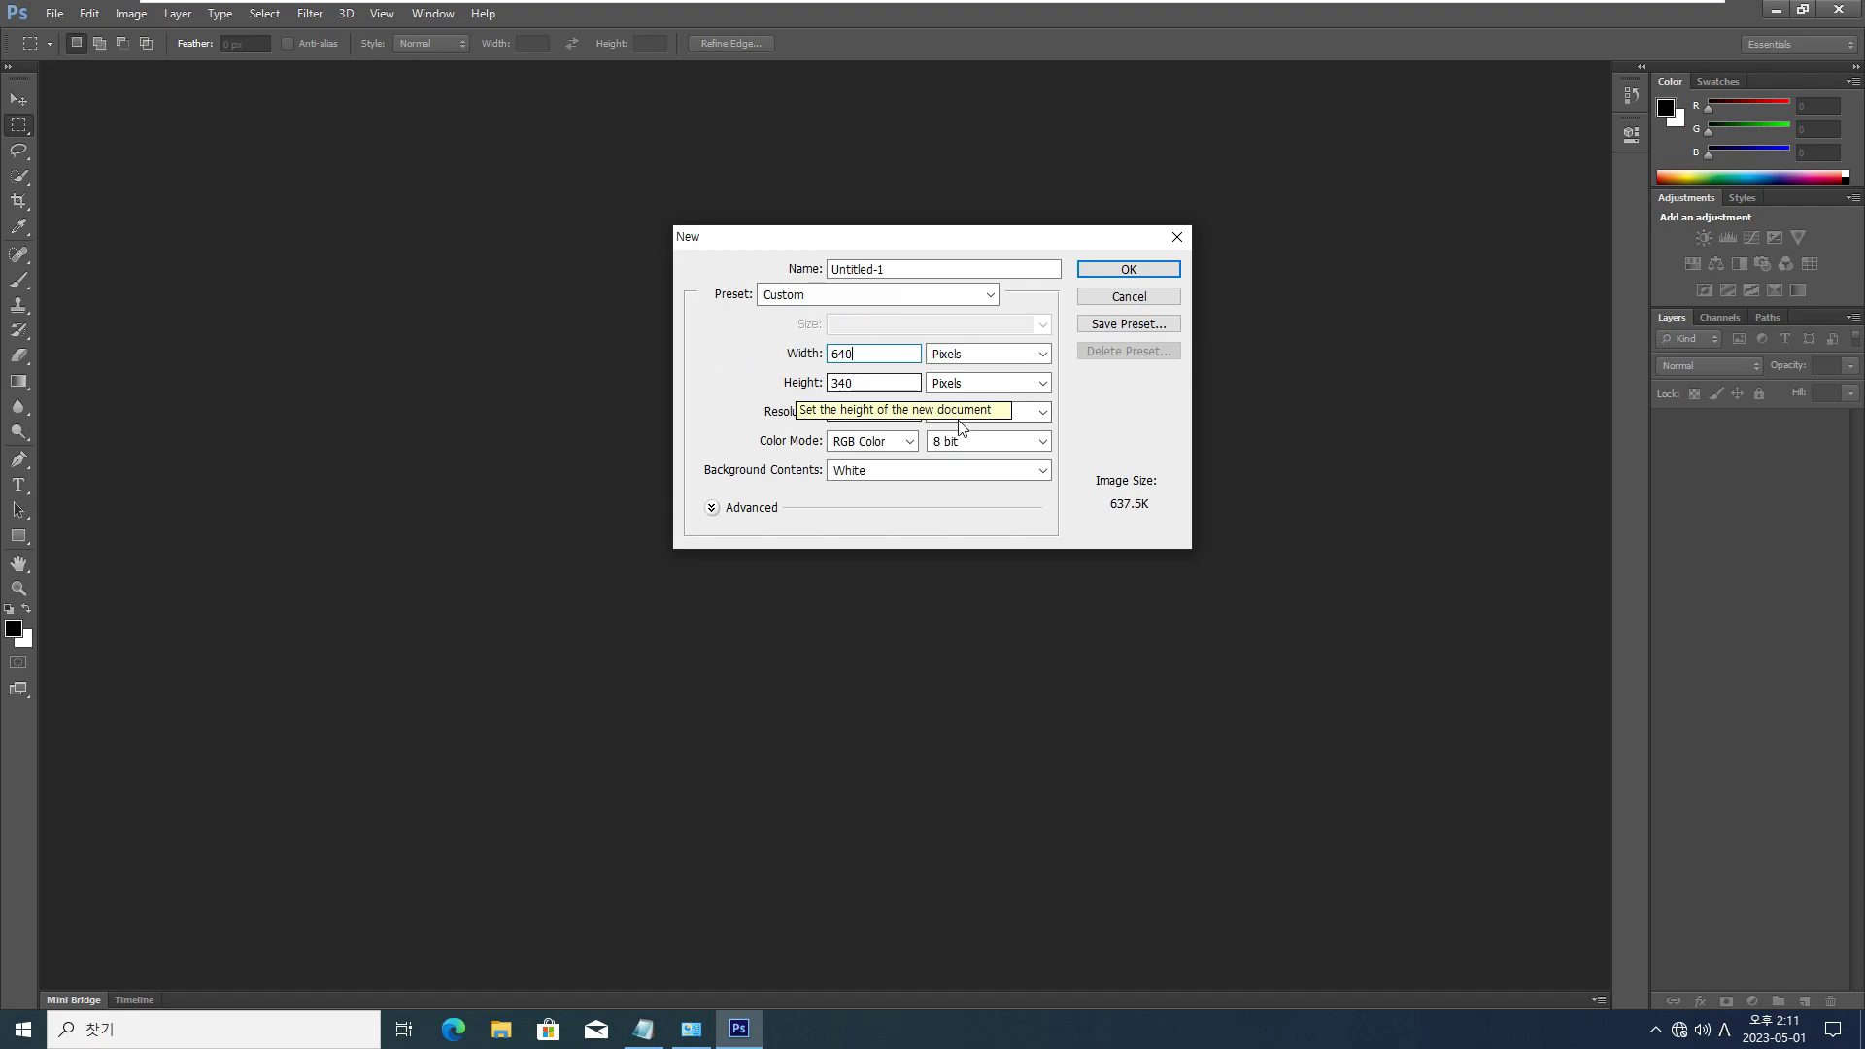
key(Tab)
text(480)
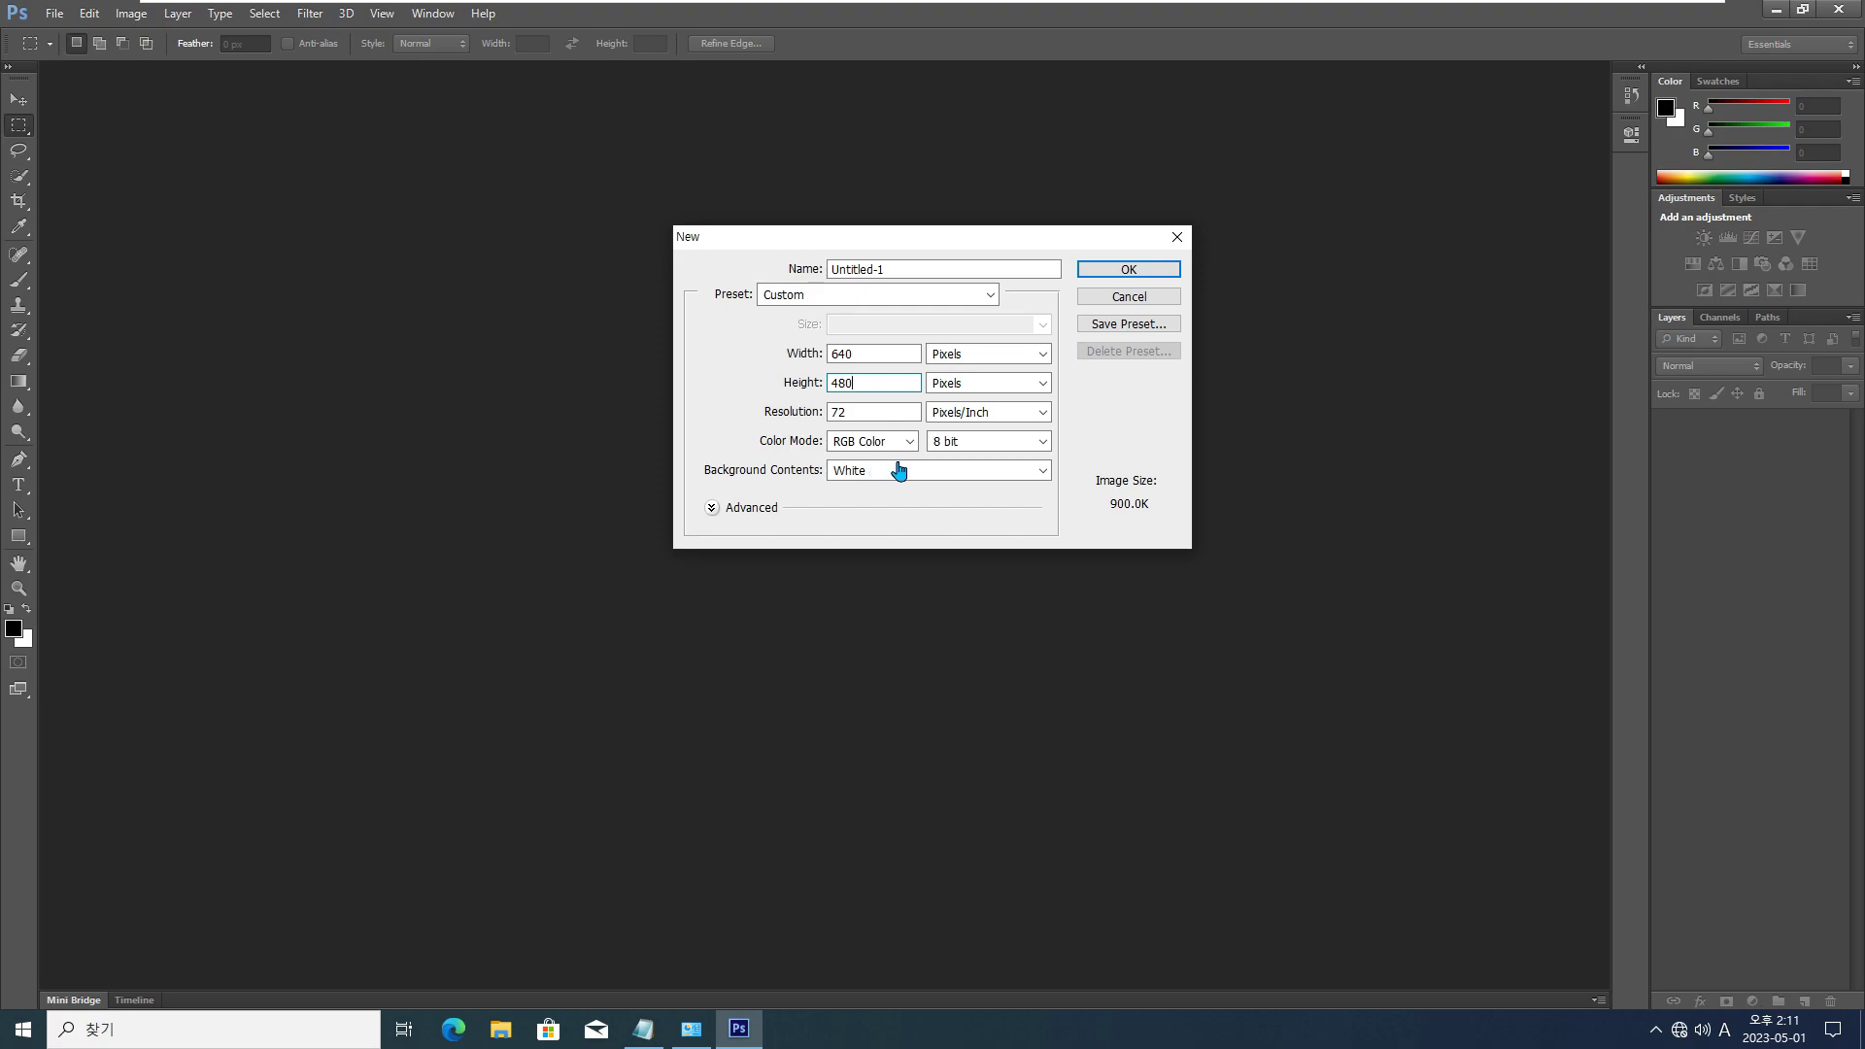
click(1141, 277)
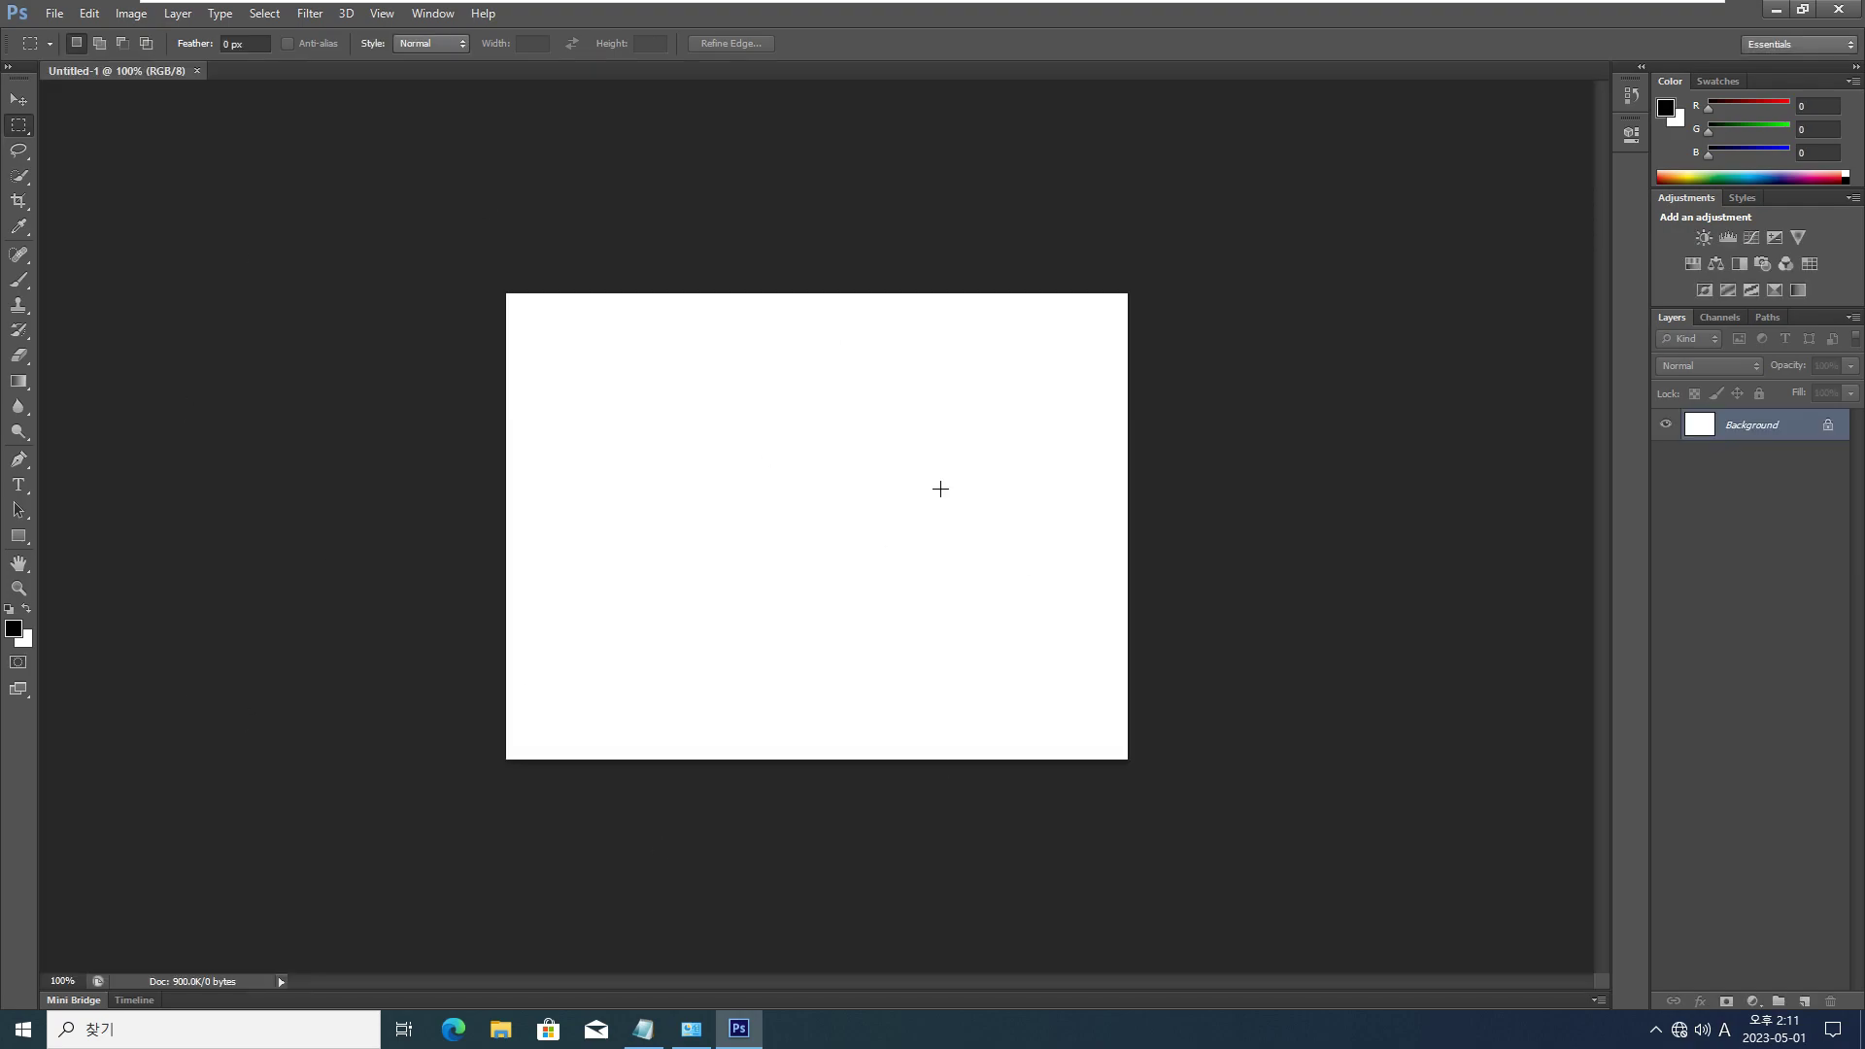
- Select the Brush tool and set the foreground colour to light pink (ff74e0)
click(18, 283)
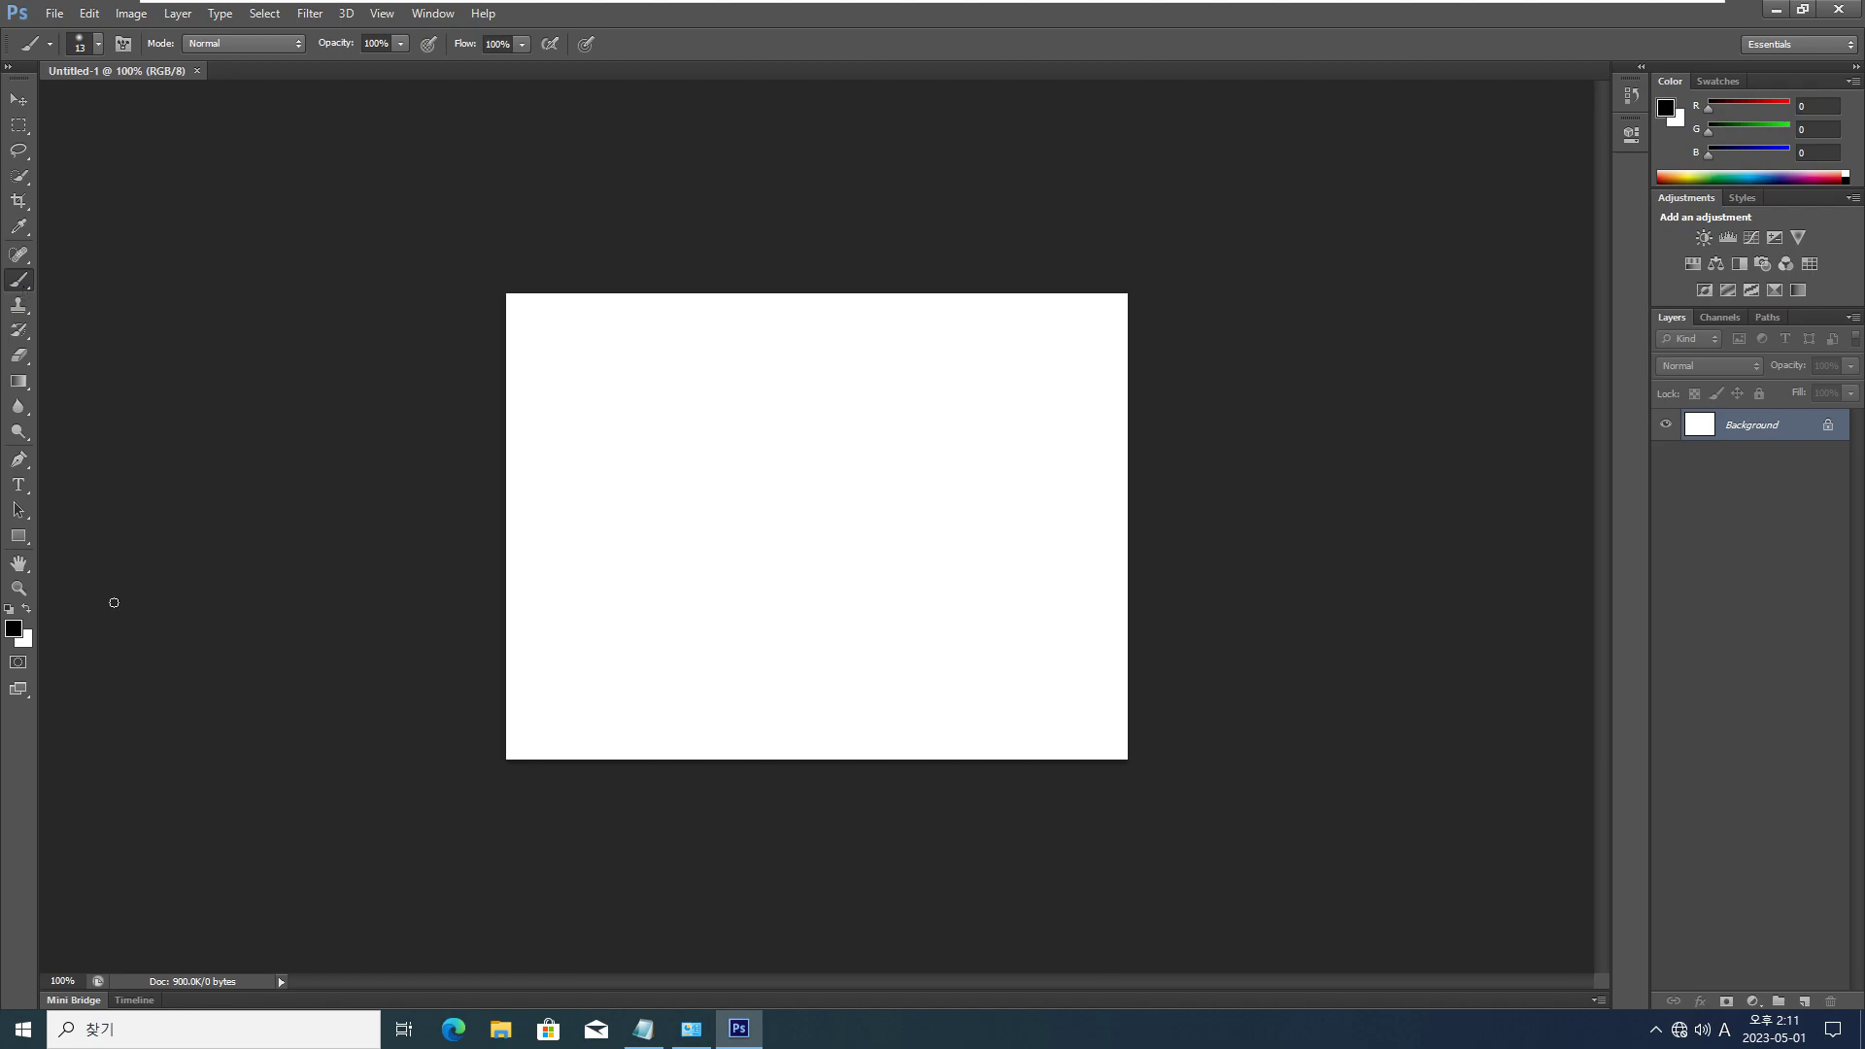
click(14, 628)
click(916, 278)
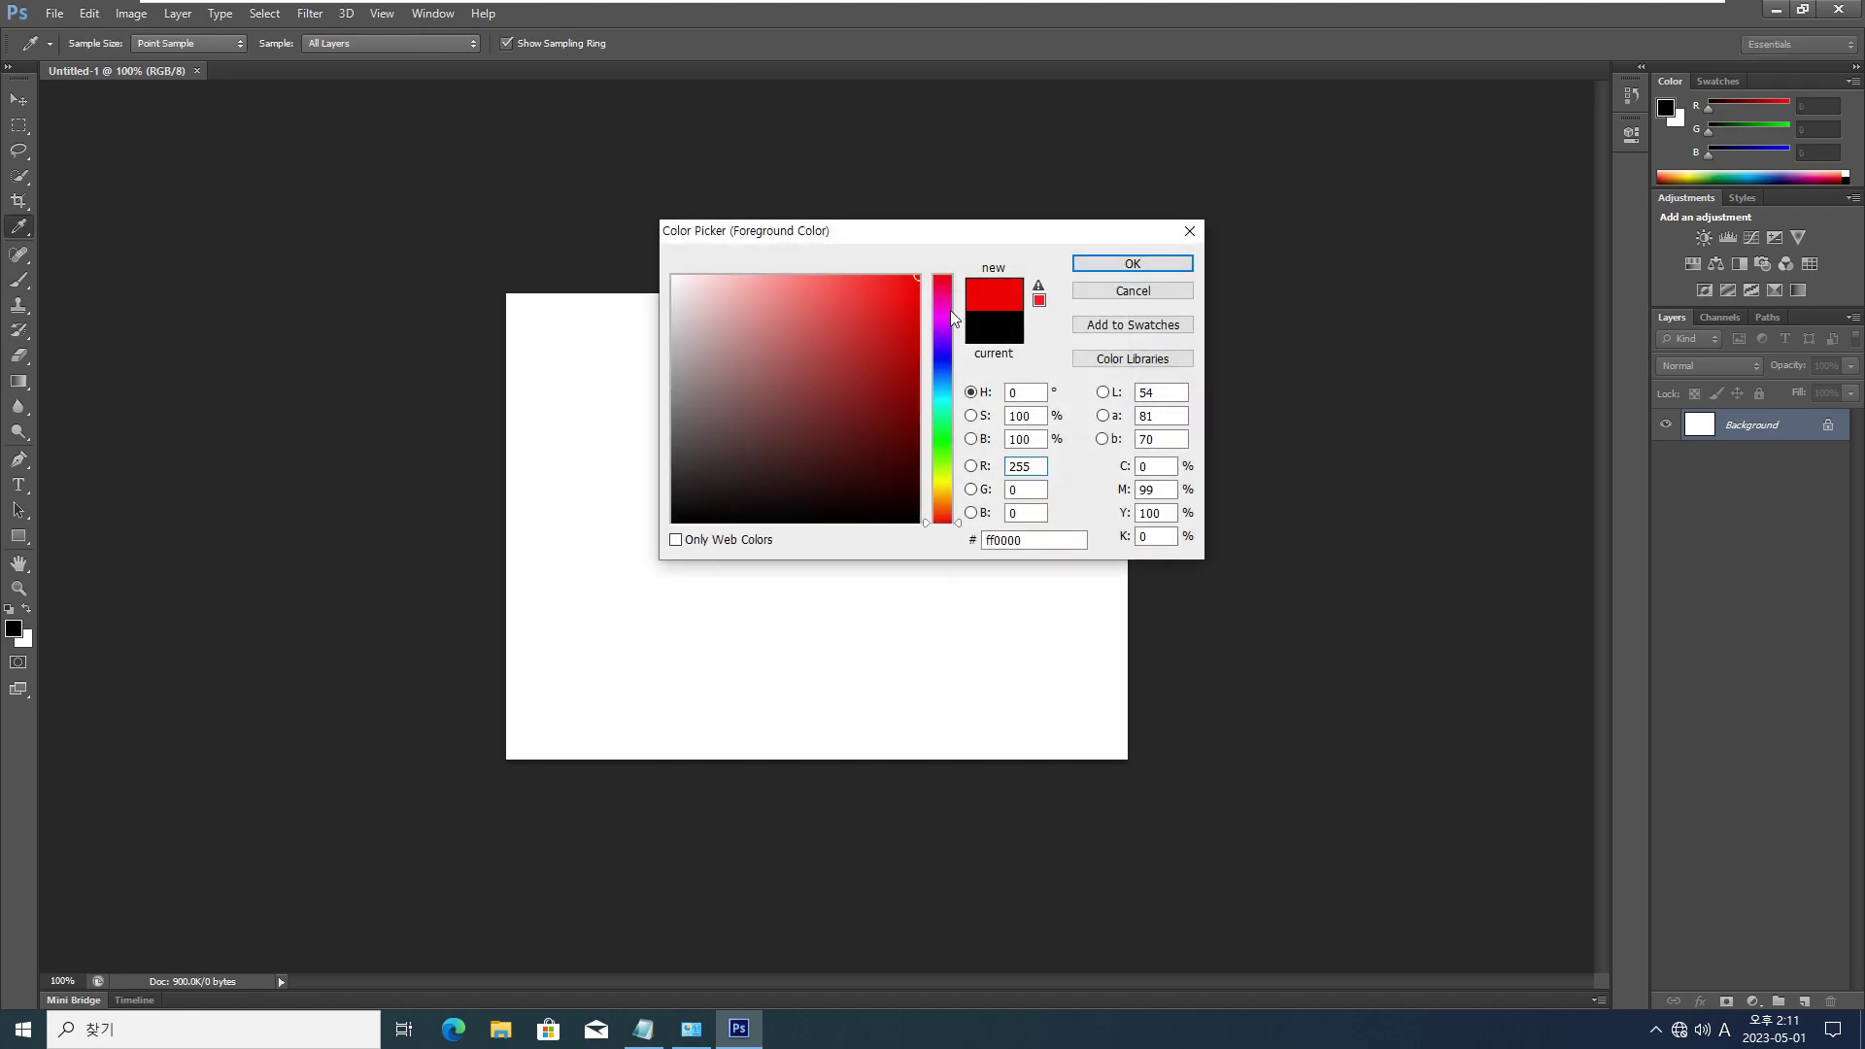
click(943, 307)
drag(820, 312, 806, 180)
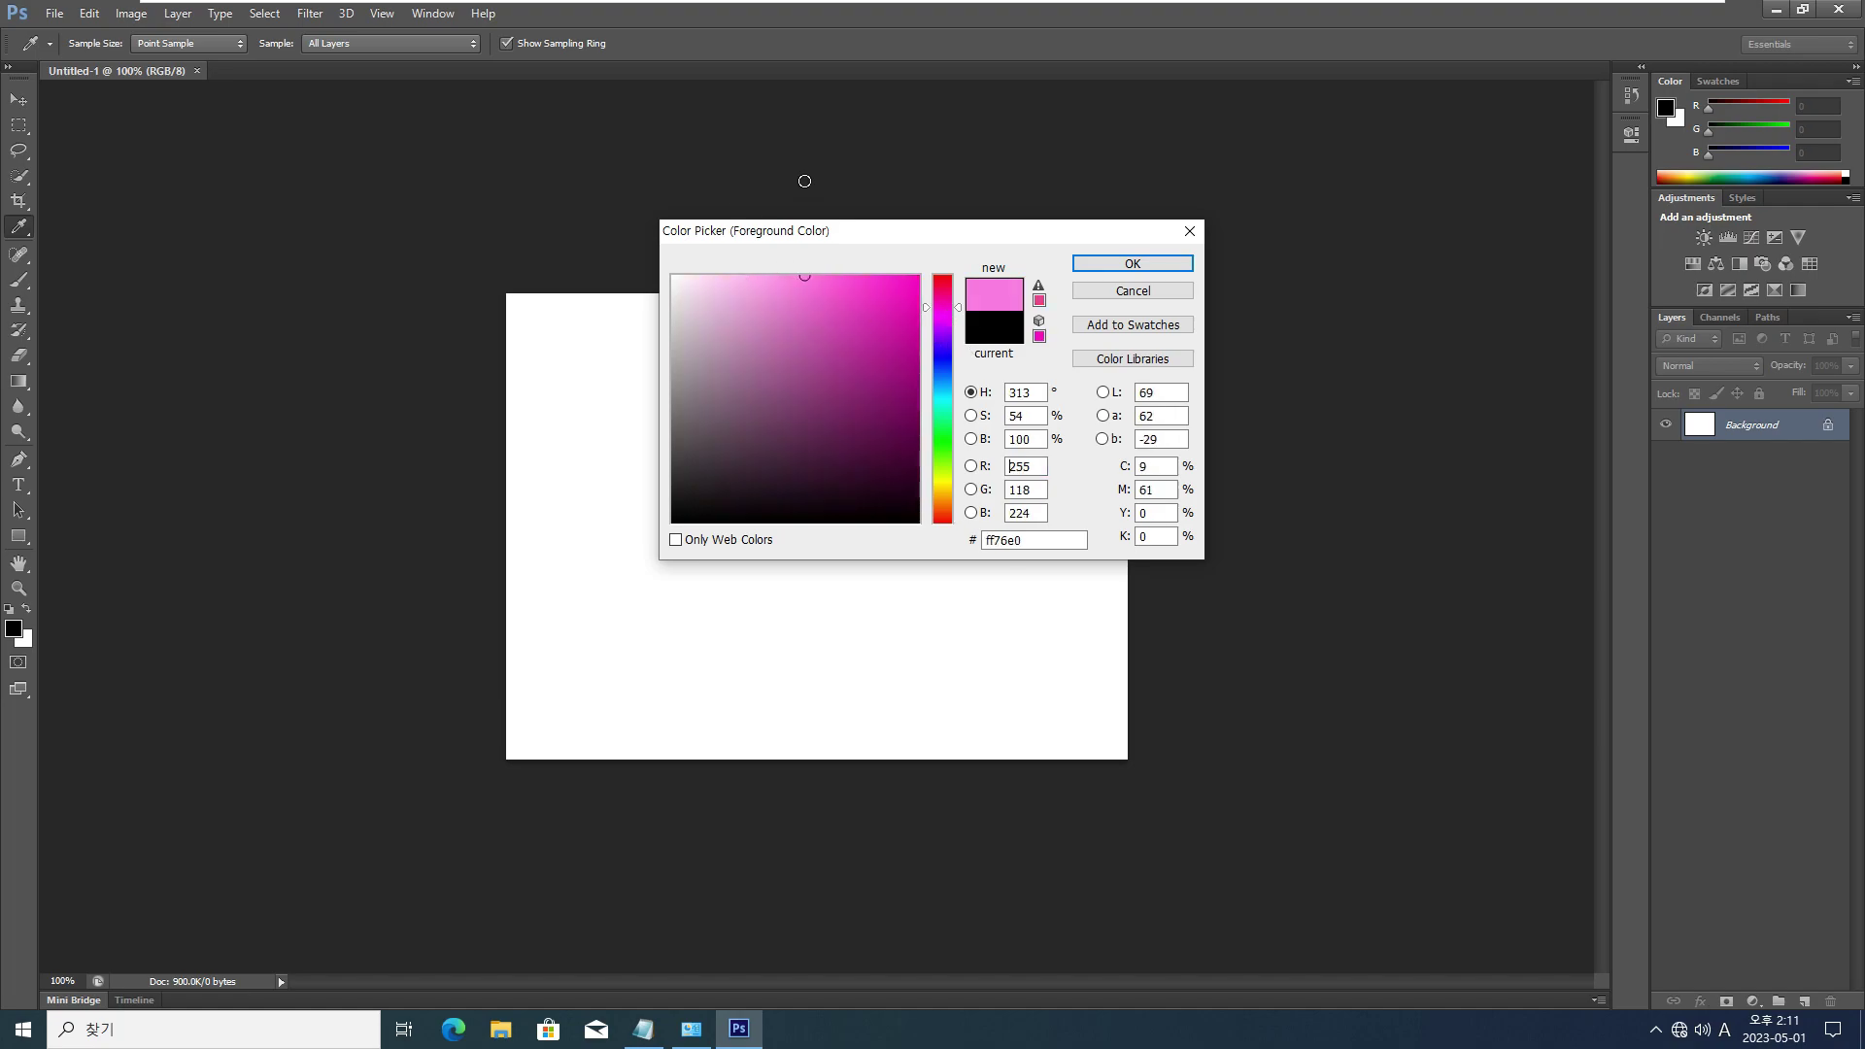
click(1126, 265)
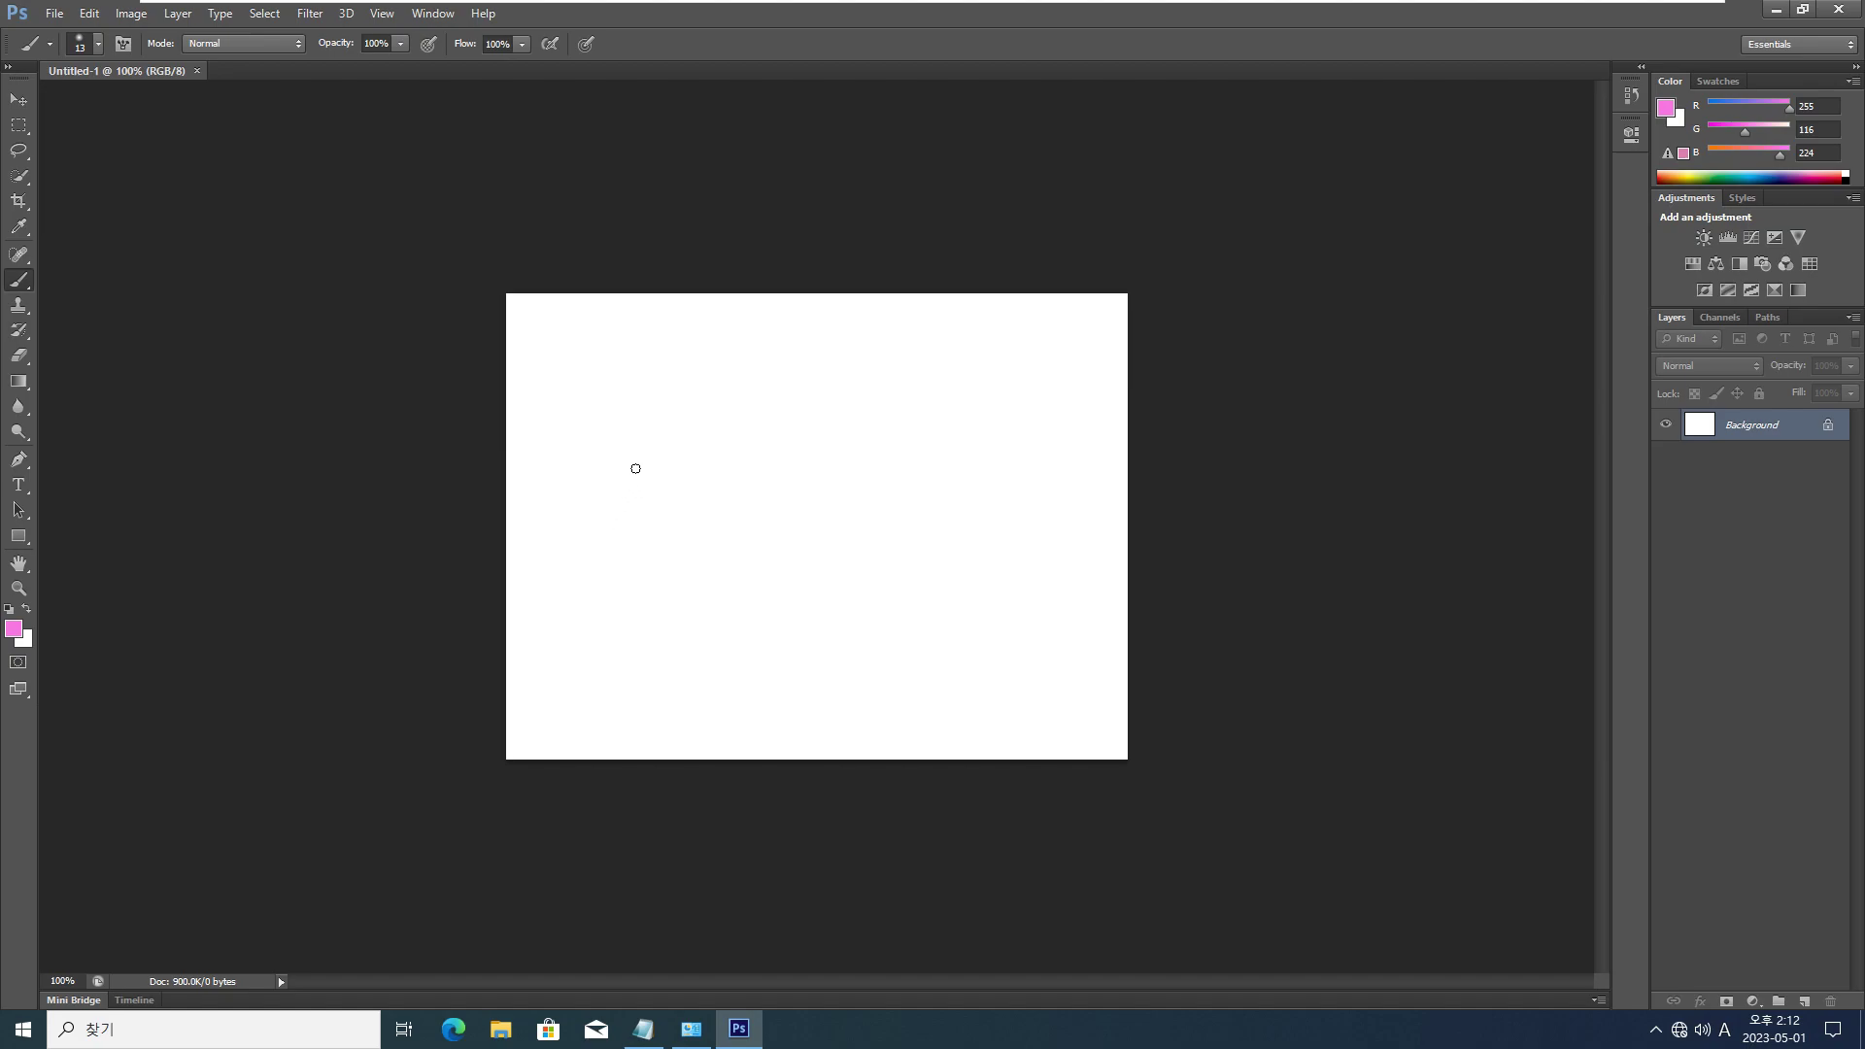
- Paint the letters 'O.K' across the white canvas
drag(686, 445, 740, 470)
click(814, 535)
drag(934, 437, 827, 614)
mouse_move(1013, 487)
mouse_down()
mouse_move(837, 571)
mouse_move(969, 670)
mouse_up()
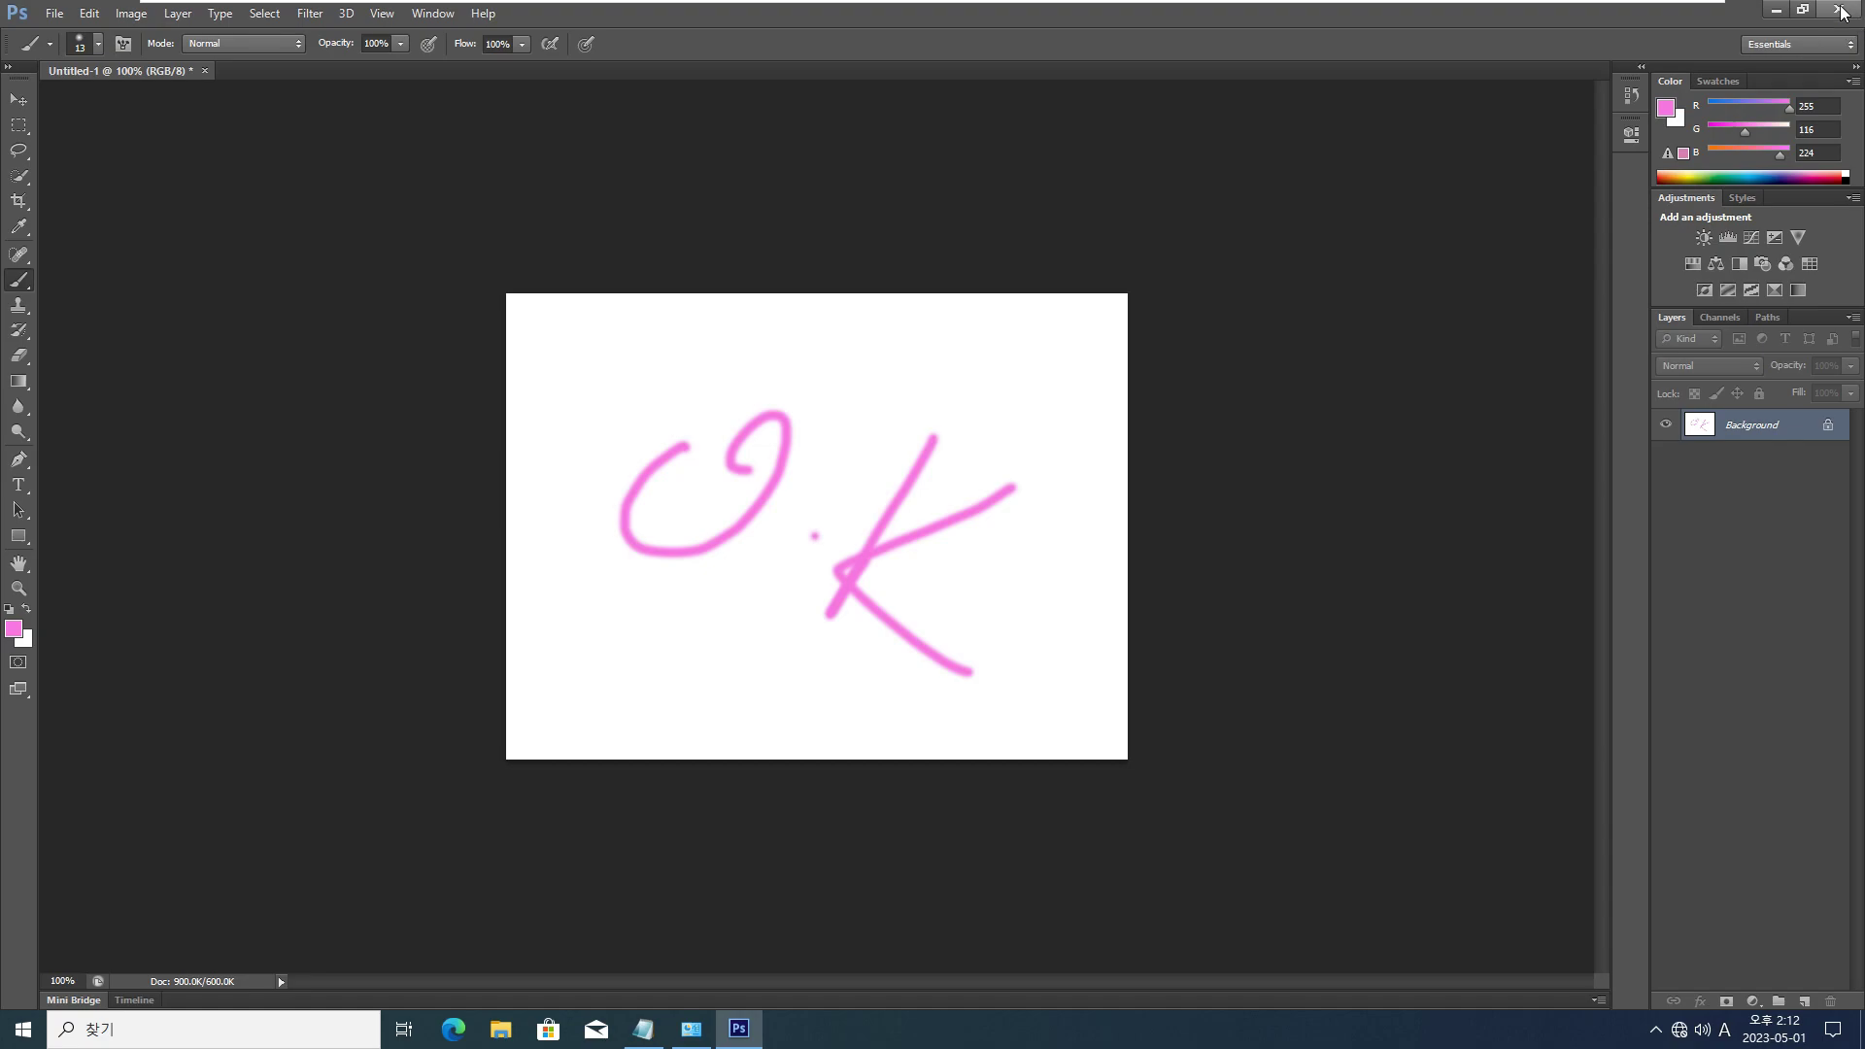
- Close Photoshop CS6, declining to save the Untitled-1 drawing
click(1839, 10)
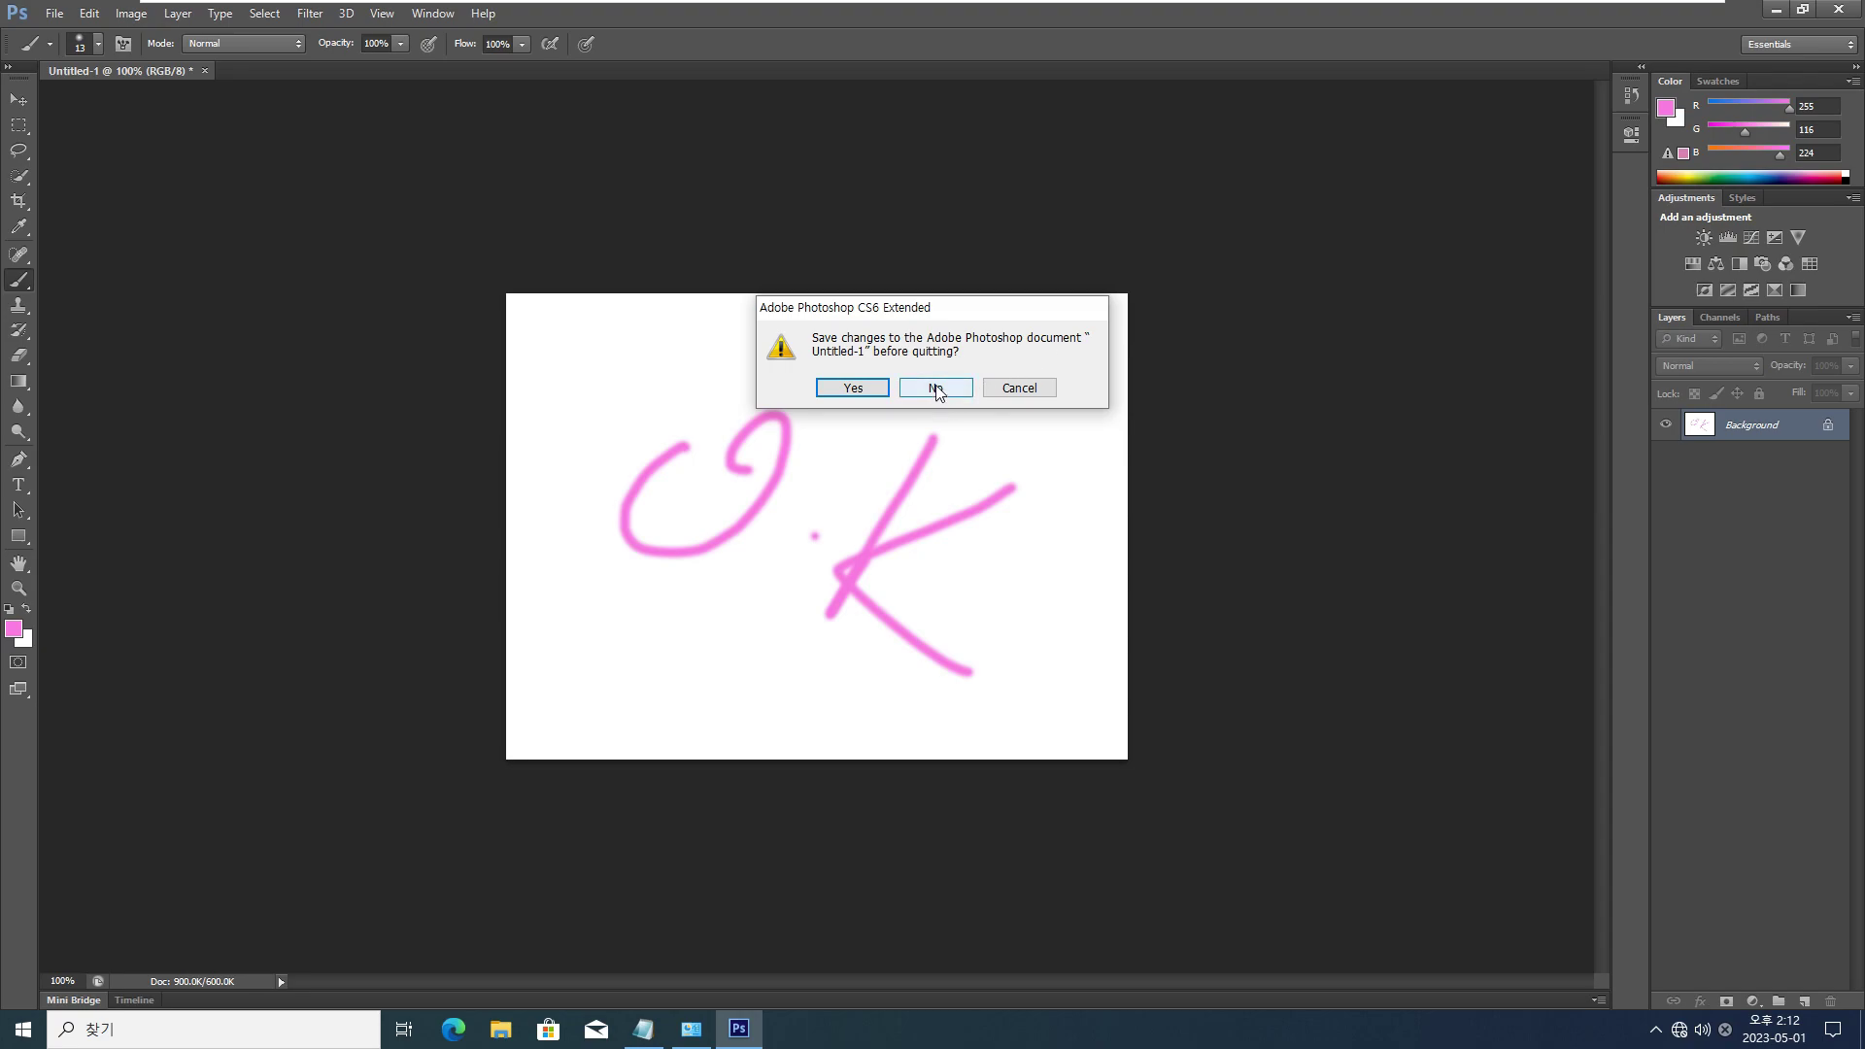
click(936, 388)
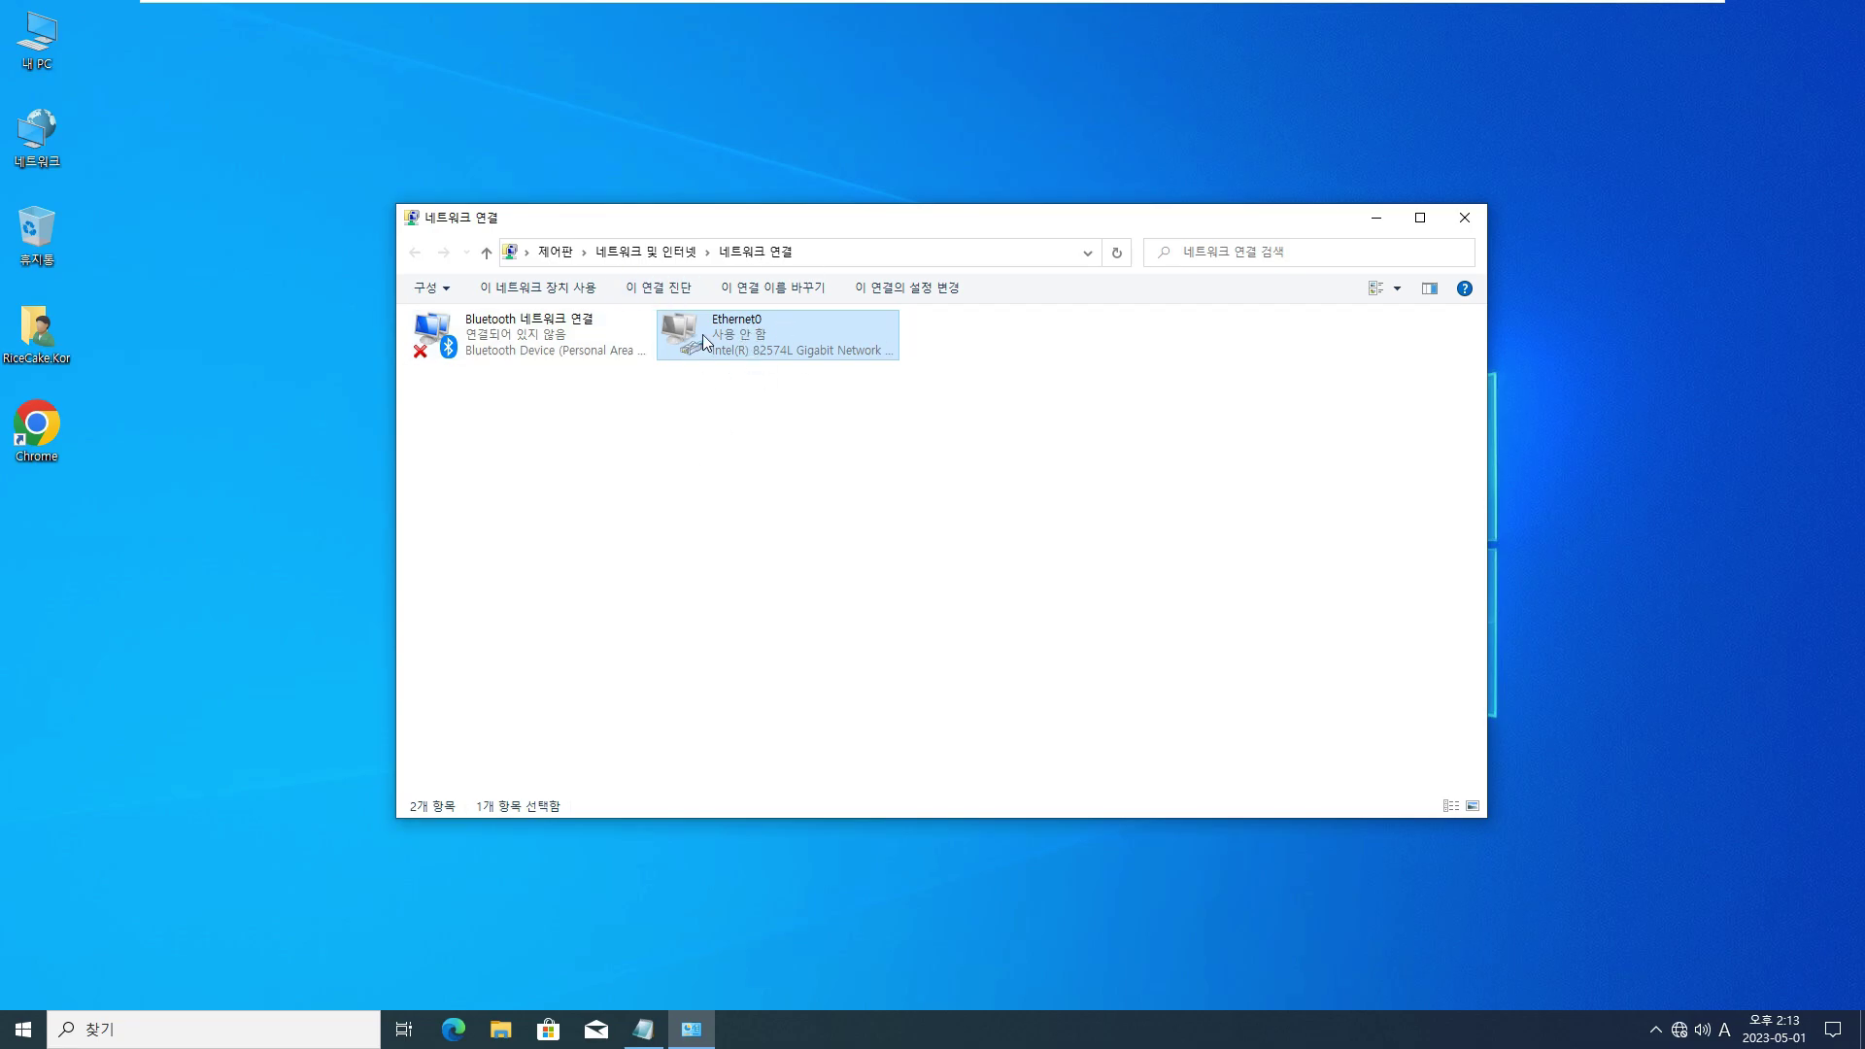
- Enable the Ethernet0 adapter and close the Network Connections window
double_click(730, 344)
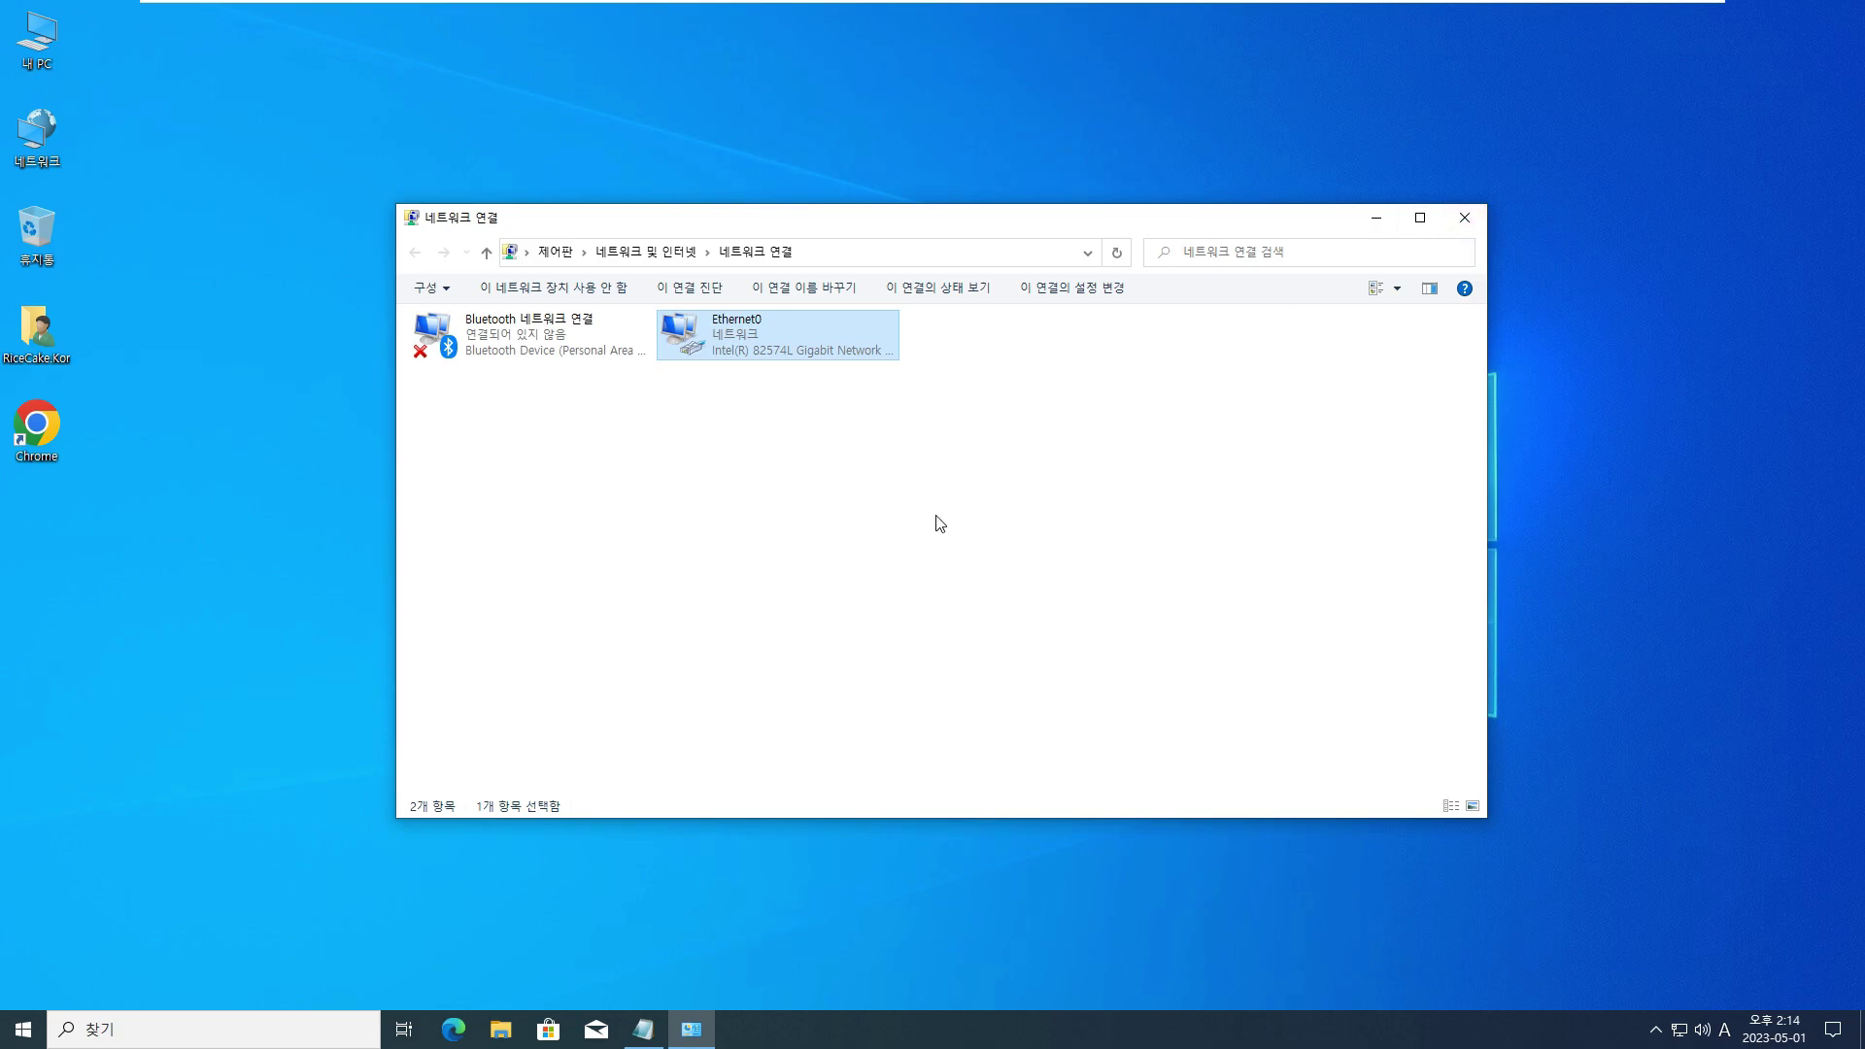
click(1464, 217)
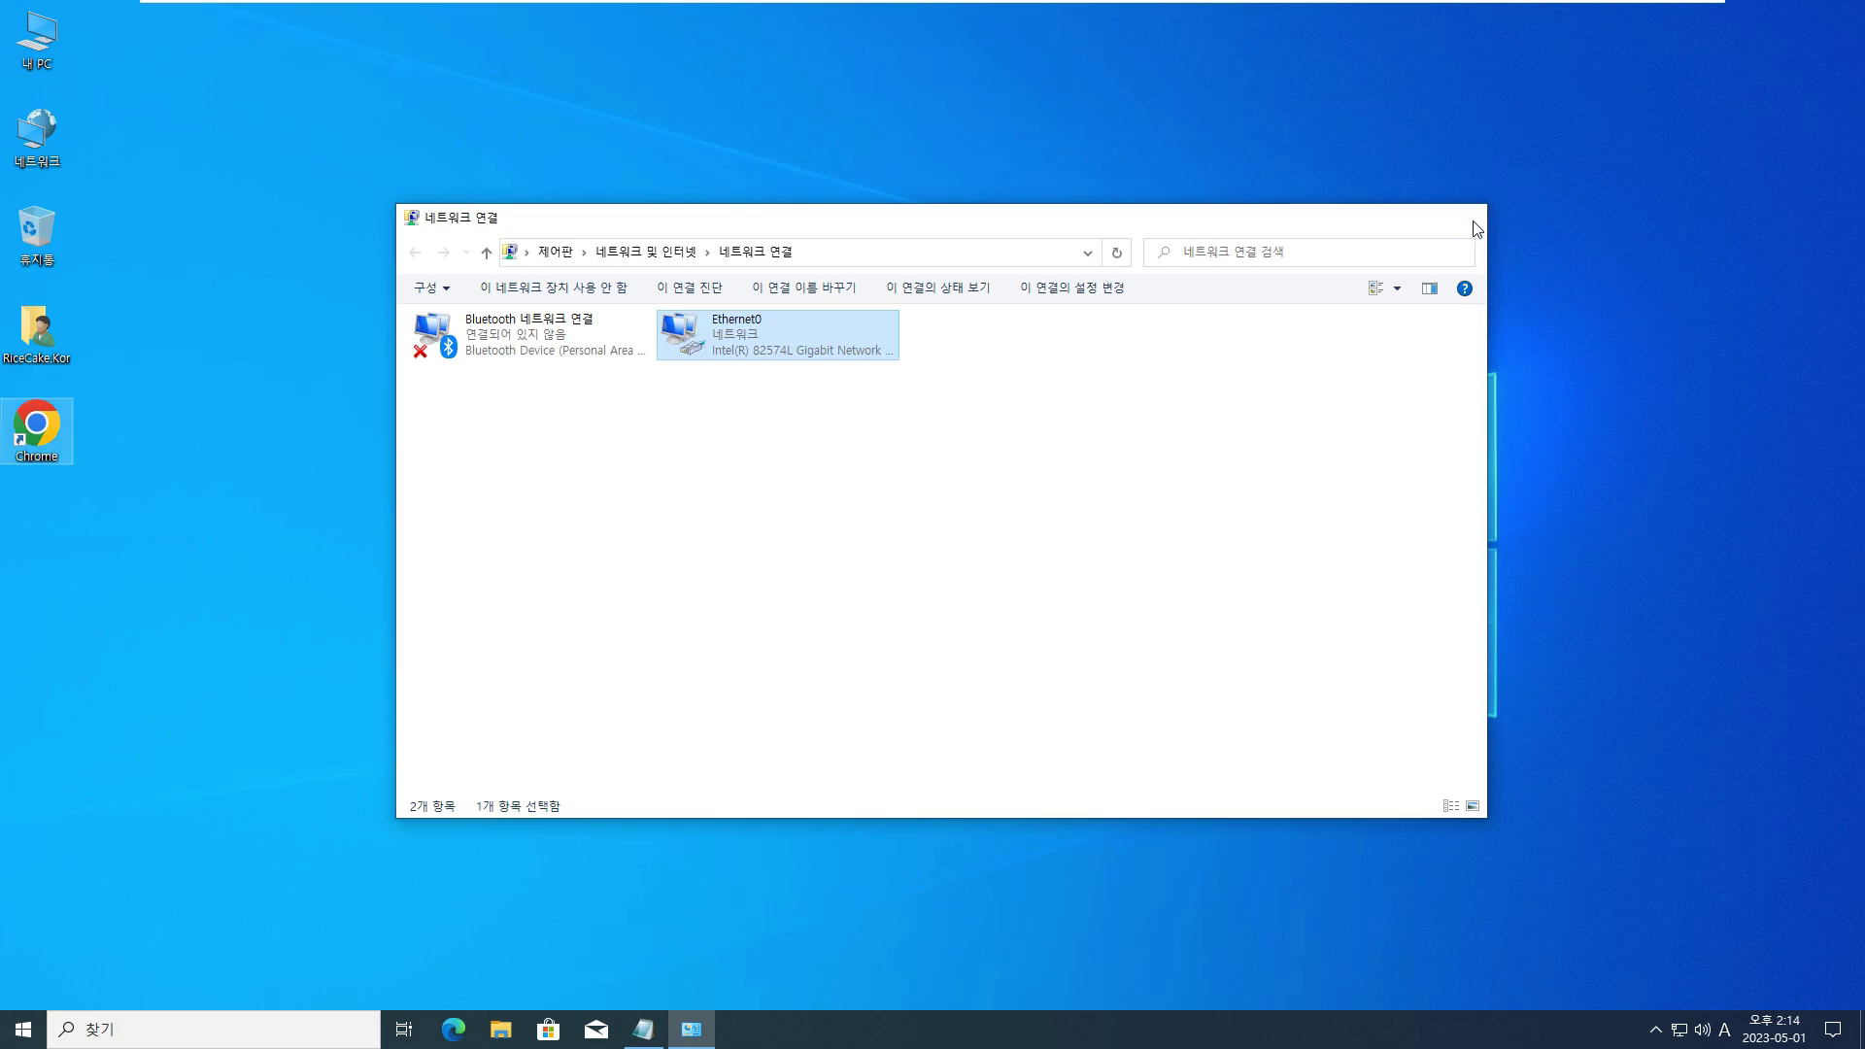